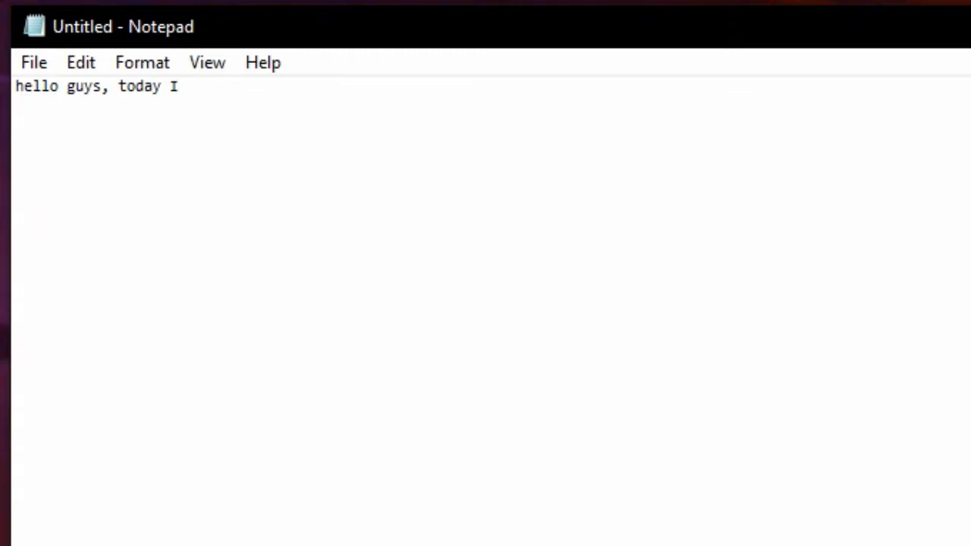
Step: Complete the note's opening line to read "hello guys, today I'm going to show you how to install redux mod graphic for gta5"
text(m going to sh)
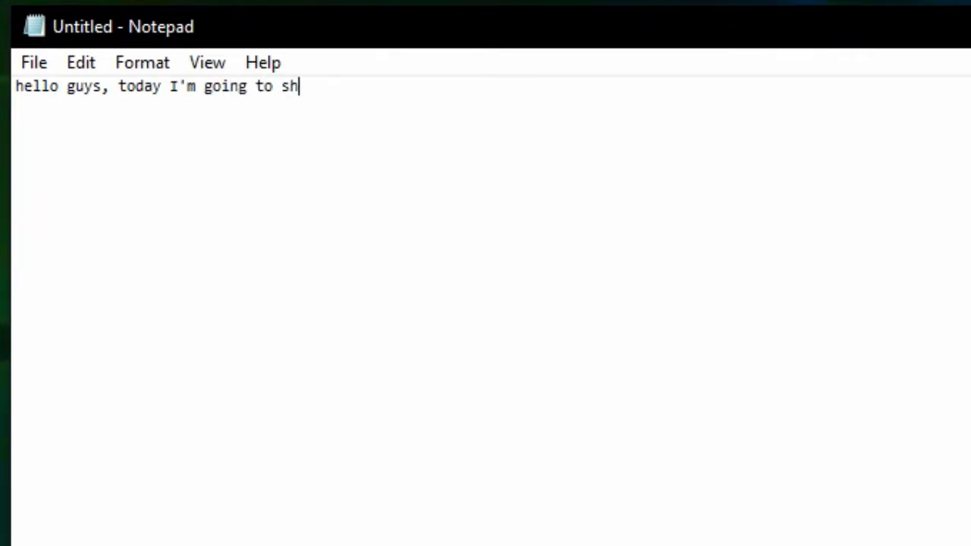
text(ow you )
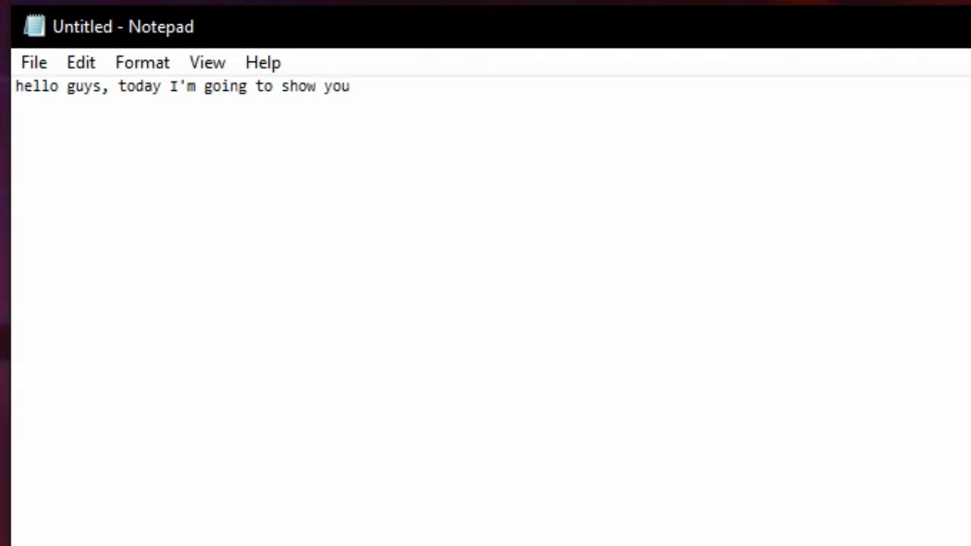
text(how to instal)
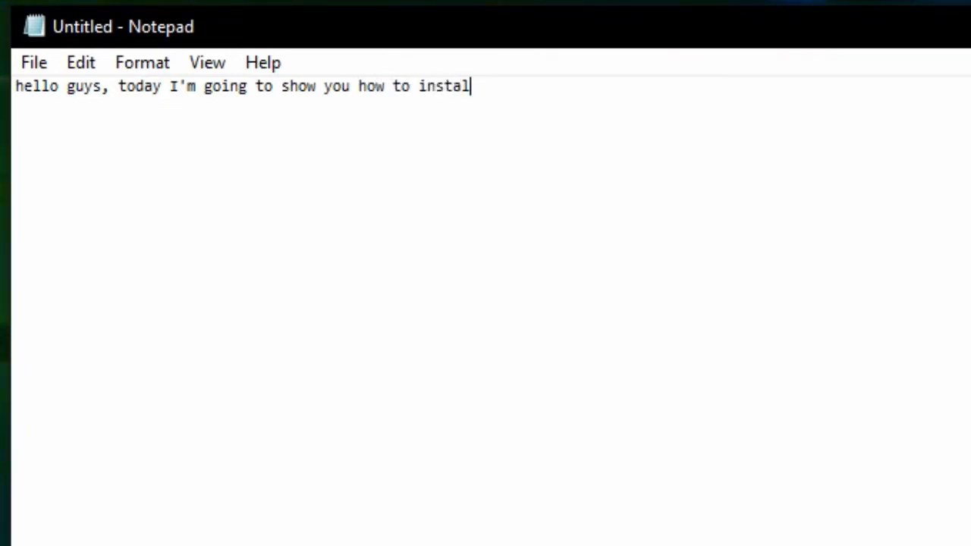
text(l redux mod gra)
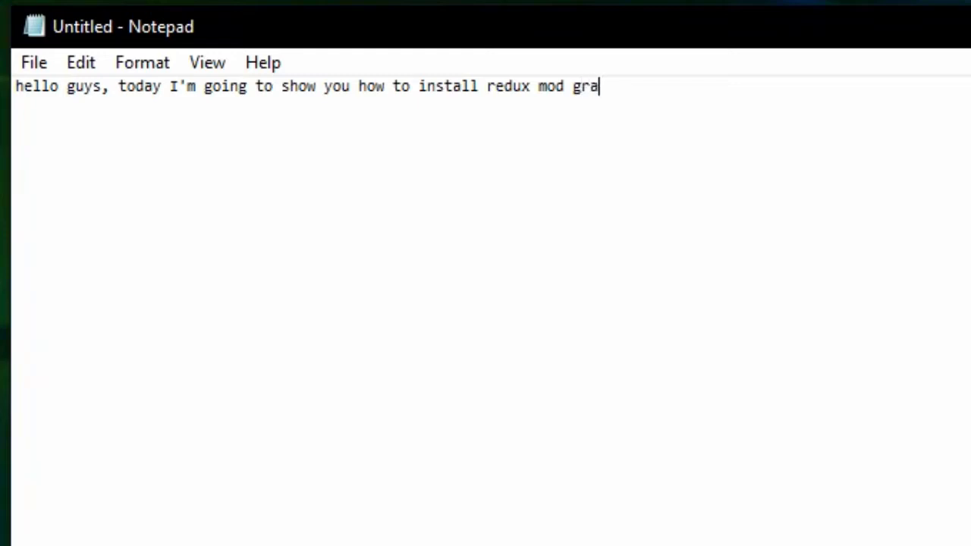
text(phic for gta5)
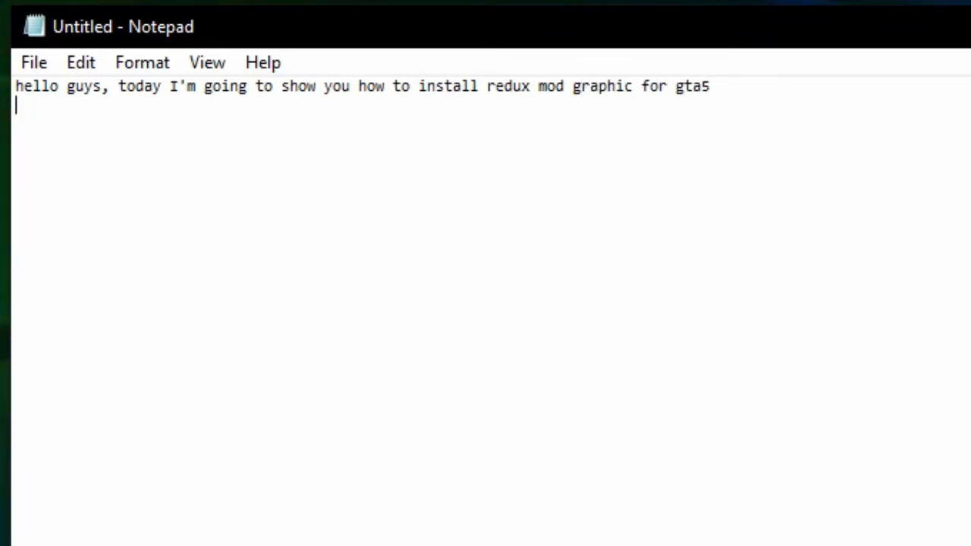
Step: Add a second line to the note reading "it's very simple to install it, lets start."
key(Return)
text(it's very s)
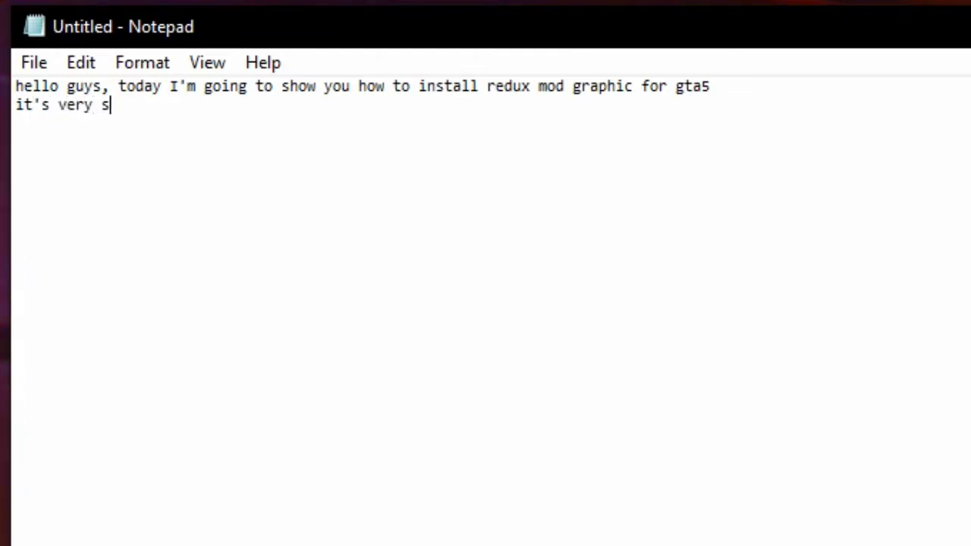
text(imple to instal)
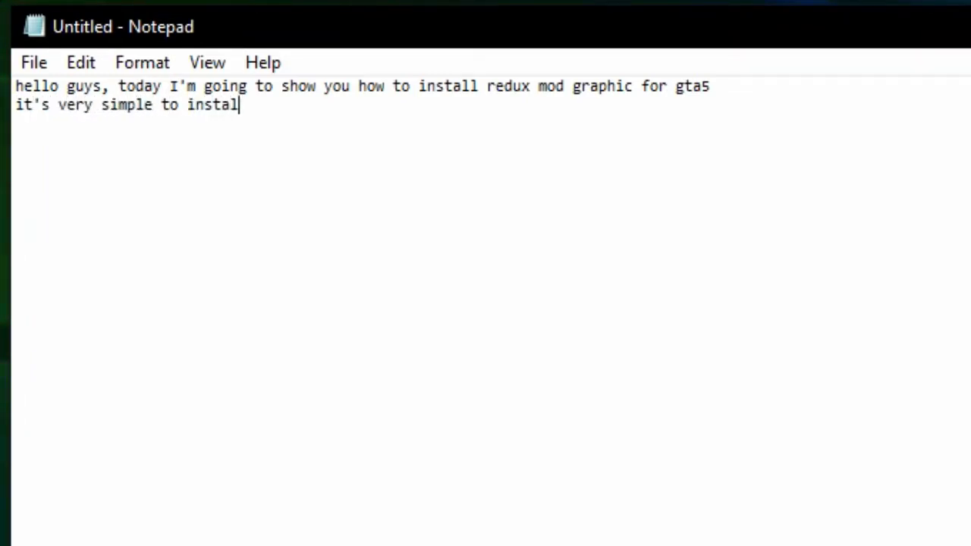
text(l it, lets start.)
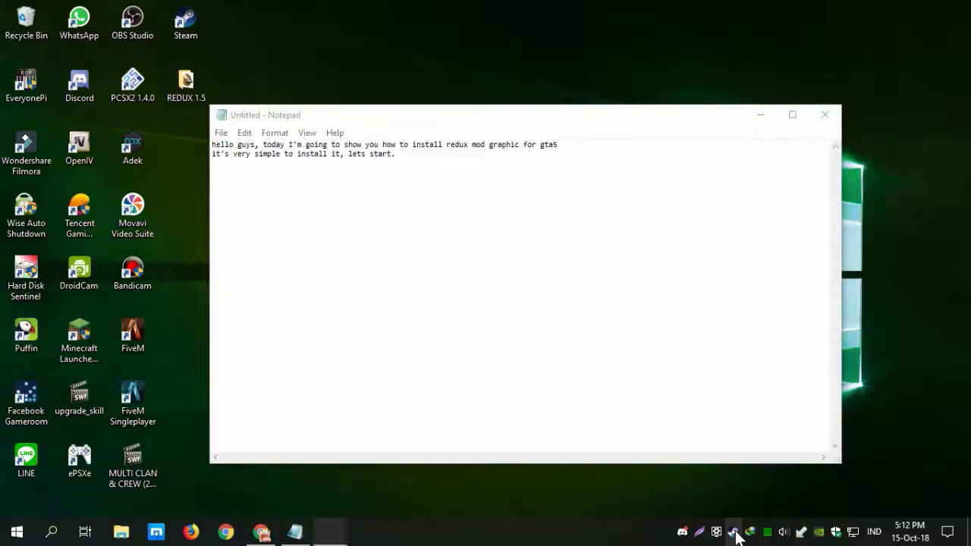
Step: Switch to Steam, browse the local files of Grand Theft Auto V from its properties, and close the main Steam window
click(330, 532)
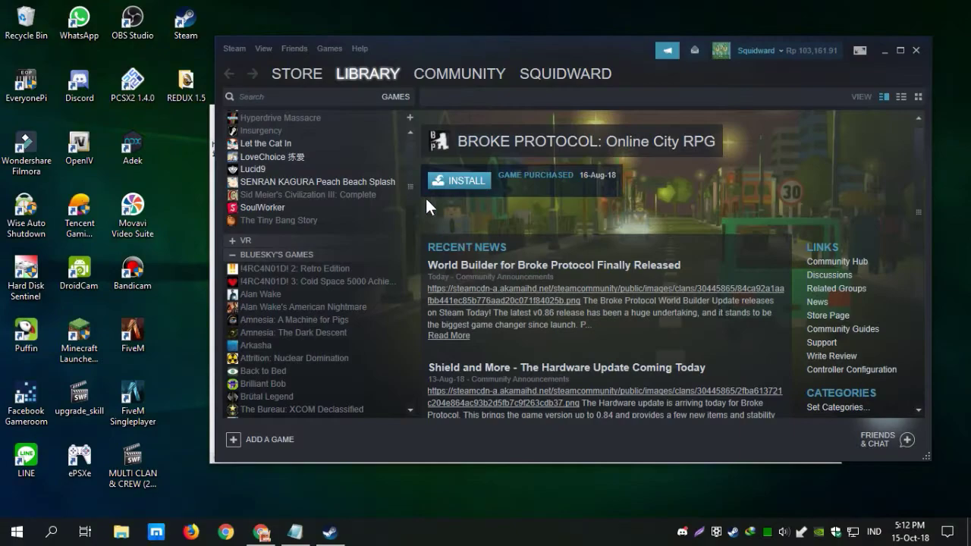
scroll(324, 183, up, 4)
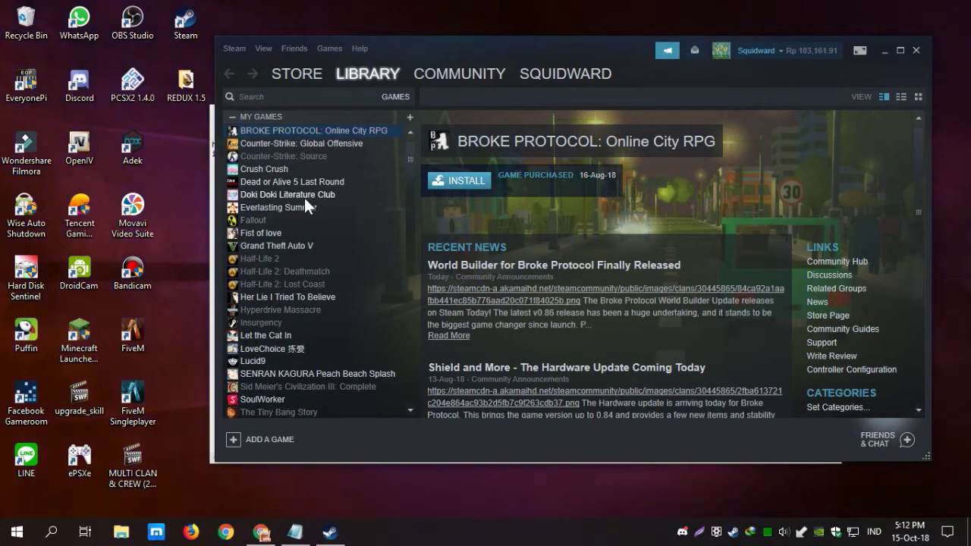
click(286, 245)
right_click(287, 240)
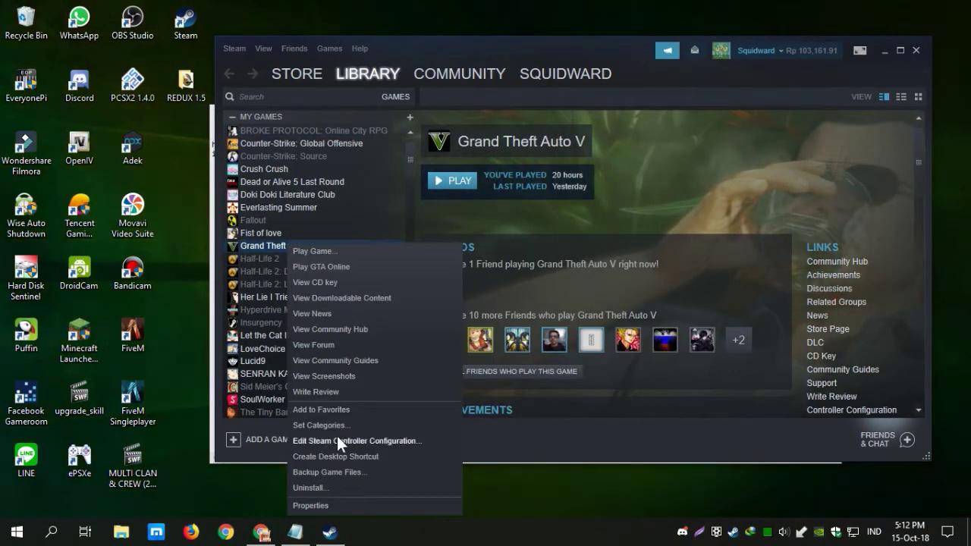
click(330, 503)
click(443, 78)
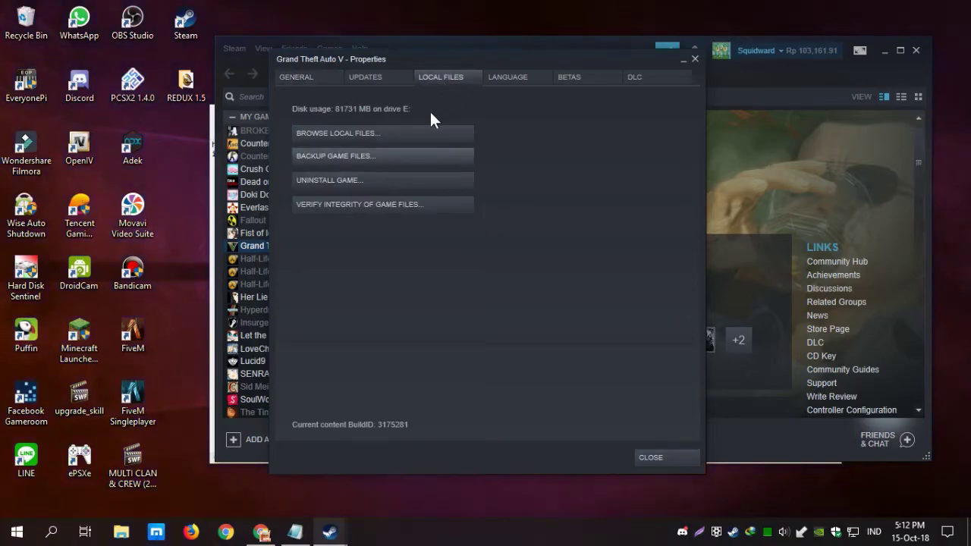
click(417, 129)
click(915, 50)
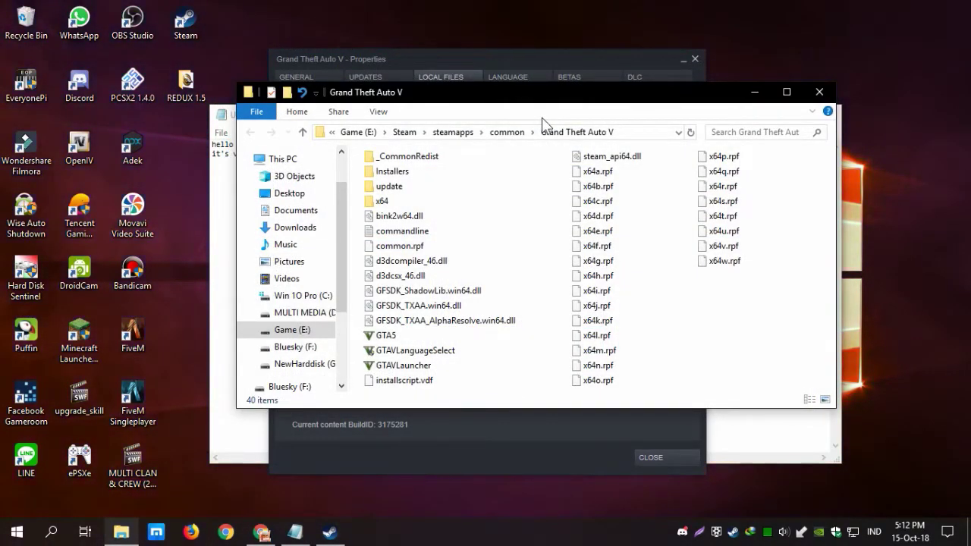
Step: Switch to Notepad and add the line 'first, make "mods" folder for backup' to the note
click(761, 420)
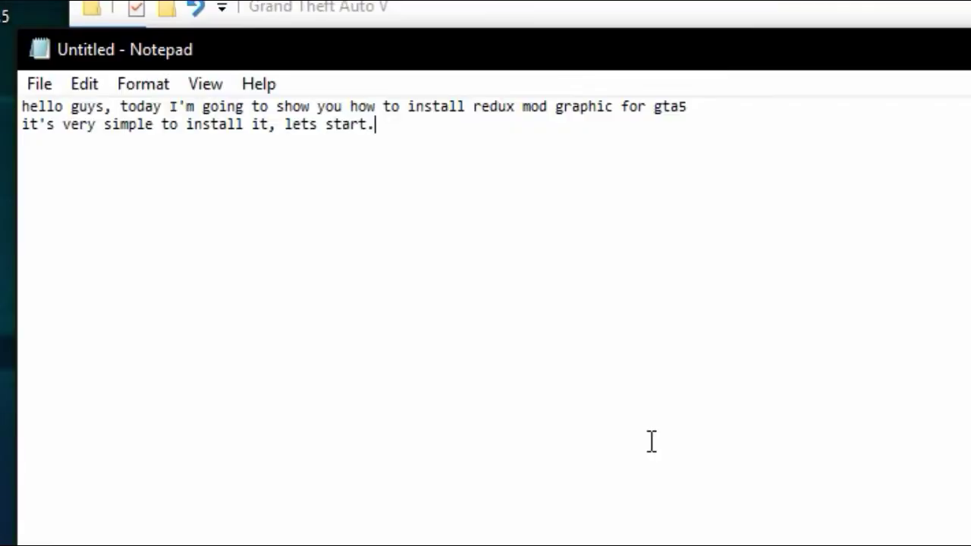
key(Return)
text(first, make "mods" folder)
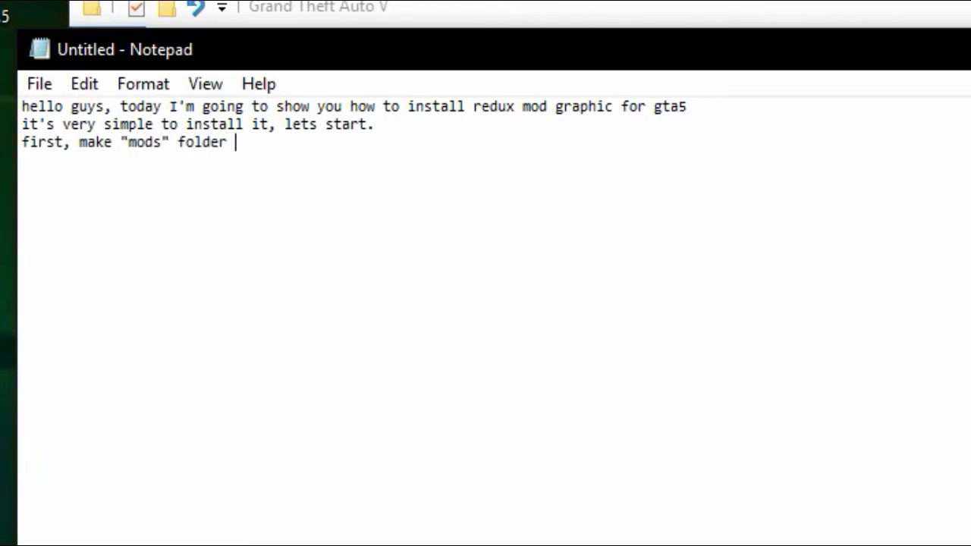
text( for naackup)
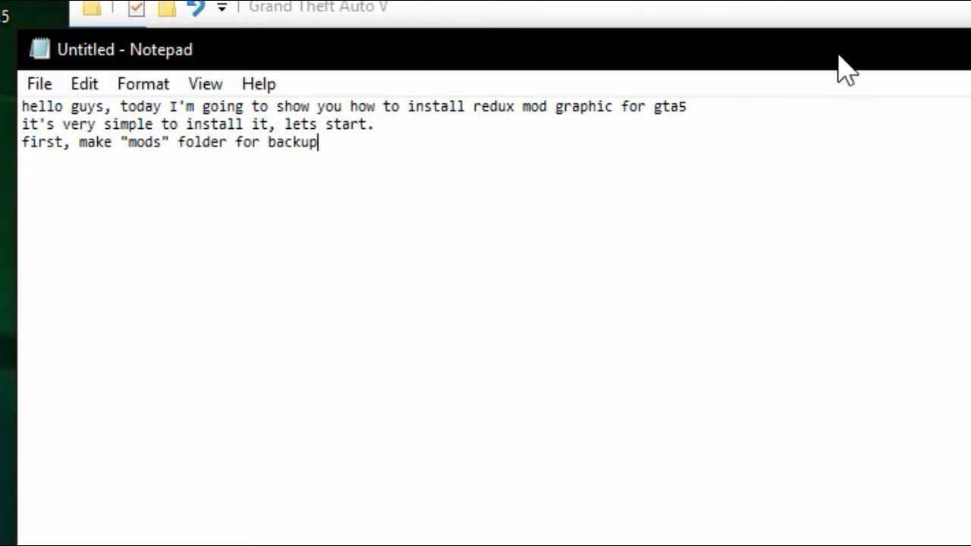
Step: Switch to File Explorer and create a new folder named mods inside the Grand Theft Auto V folder
click(850, 14)
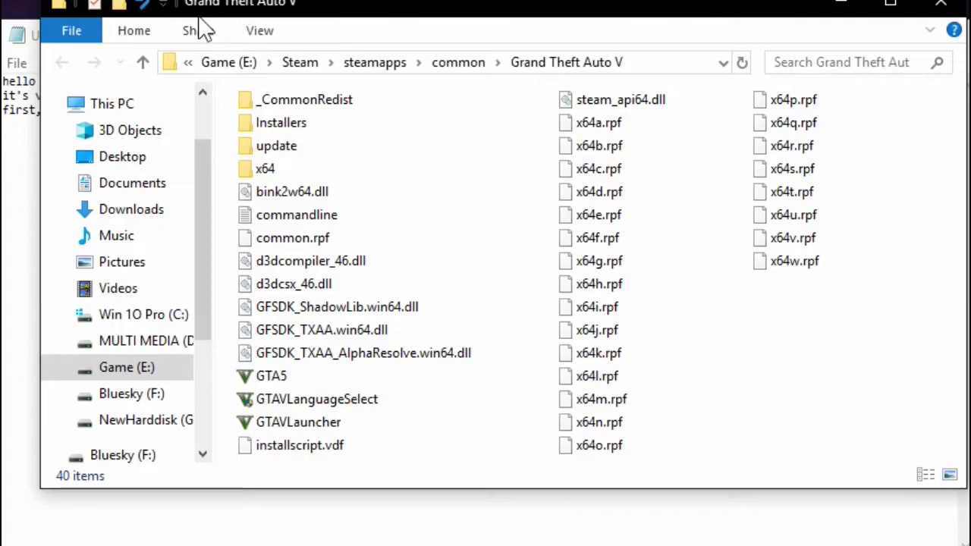
right_click(843, 364)
mouse_move(876, 317)
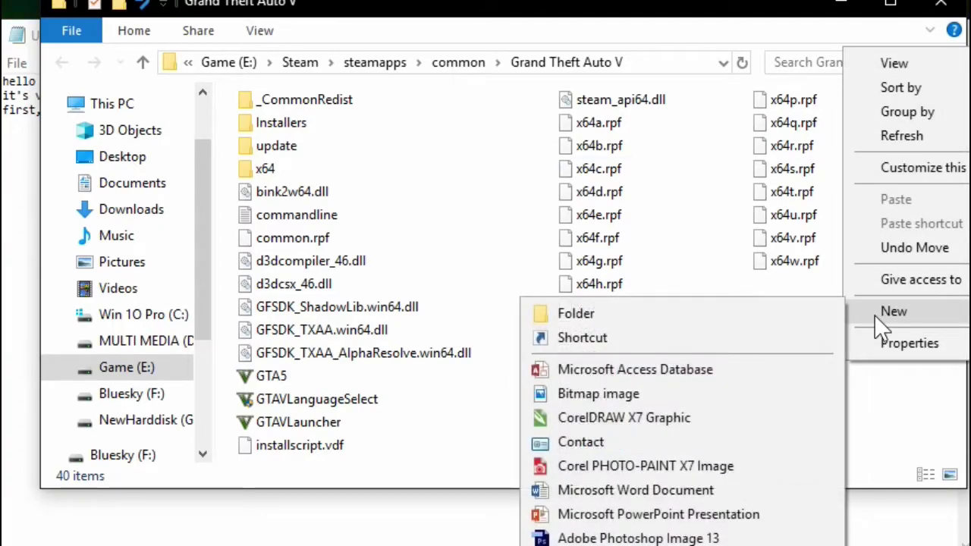
click(732, 322)
text(mods)
key(Return)
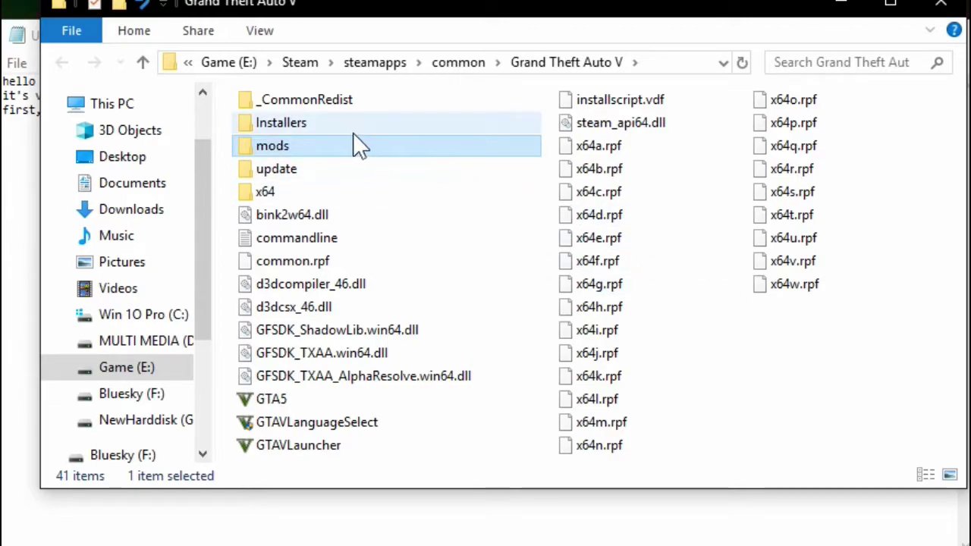
Step: Copy the update and x64 folders and the files x64a.rpf through x64w.rpf into the mods folder
click(297, 173)
click(624, 147)
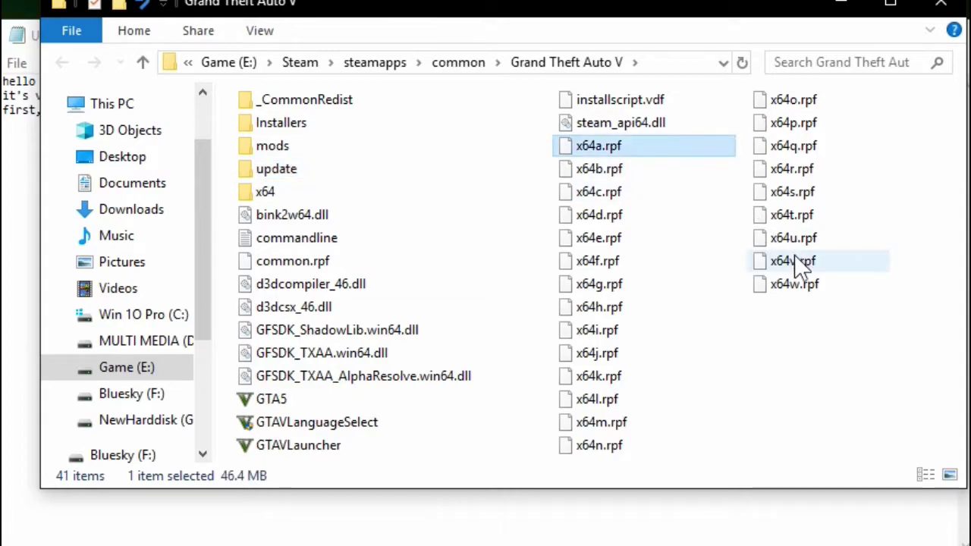
shift+click(808, 287)
ctrl+click(315, 194)
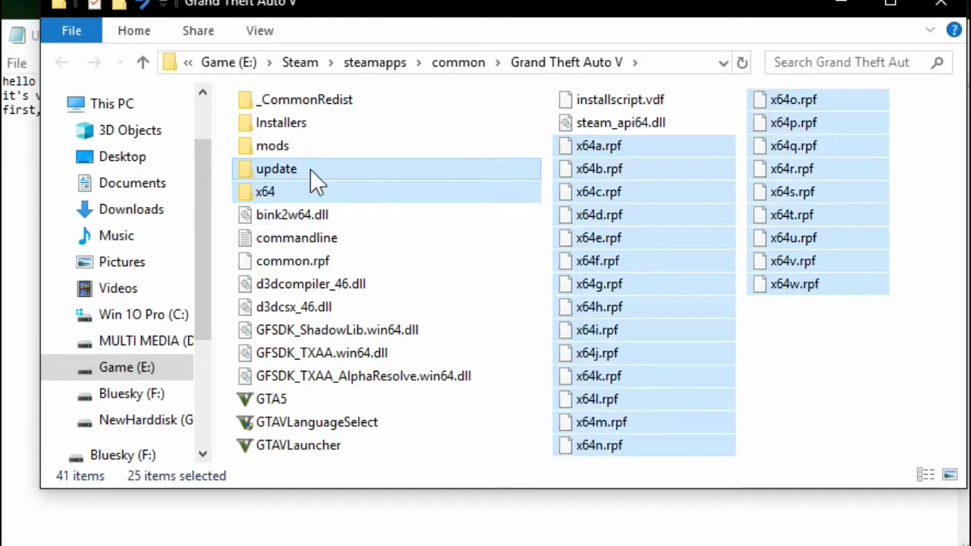
right_click(310, 169)
click(365, 531)
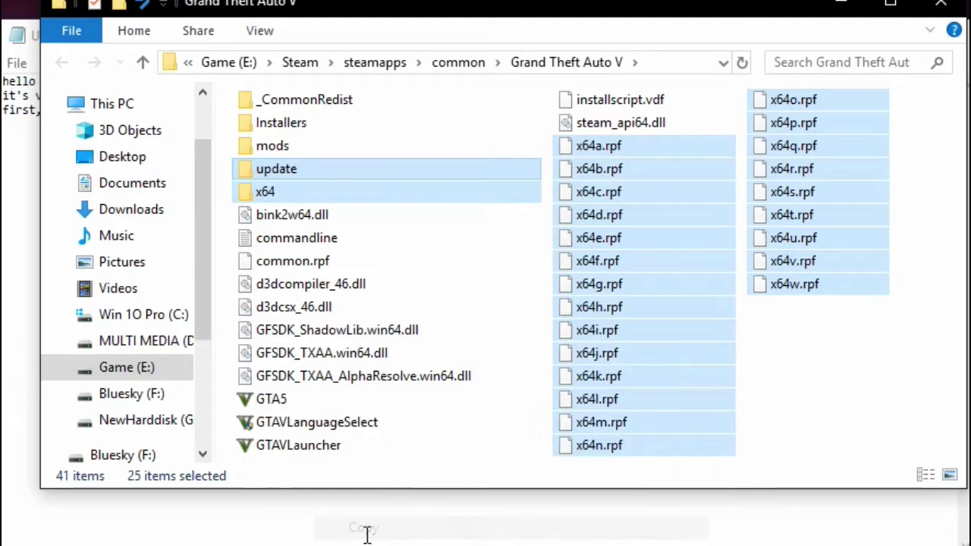
double_click(301, 150)
right_click(367, 182)
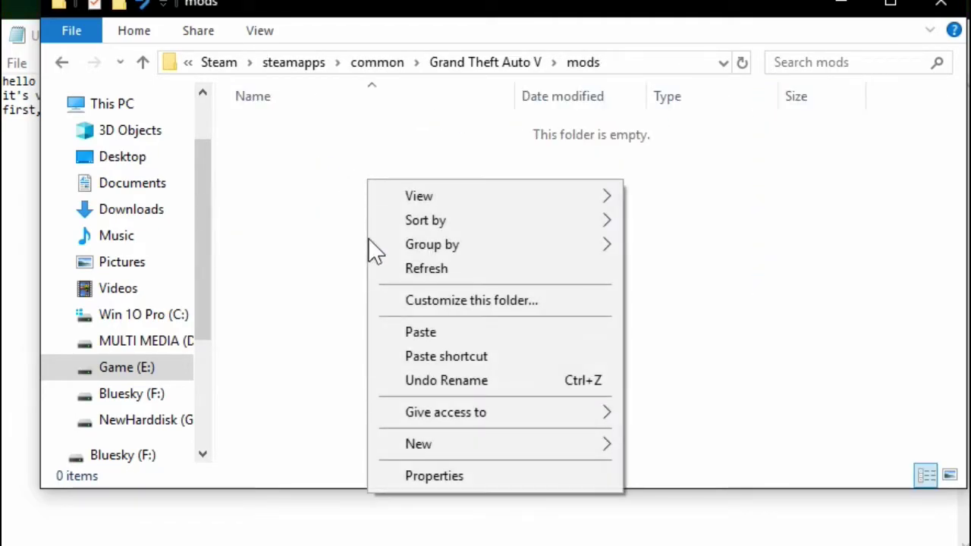
click(398, 331)
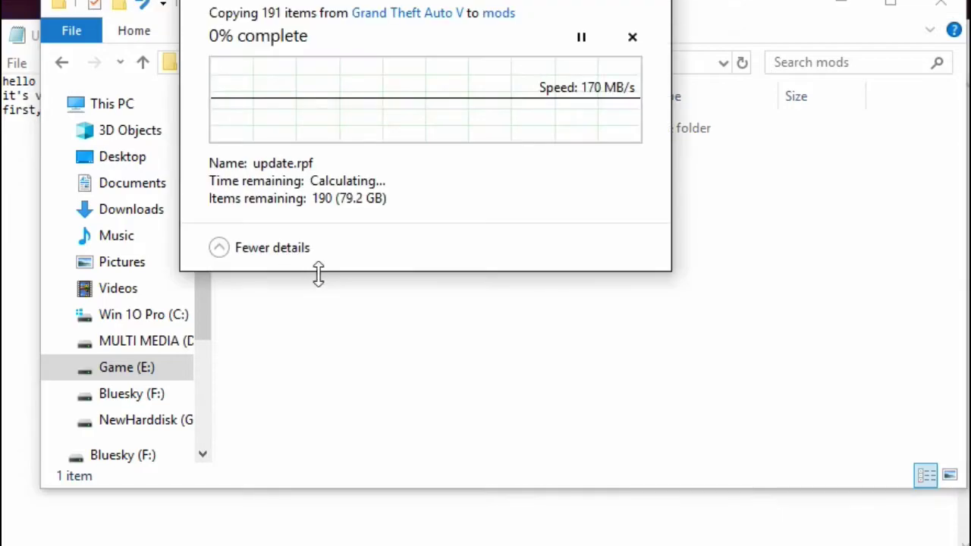
Step: Switch to Notepad and add the line "it will take a few minutes," to the note
click(347, 523)
key(Return)
text(it will )
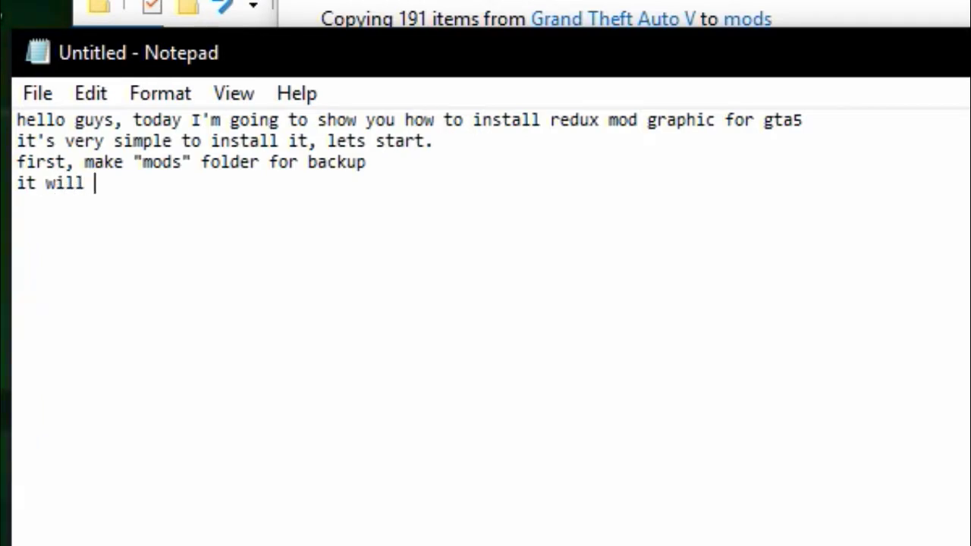
text(take a few minu)
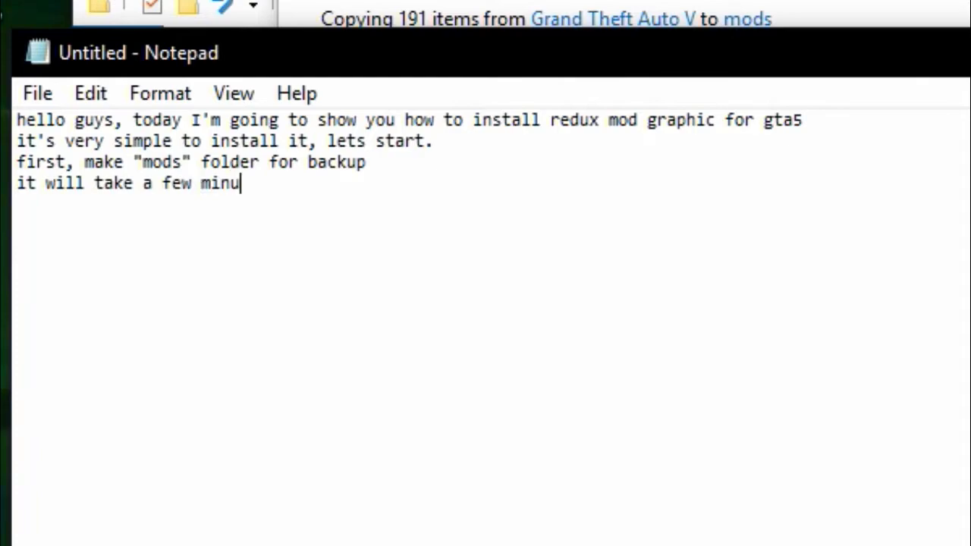
text(tes,)
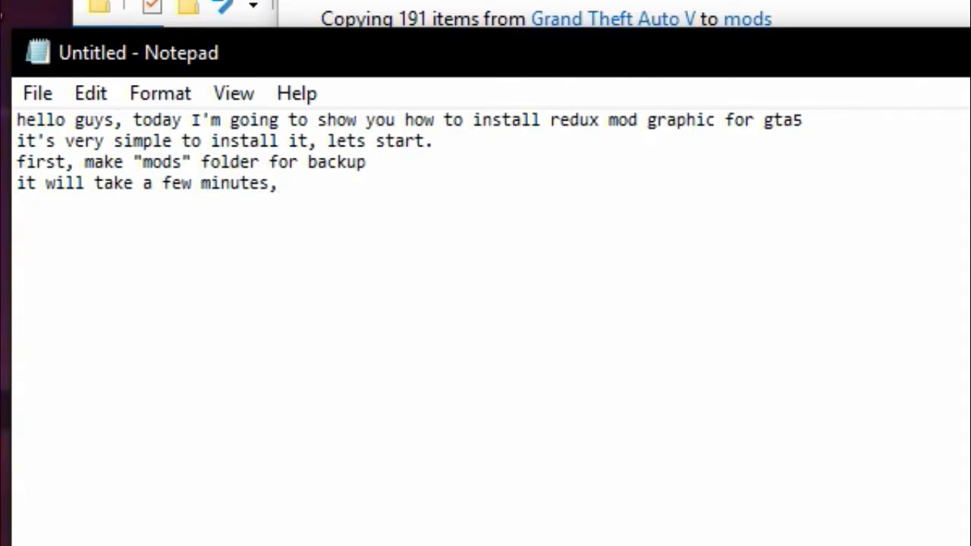
Step: Switch to File Explorer, review the files copied into the mods folder, and clear the selection
click(592, 18)
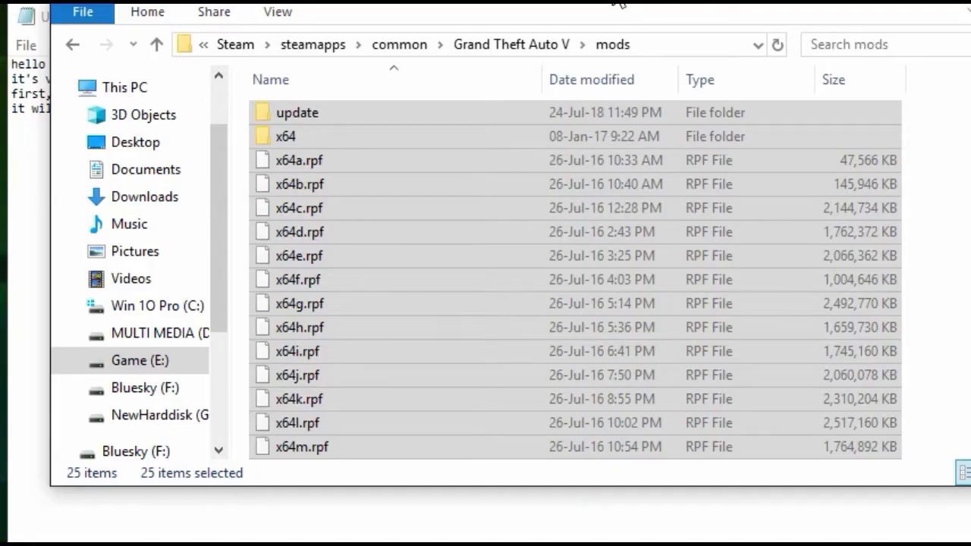
scroll(576, 341, down, 4)
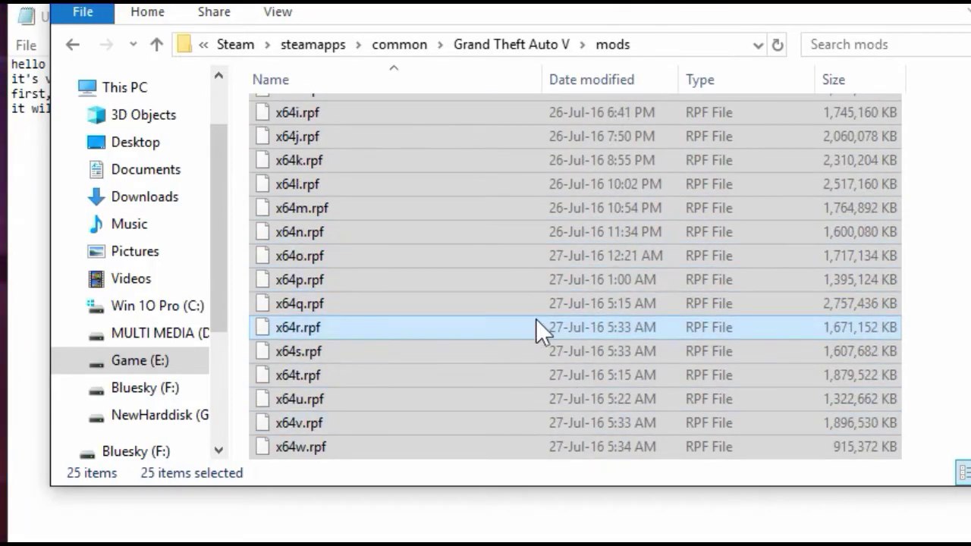
scroll(545, 412, up, 4)
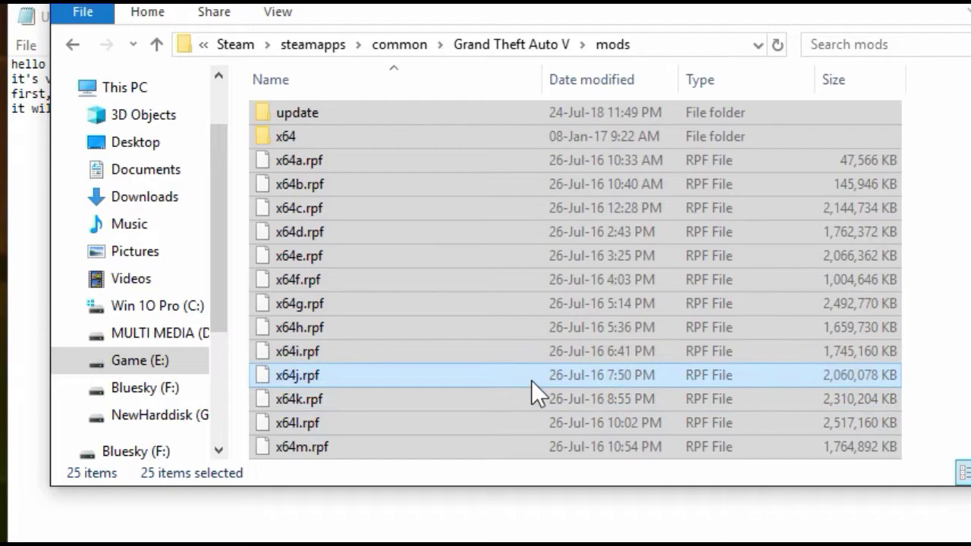
click(926, 148)
Step: Switch to Notepad and add the line 'now, open your "openIV" apps, download from openiv.com' to the note
click(31, 125)
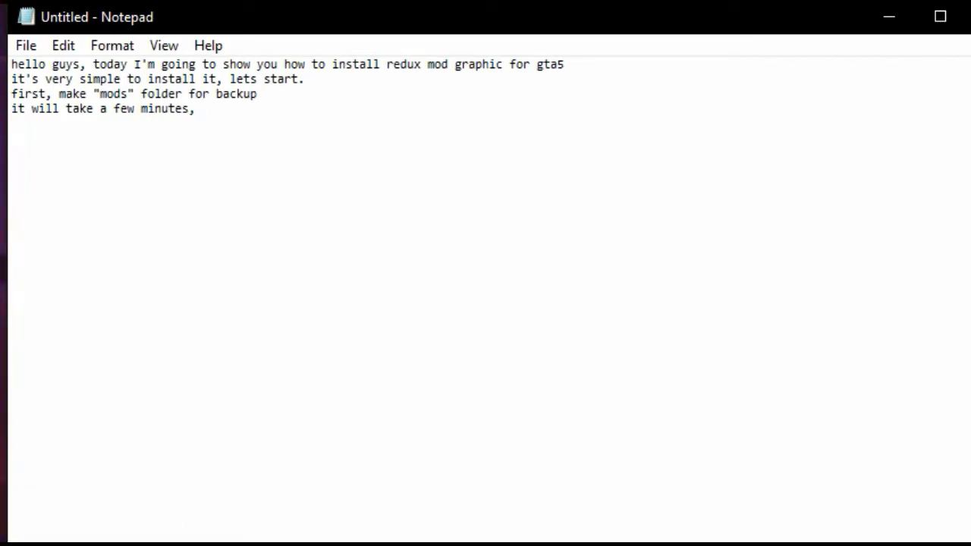
text(now, o)
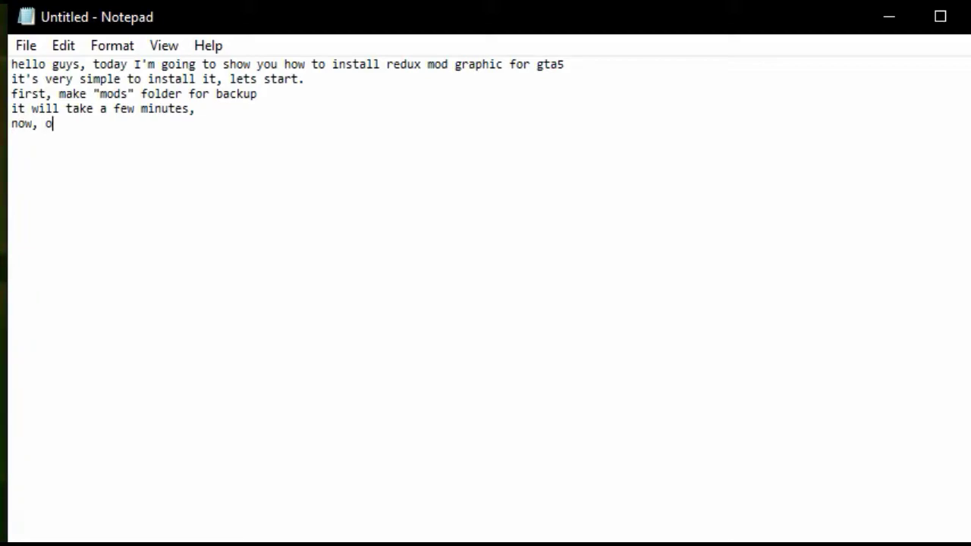
text(pen your "openIV)
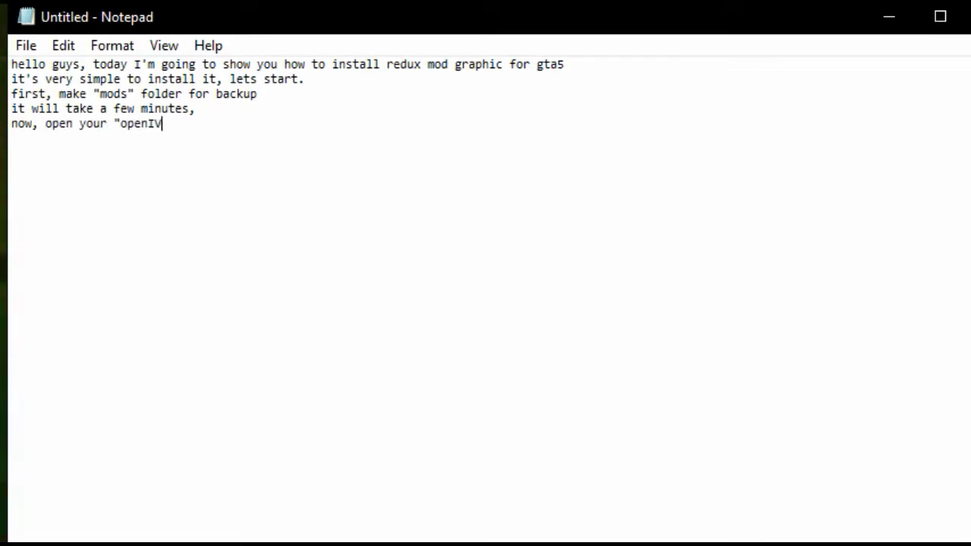
text(" apps, download from ioe)
key(BackSpace)
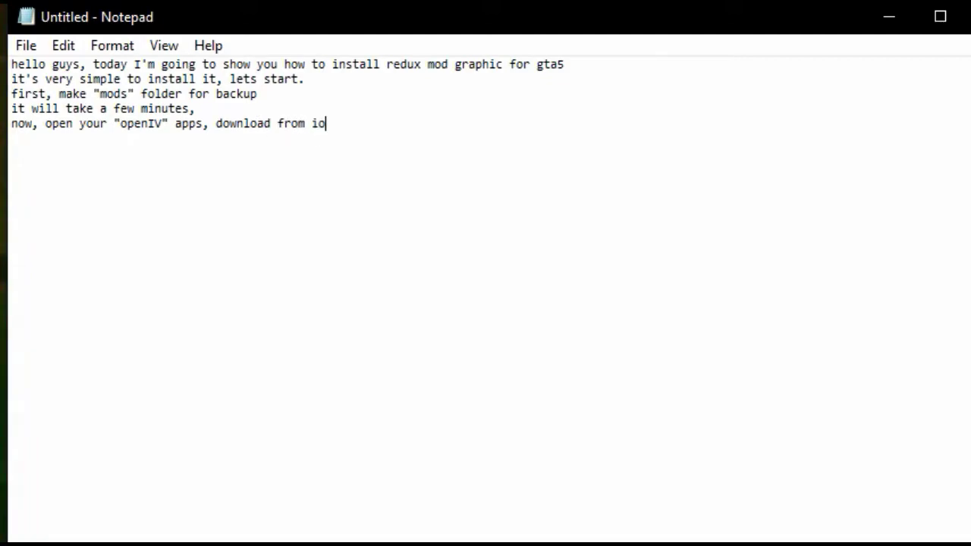
text(peniv.com)
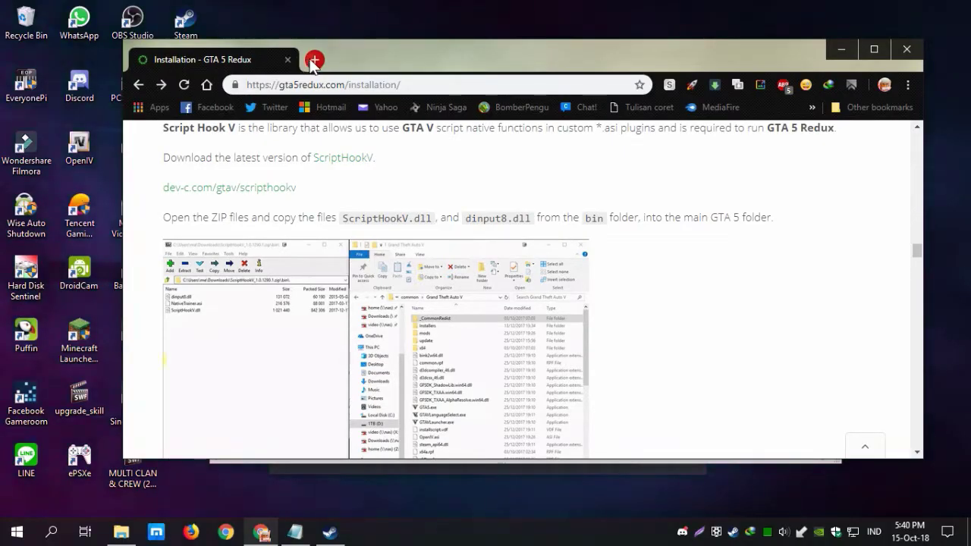
Step: Open openiv.com in a new browser tab to show the OpenIV download page
click(313, 63)
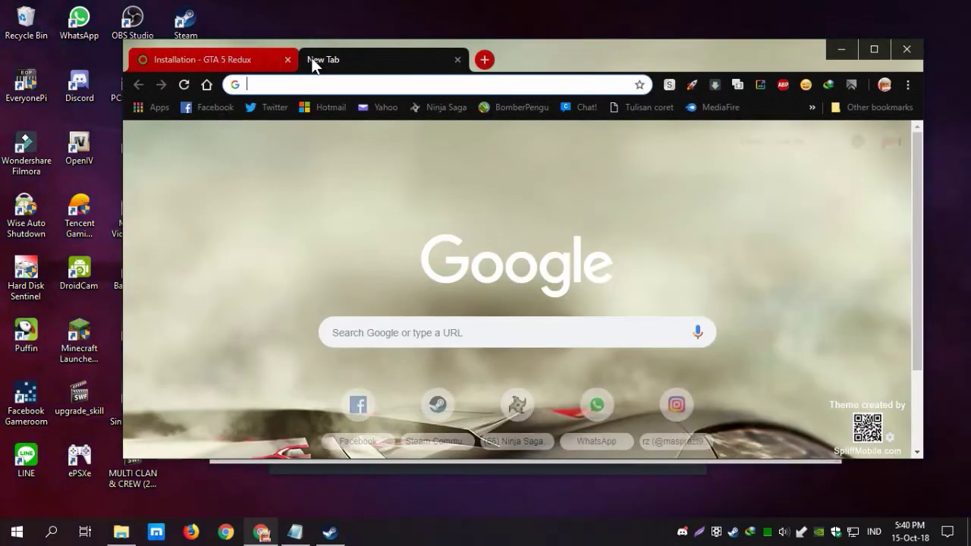
text(openiv.com)
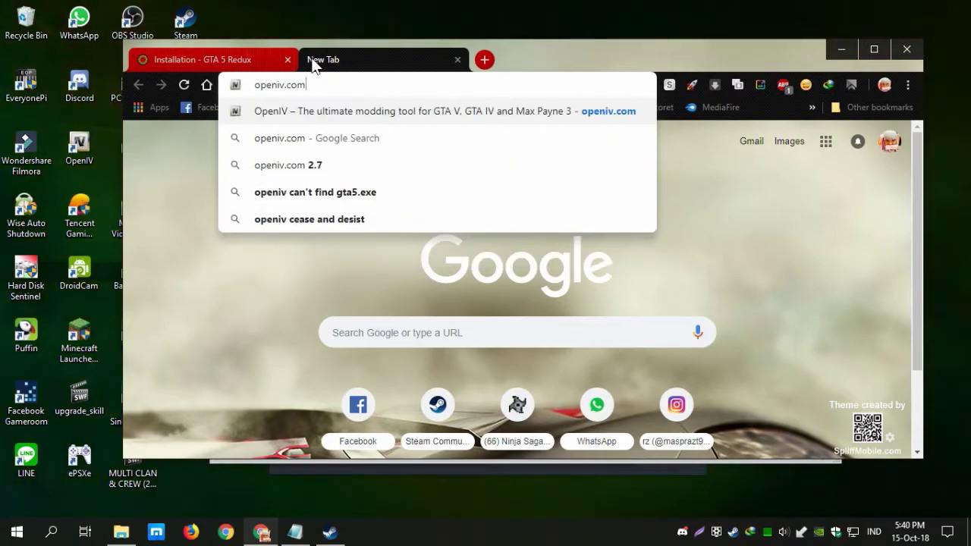
key(Return)
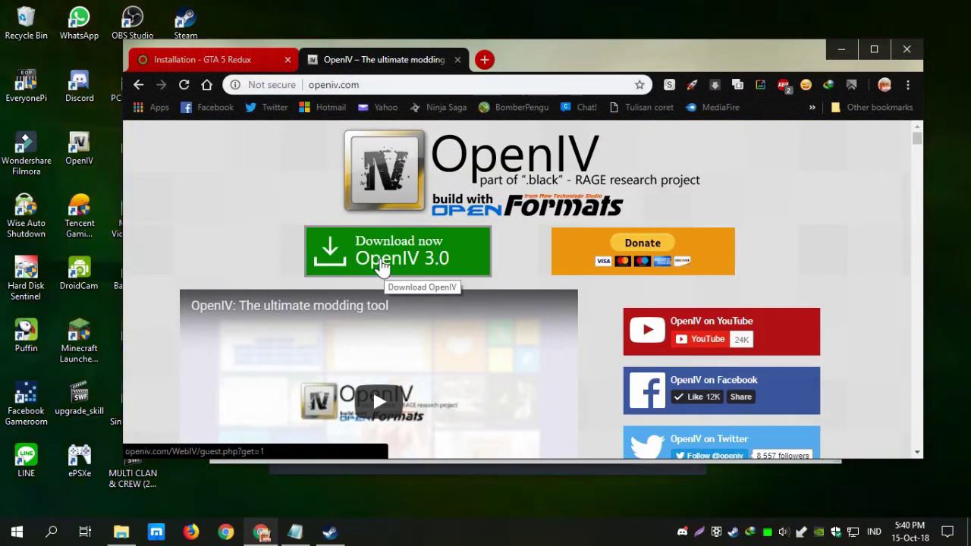
Step: Move the browser window off the desktop shortcuts, launch OpenIV, and open Grand Theft Auto V for Windows in it
drag(538, 72, 595, 66)
click(80, 147)
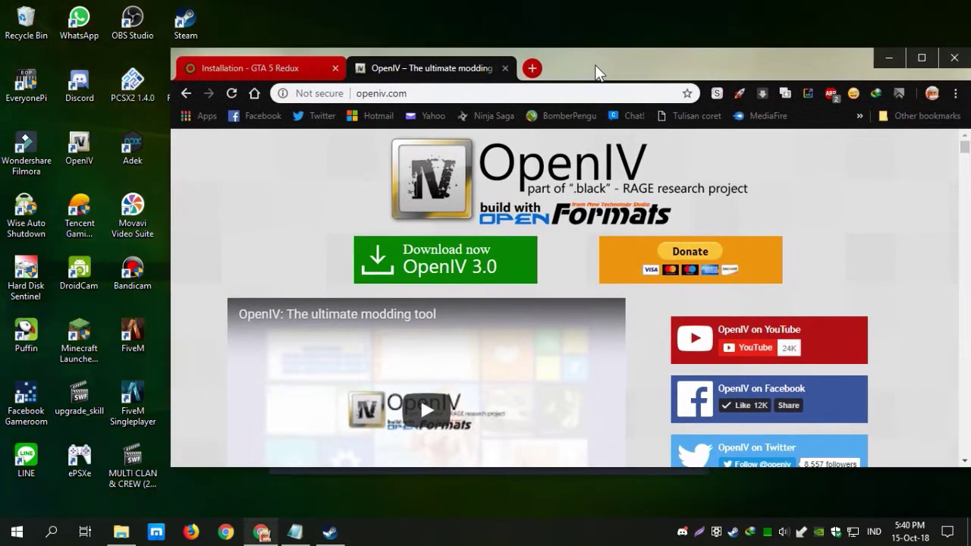
click(879, 53)
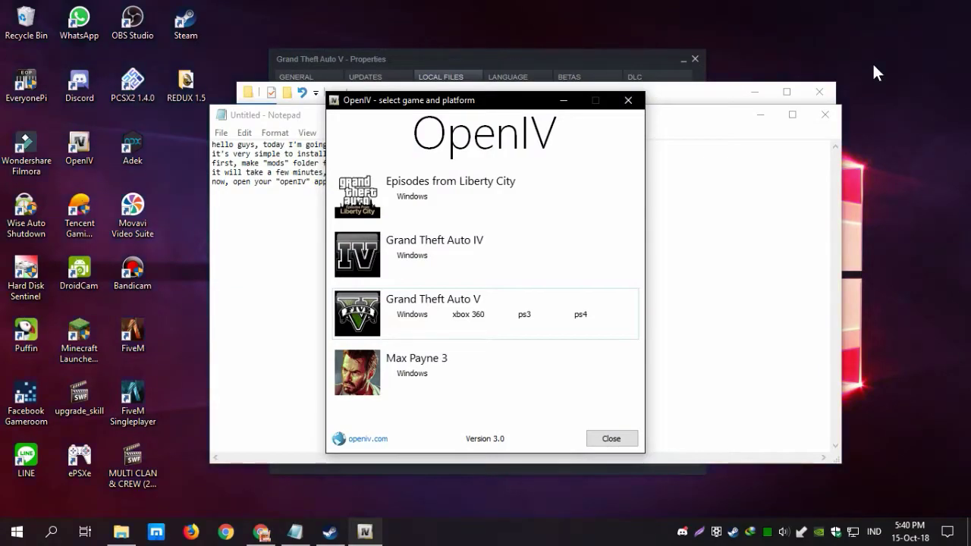
click(411, 314)
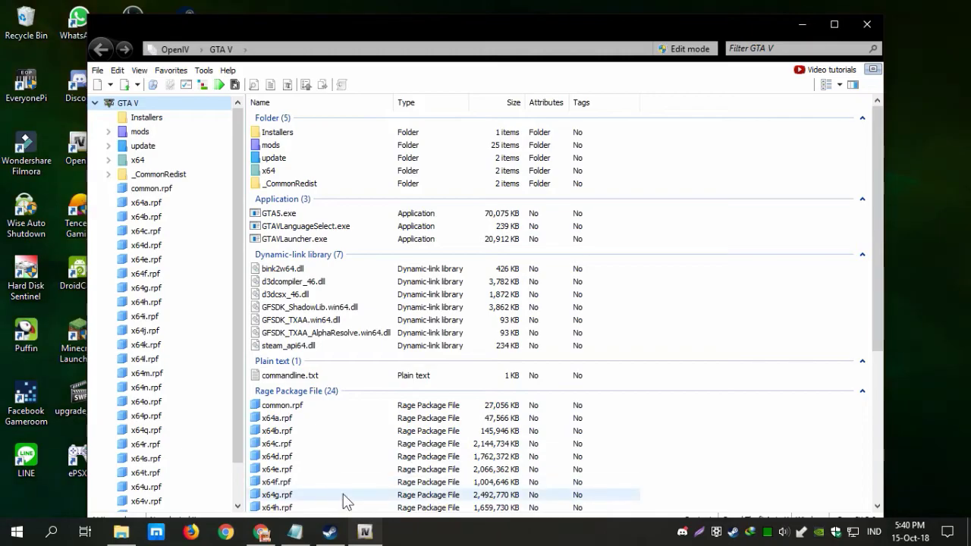
Step: Switch to the browser, close the OpenIV page, and review the ASI Loader and OpenIV.ASI instructions in the Redux installation guide
click(264, 533)
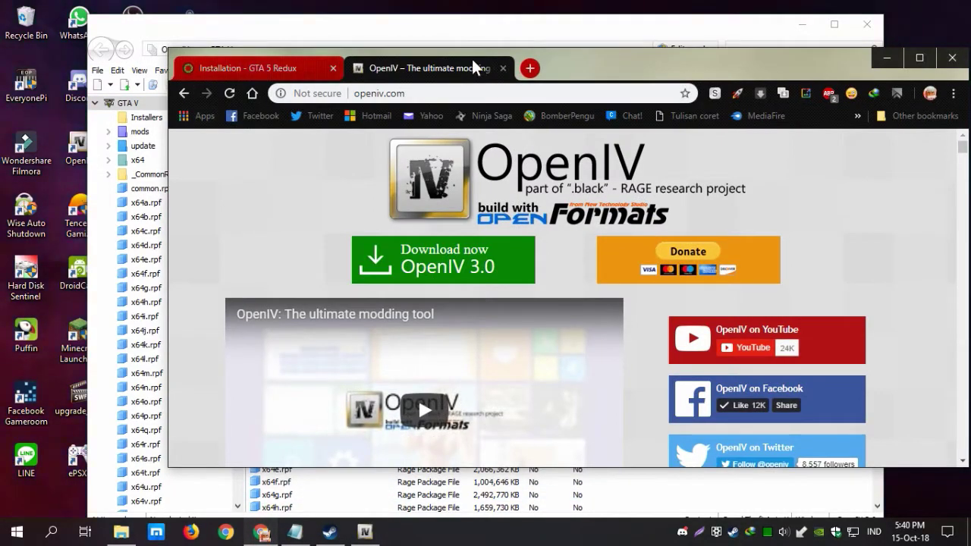
click(502, 68)
scroll(462, 204, up, 6)
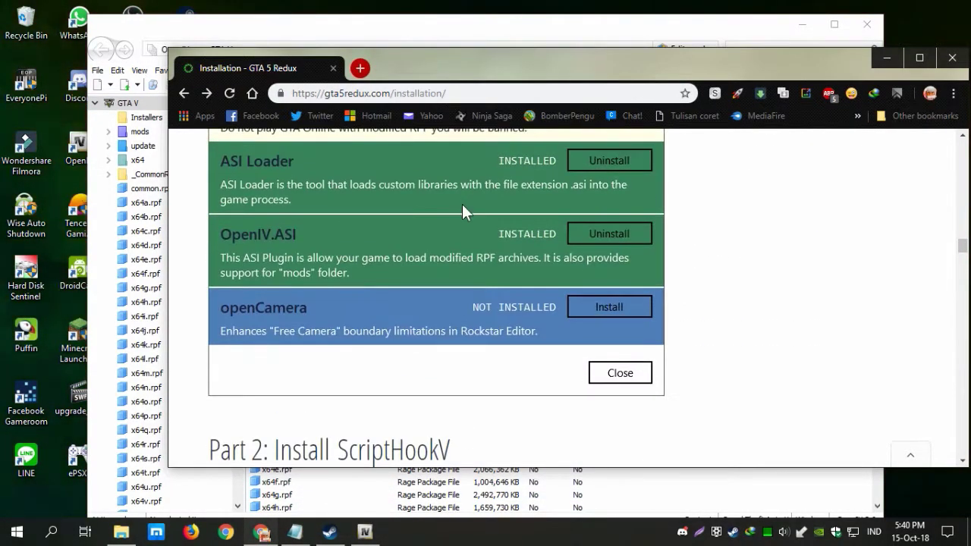
scroll(462, 204, up, 4)
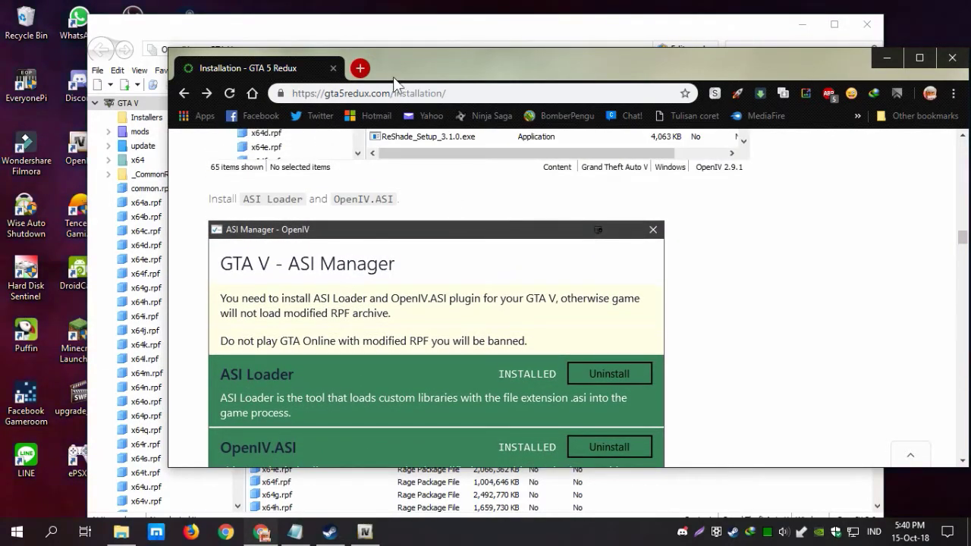
click(446, 23)
Step: Switch to Notepad and add the line "install asi manager," to the note
click(295, 531)
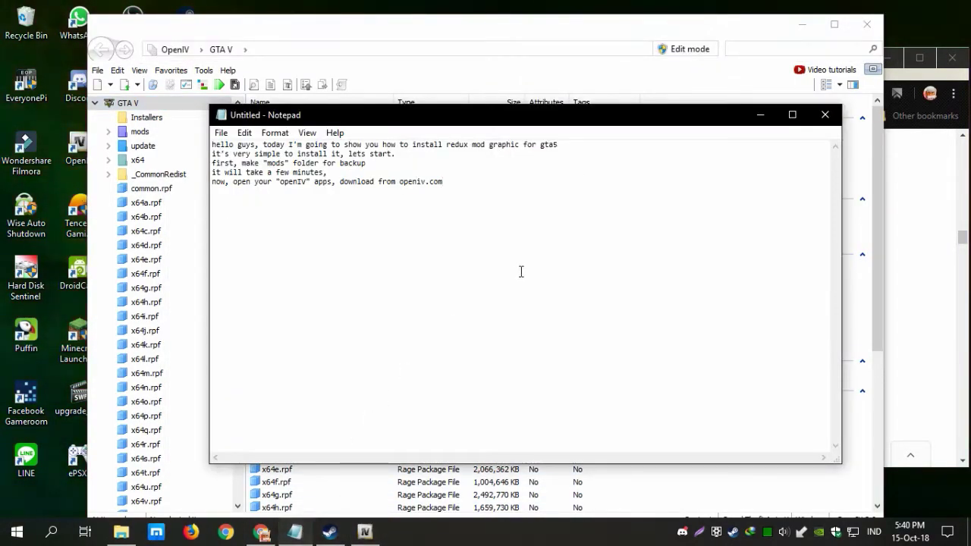
key(Return)
text(install asi)
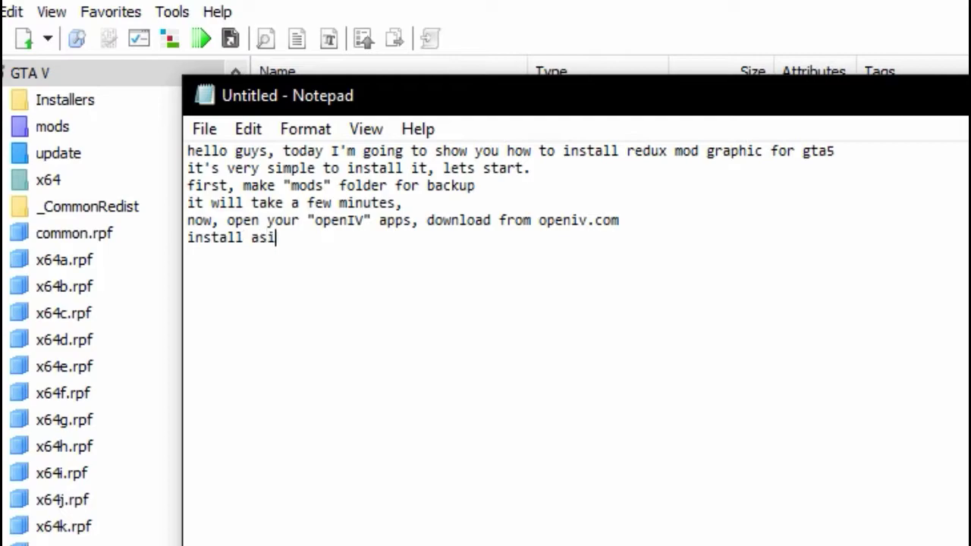
text( manager,)
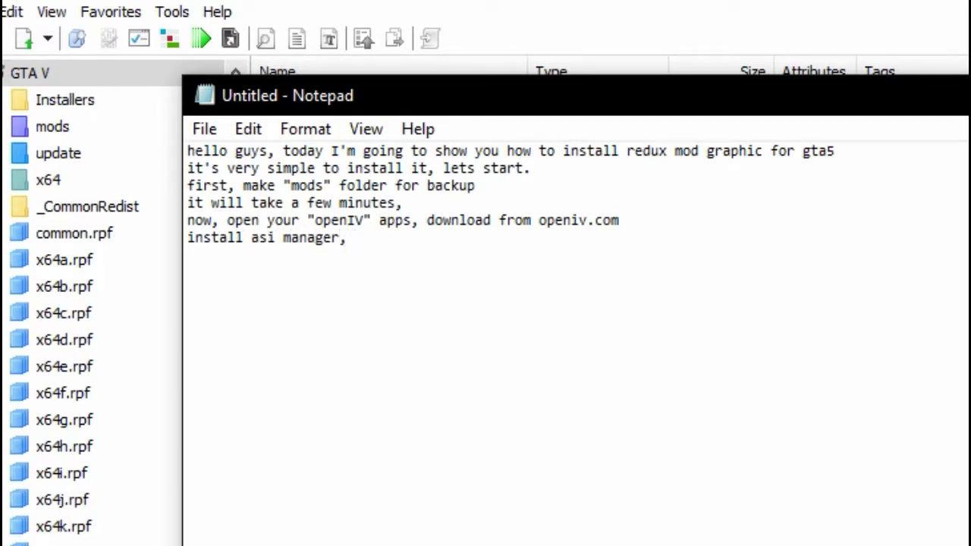
Step: Switch to OpenIV and install ASI Loader and OpenIV.ASI through the ASI Manager
click(394, 2)
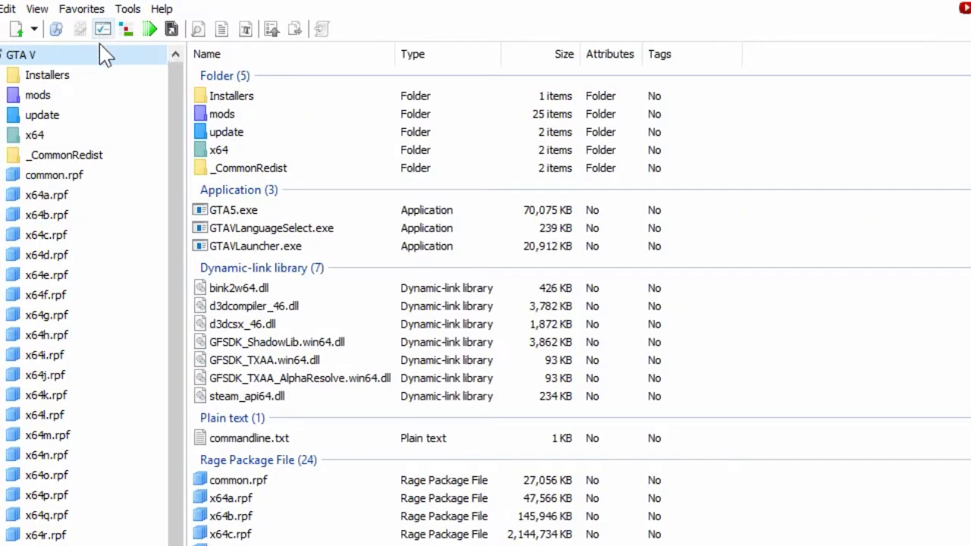
click(104, 30)
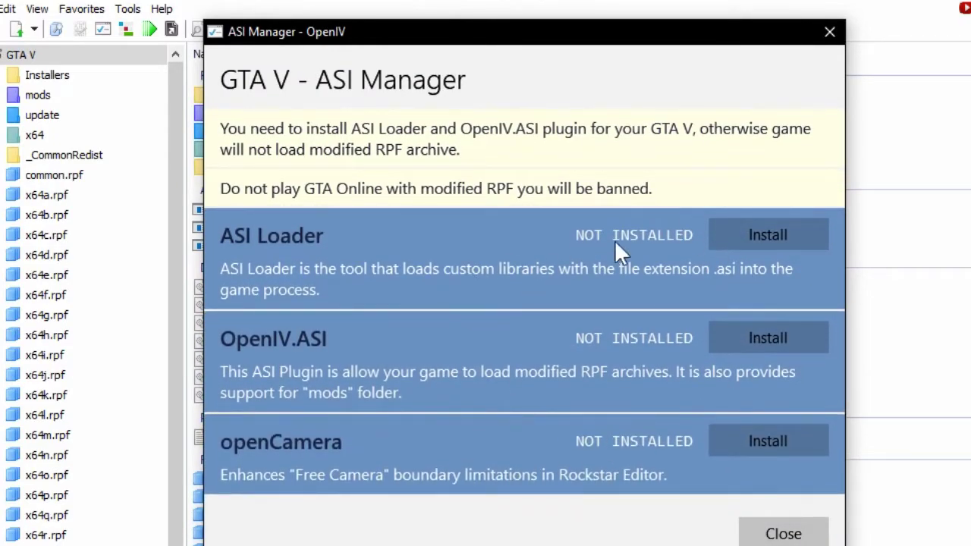
click(749, 237)
click(780, 334)
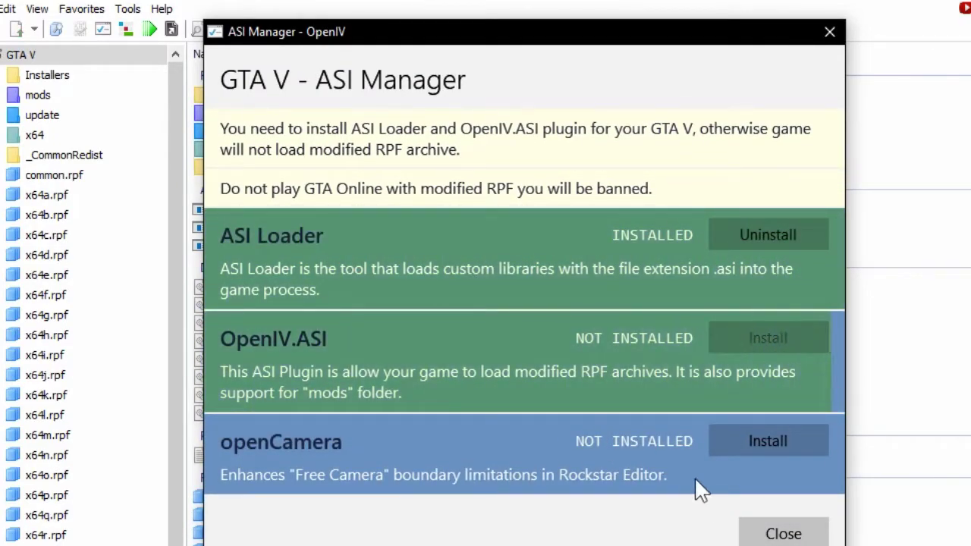
click(713, 443)
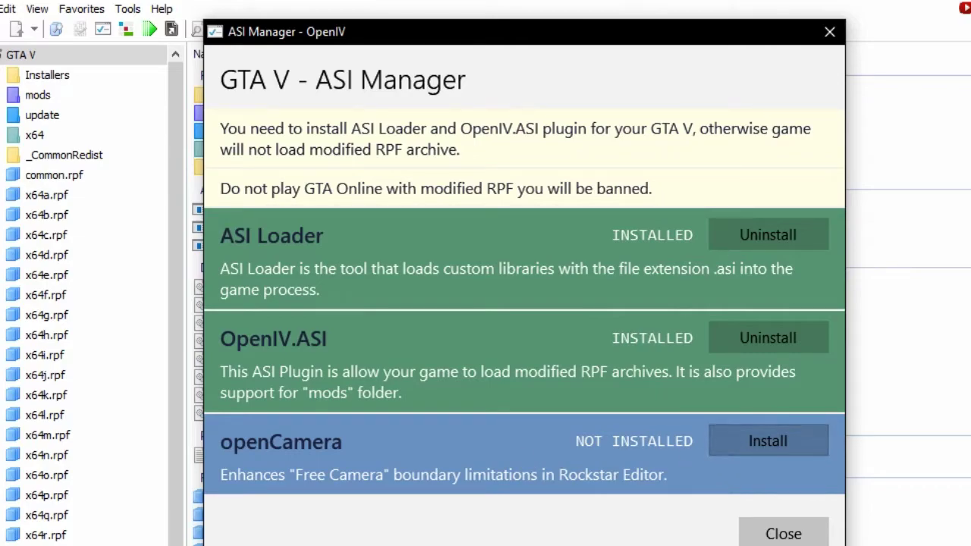
Step: Switch to Notepad and add the line "open camera is optional, to use r* editor camera more freely"
key(alt+Tab)
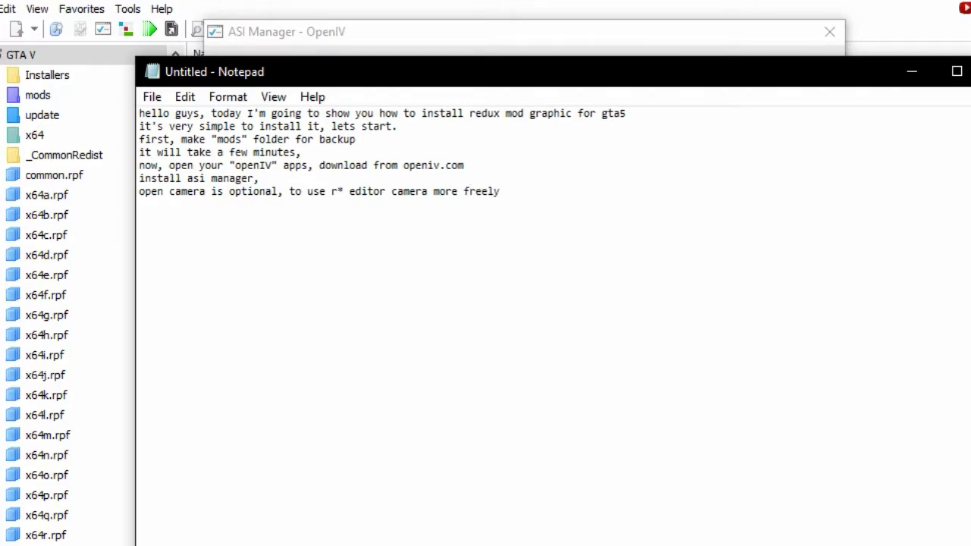
Step: Return to OpenIV's ASI Manager, install openCamera, and close the manager
click(513, 34)
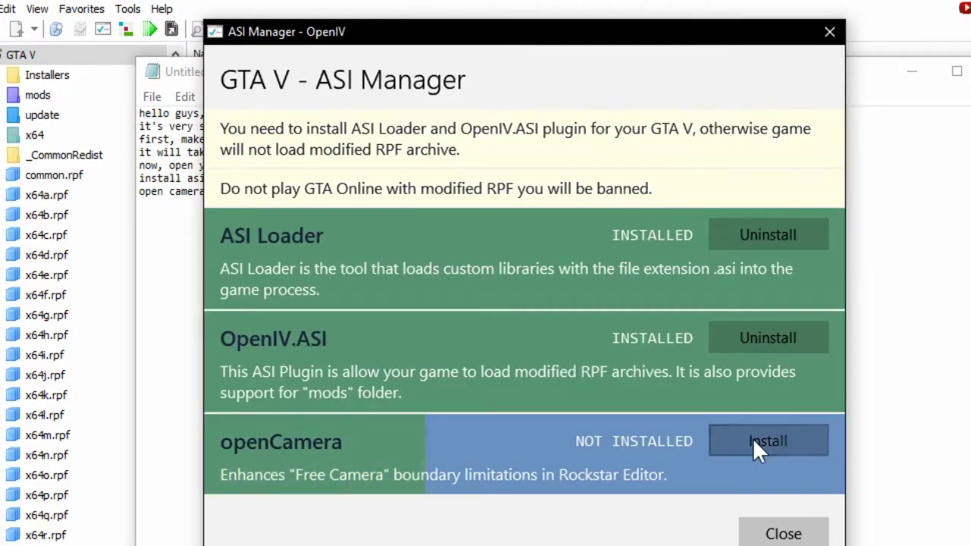
click(758, 441)
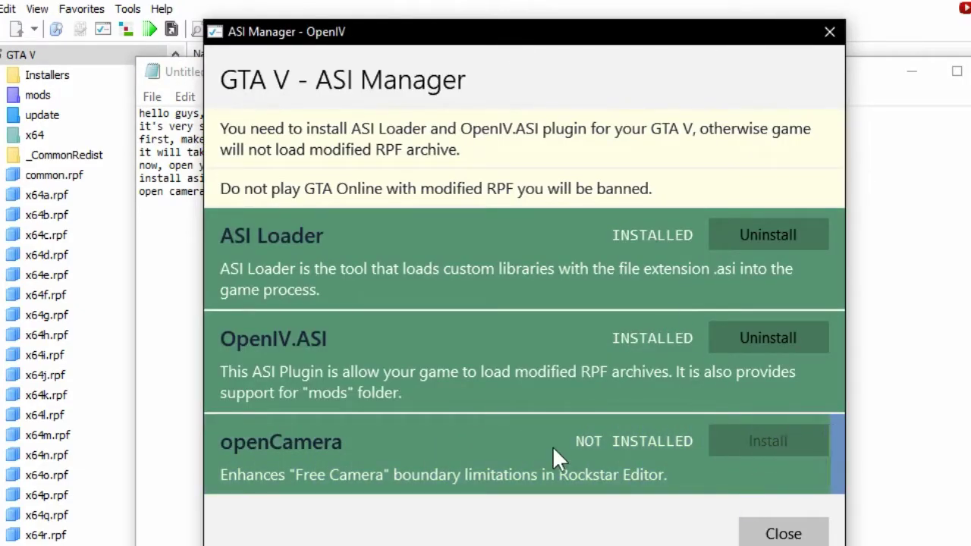
click(782, 534)
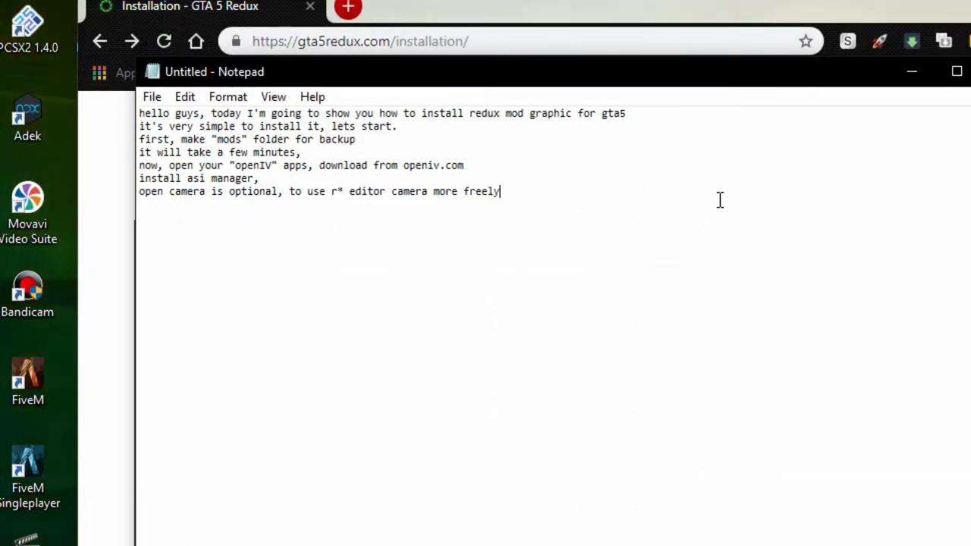
Step: Add the line "then, install scripthookv" to the Notepad note
text(hem)
text(, install scripthookv)
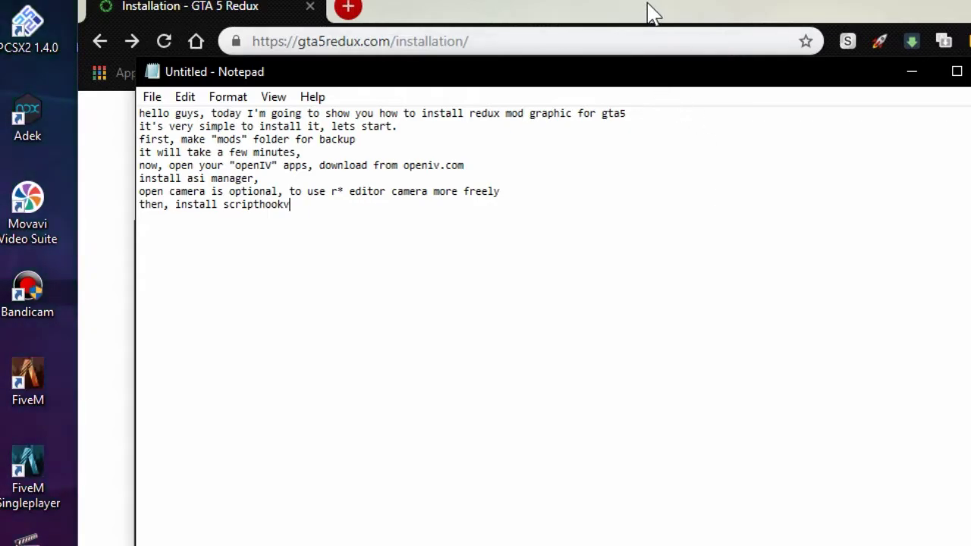
Step: Switch to the browser, find the Script Hook V download through the Redux installation guide, and return to the guide to view Part 3
click(650, 14)
scroll(604, 351, down, 9)
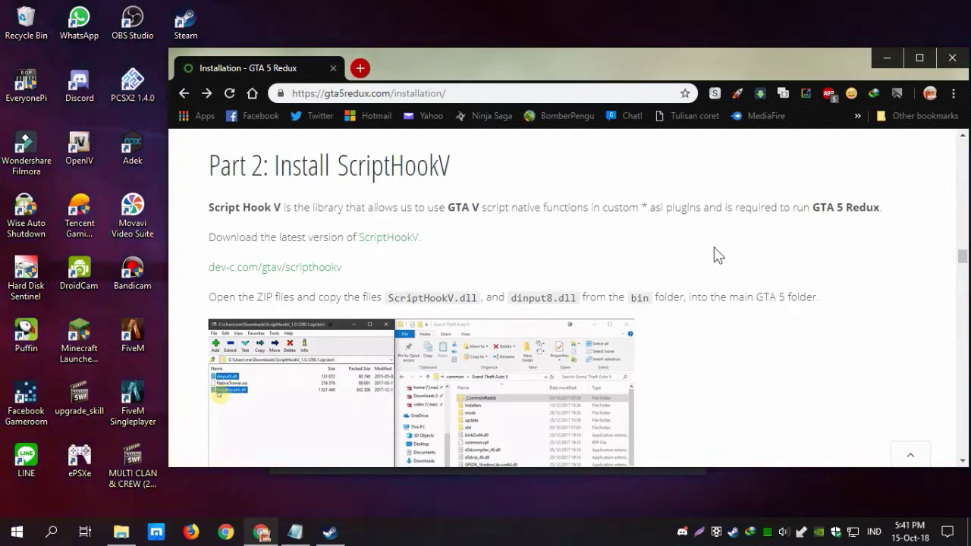
click(333, 273)
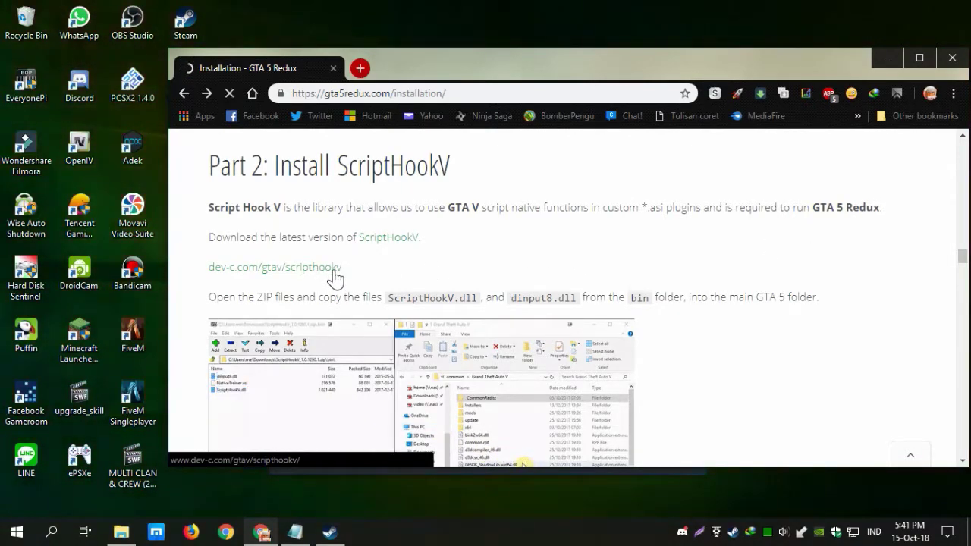
scroll(407, 321, down, 5)
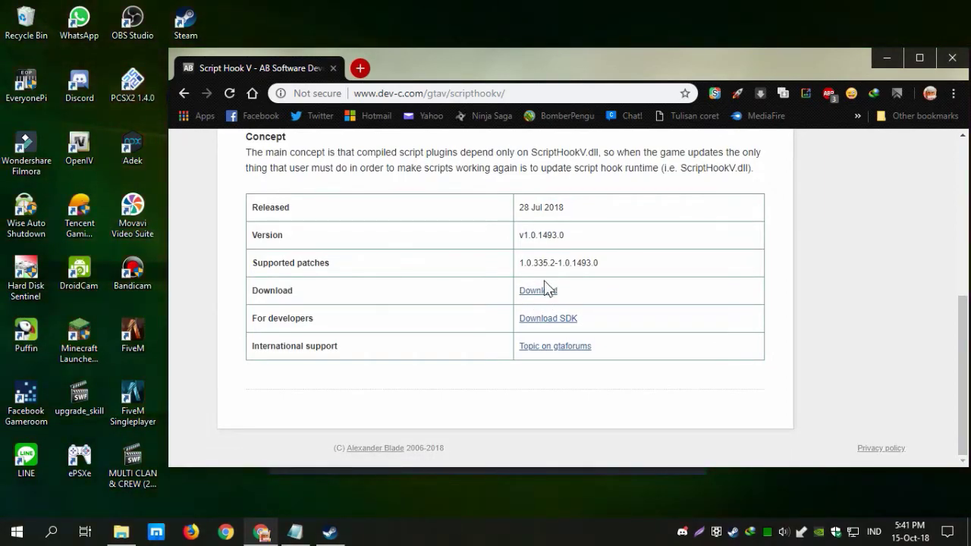
click(184, 93)
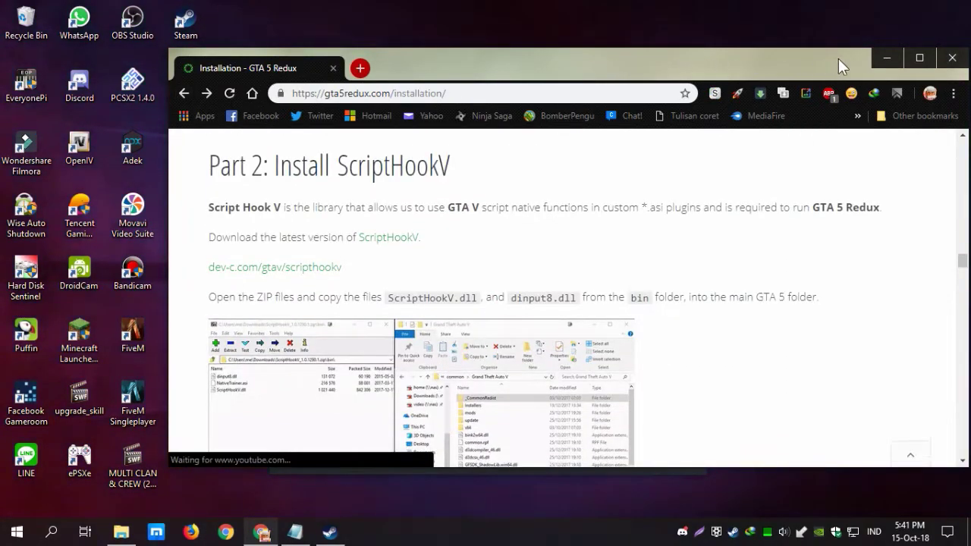
scroll(754, 290, down, 2)
scroll(755, 290, down, 3)
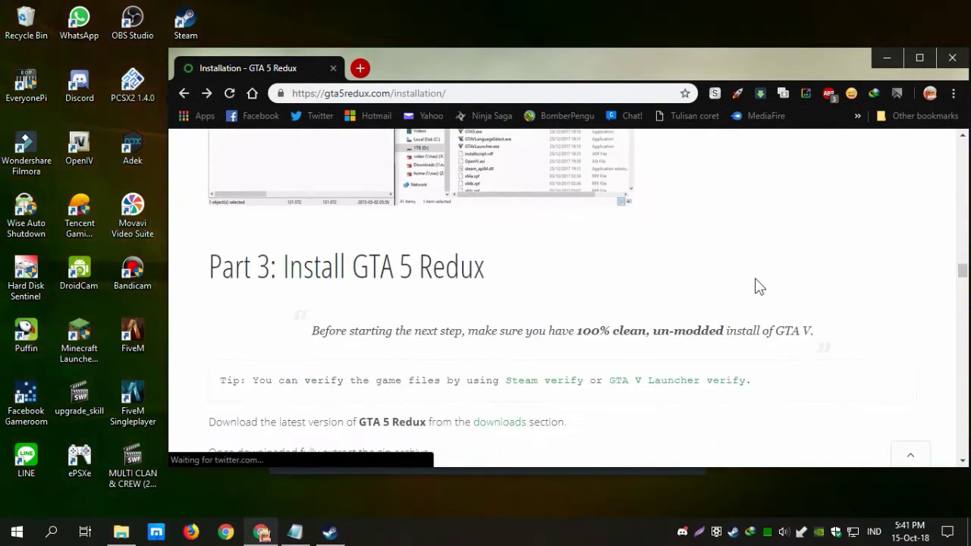
click(873, 59)
Step: Open the ScriptHookV_1.0.1493.0 archive from the desktop's REDUX 1.5 folder and show the contents of its bin folder
double_click(186, 82)
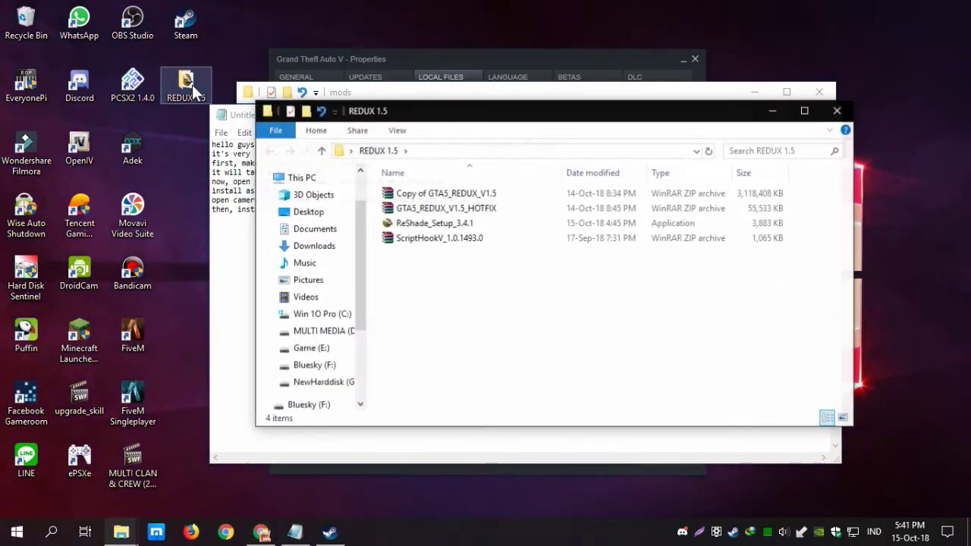
double_click(472, 238)
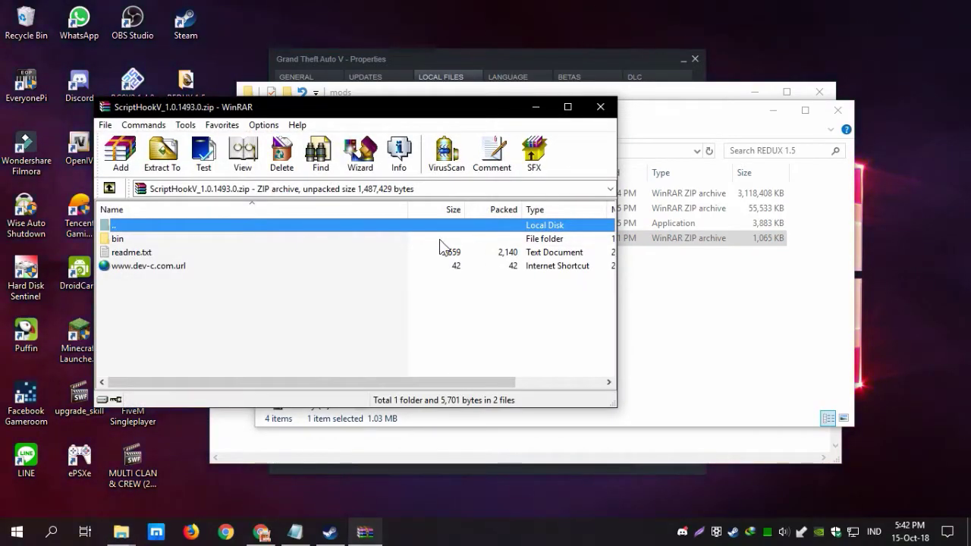
double_click(441, 239)
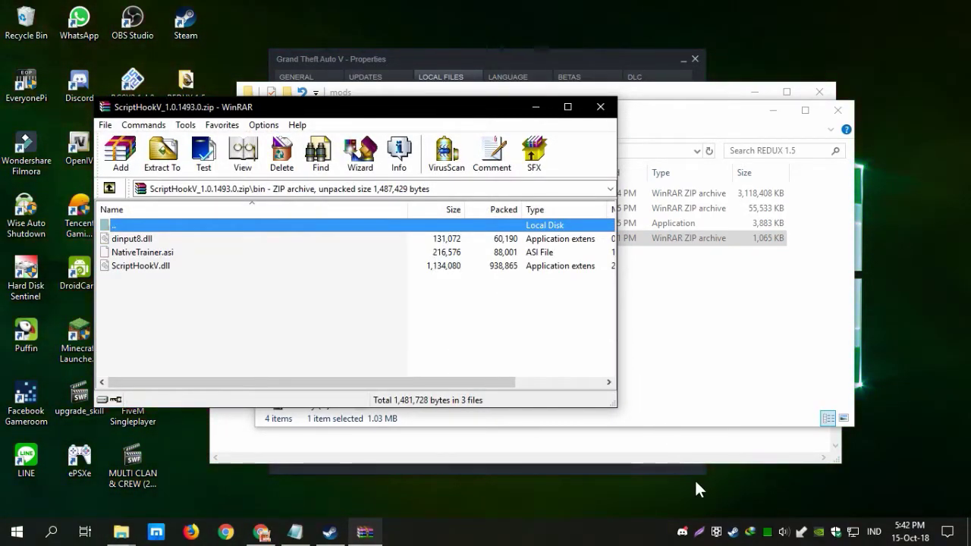
Step: Show the main Grand Theft Auto V game folder in File Explorer and place its window beside the archive
click(334, 534)
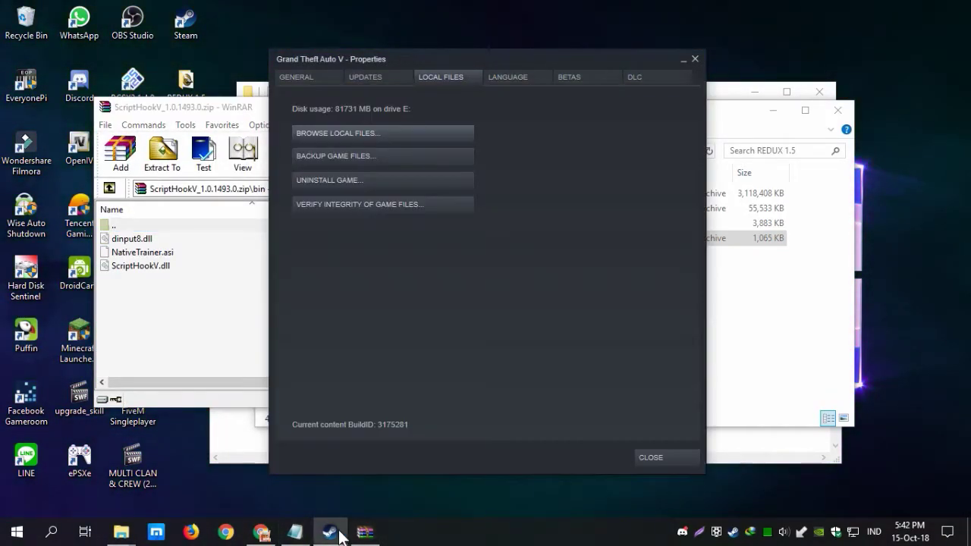
click(367, 139)
mouse_move(123, 535)
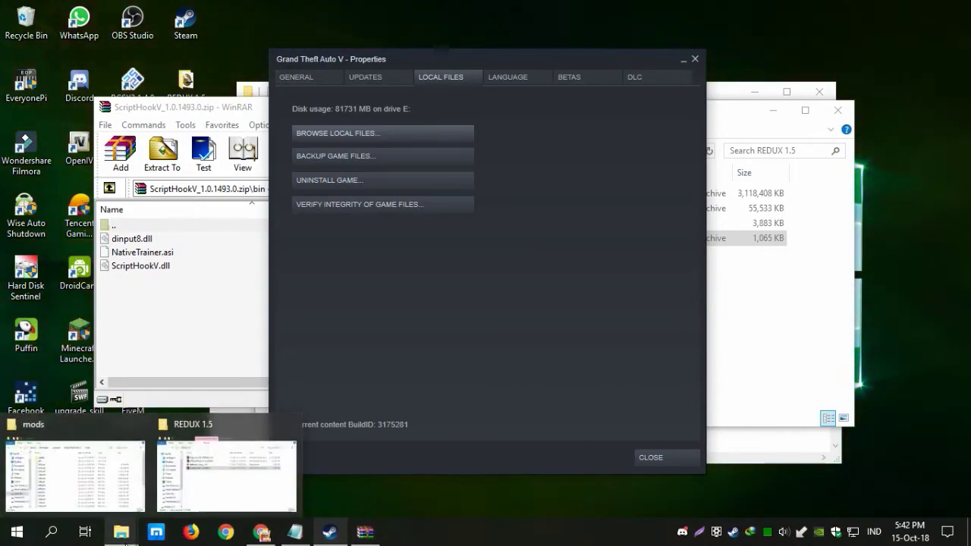
click(72, 462)
click(523, 132)
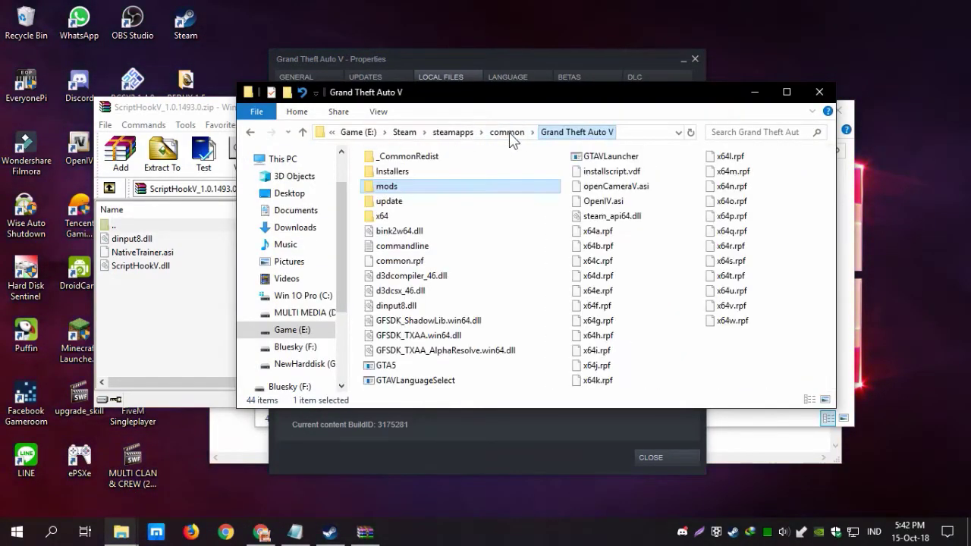
drag(567, 97, 649, 47)
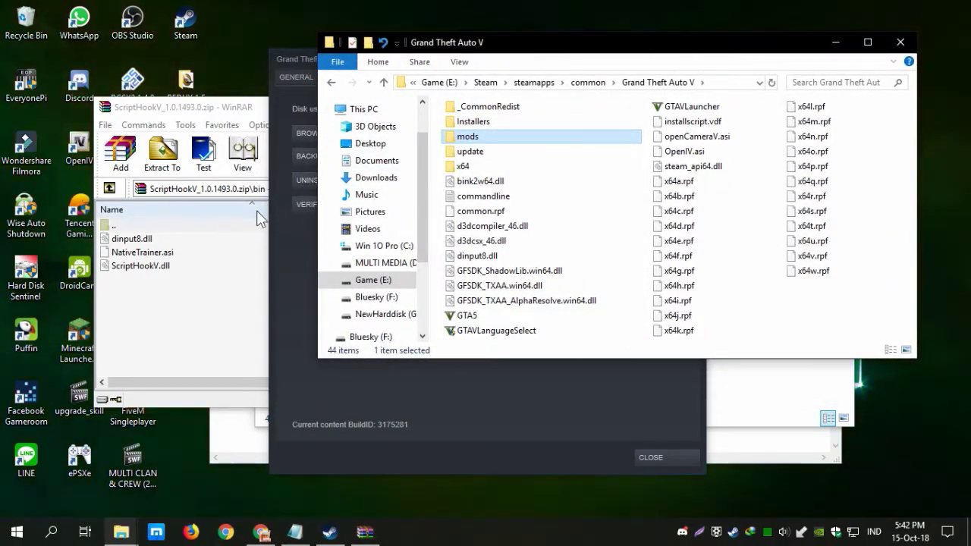
Step: Copy dinput8.dll and ScriptHookV.dll from the archive into the Grand Theft Auto V folder, replacing the existing dinput8.dll
click(178, 237)
ctrl+click(178, 267)
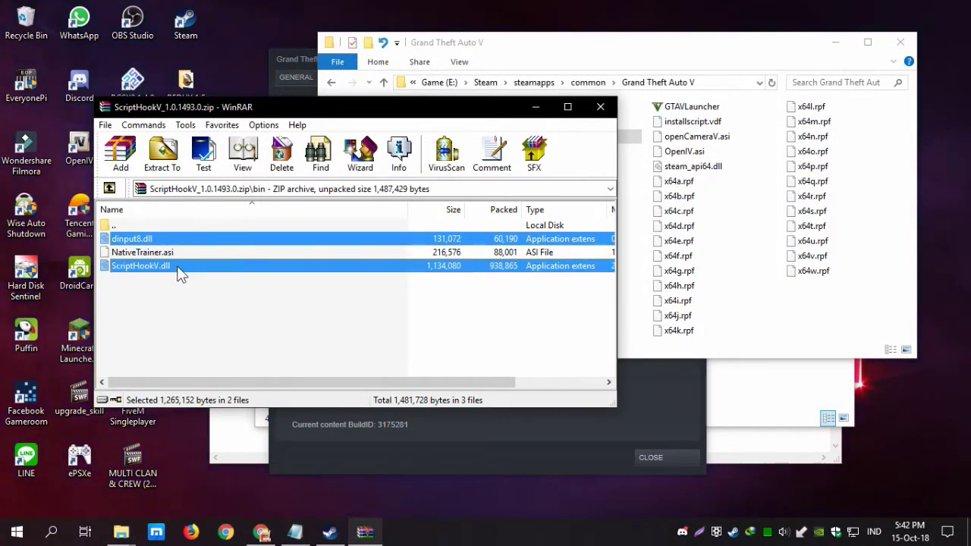
drag(300, 241, 826, 312)
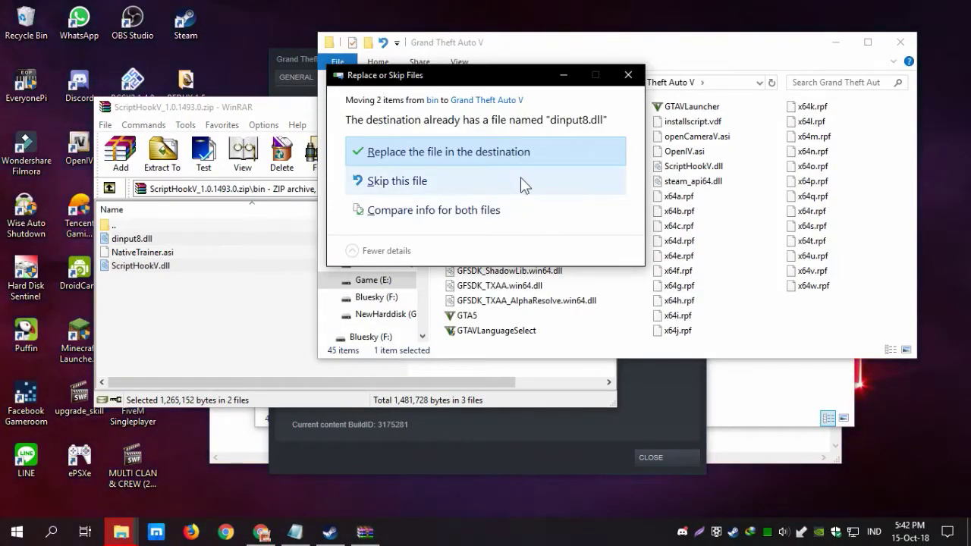
click(511, 155)
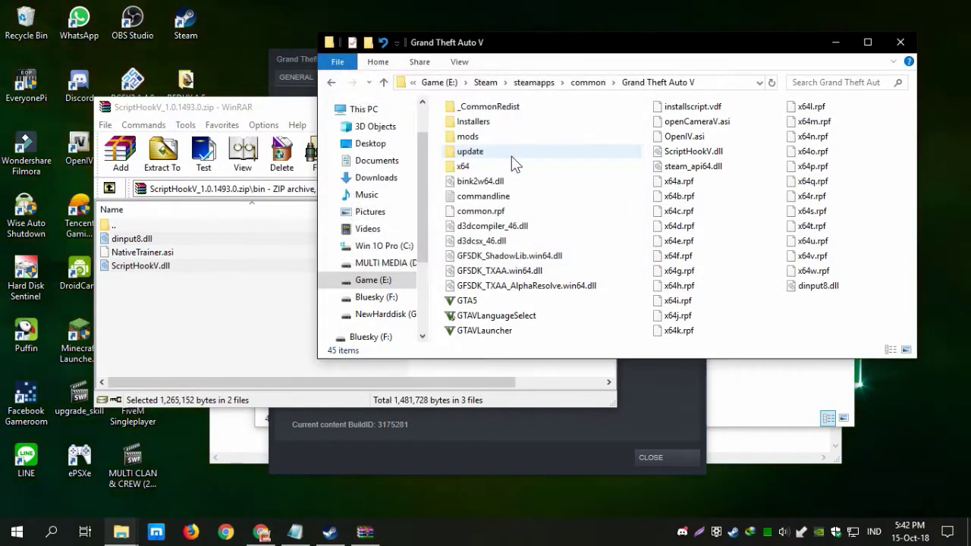
Step: Close the ScriptHookV archive, the Steam game properties and the Grand Theft Auto V folder window
click(222, 329)
click(604, 107)
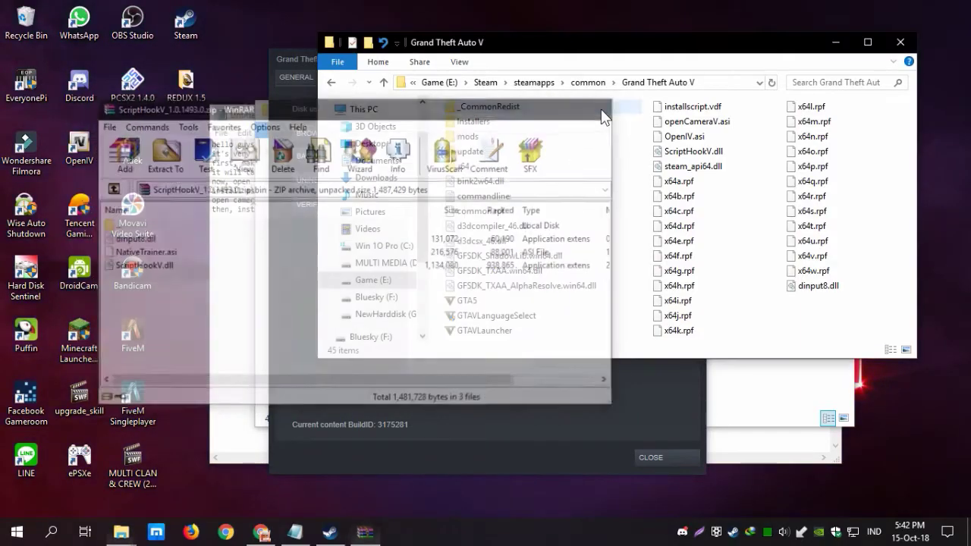
click(565, 413)
click(661, 455)
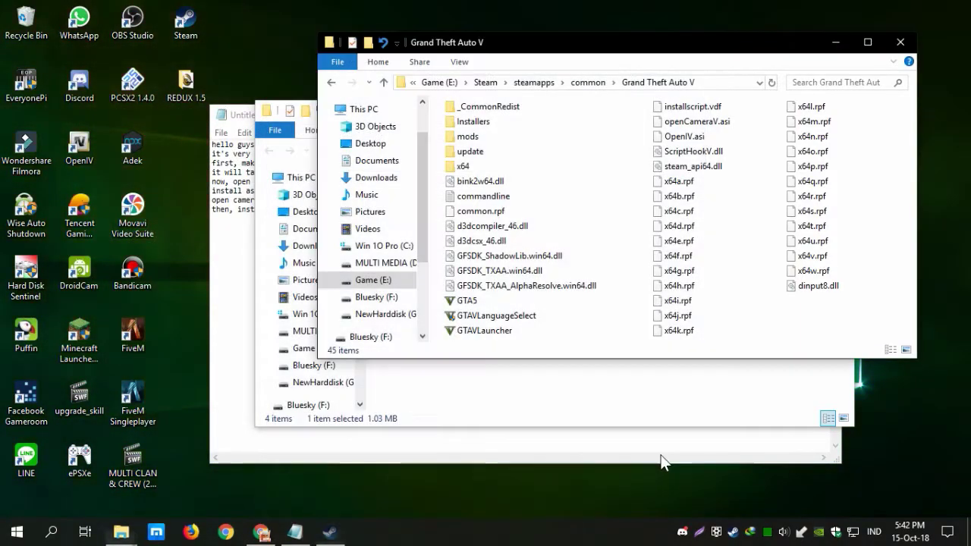
click(900, 42)
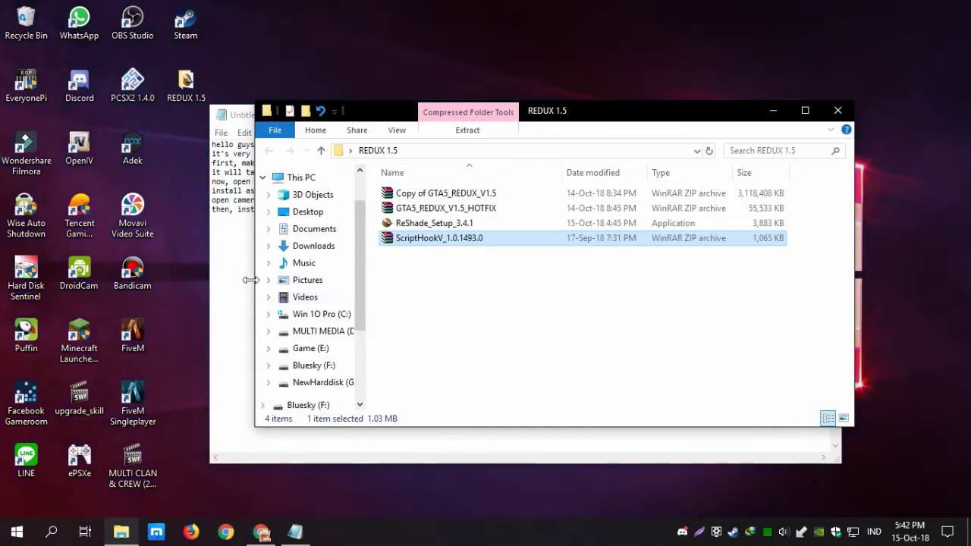
Step: Add the line "now to the point, extract redux from the .rar" to the Notepad note
click(244, 278)
click(586, 206)
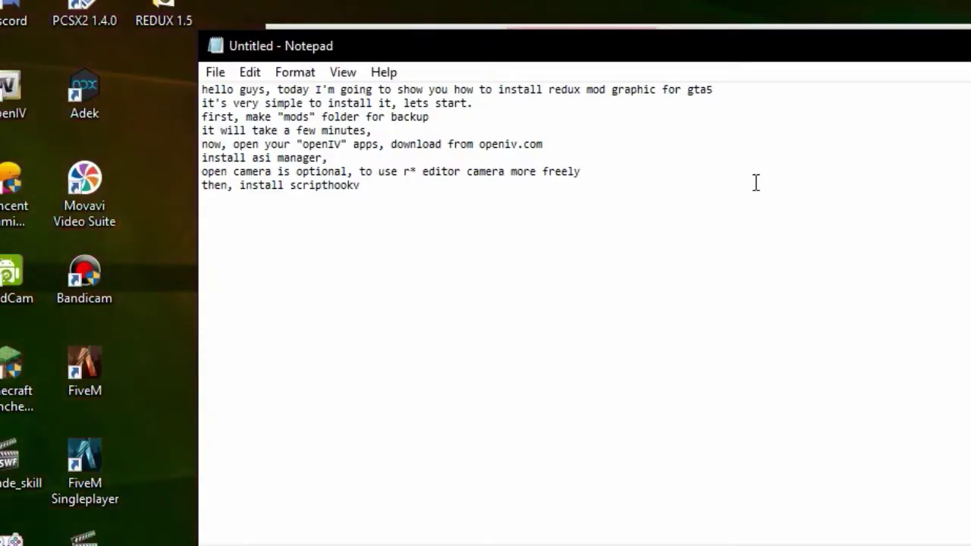
text(now to the point, ex)
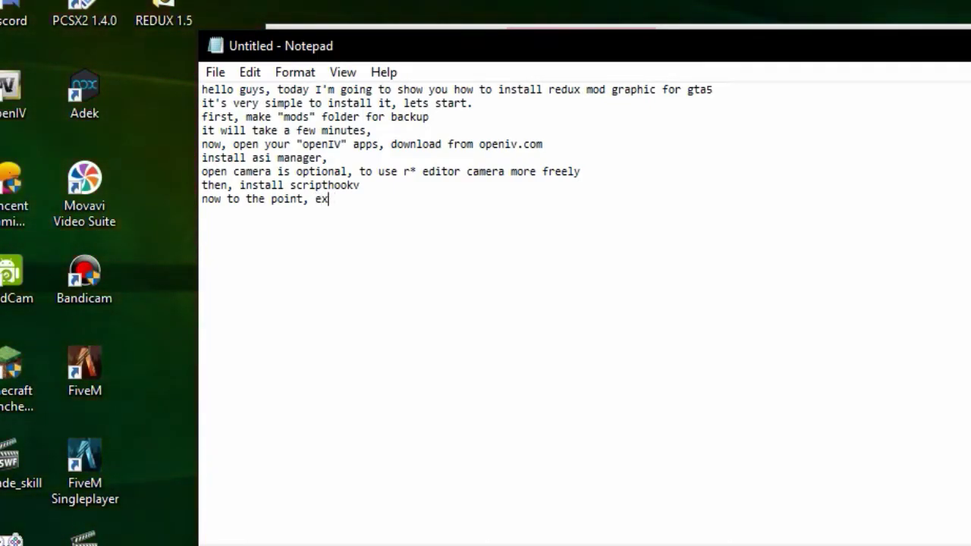
text(tract redux from the .rar)
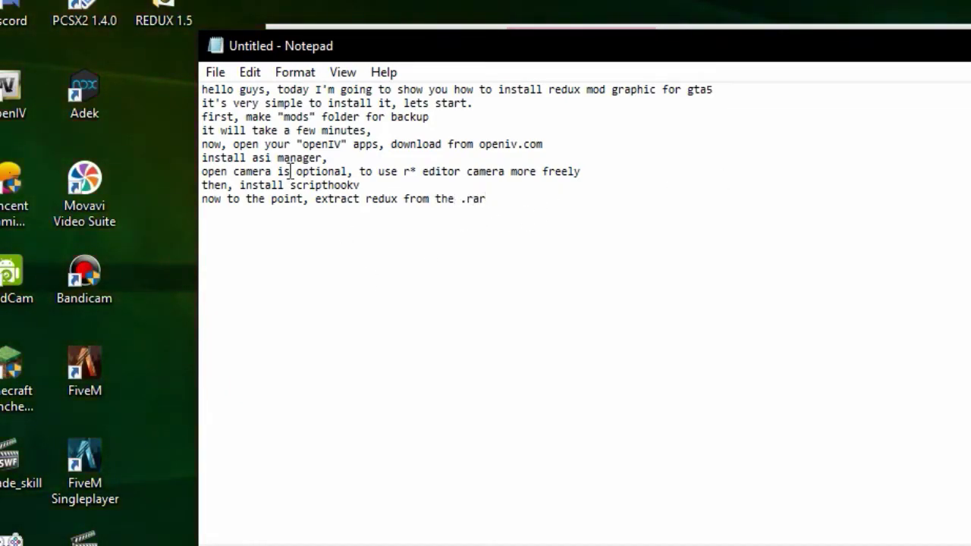
Step: Open the Copy of GTA5_REDUX_V1.5 archive from the desktop's REDUX 1.5 folder
double_click(174, 22)
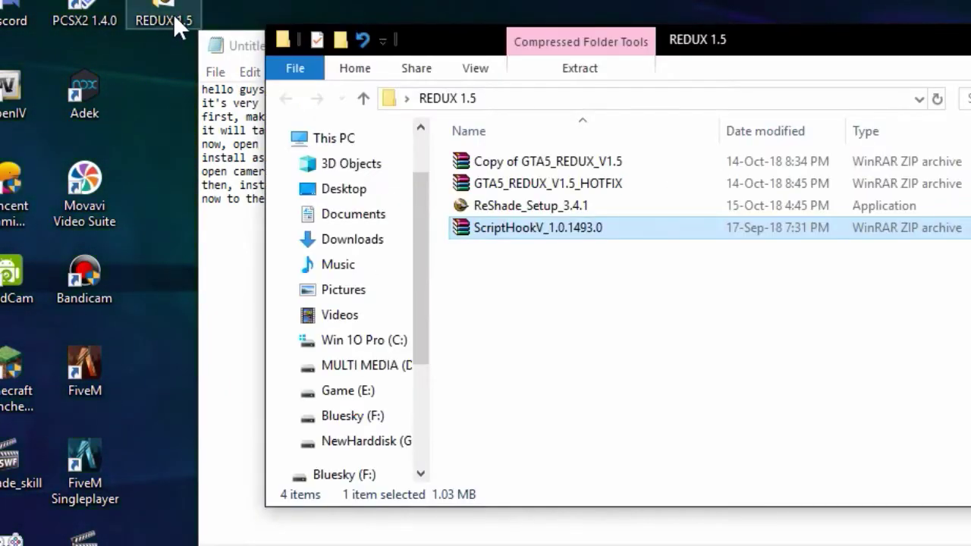
double_click(693, 163)
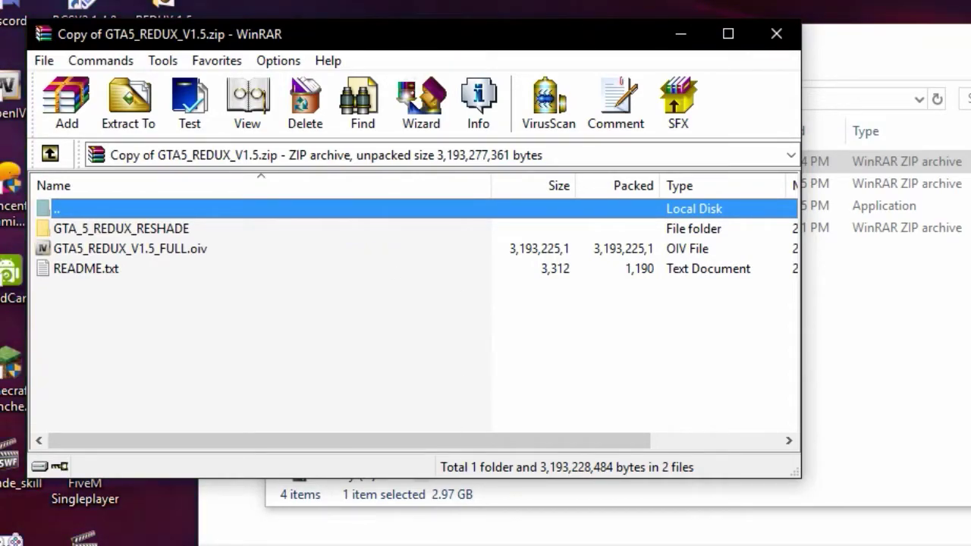
Step: Switch to Notepad and extend the last line with "/or you can run it by click .oiv and open it with openiv"
key(alt+Tab)
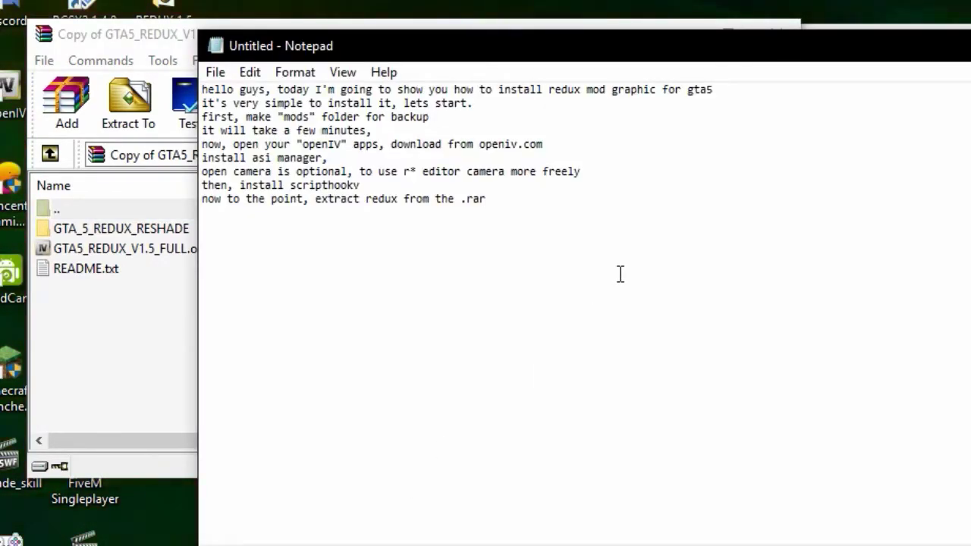
key(Return)
text(youy can)
key(BackSpace)
key(BackSpace)
key(BackSpace)
text(can run it by click)
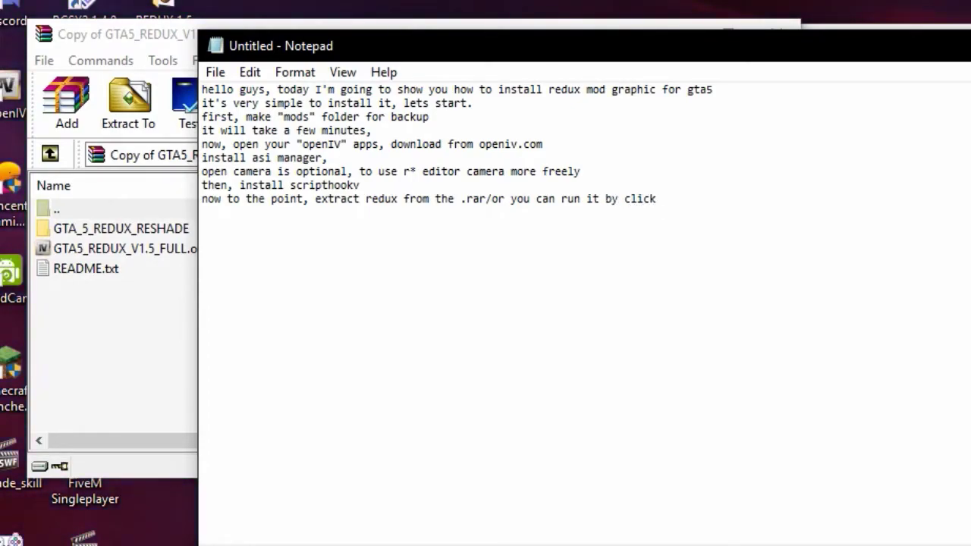
text(oiv and open it )
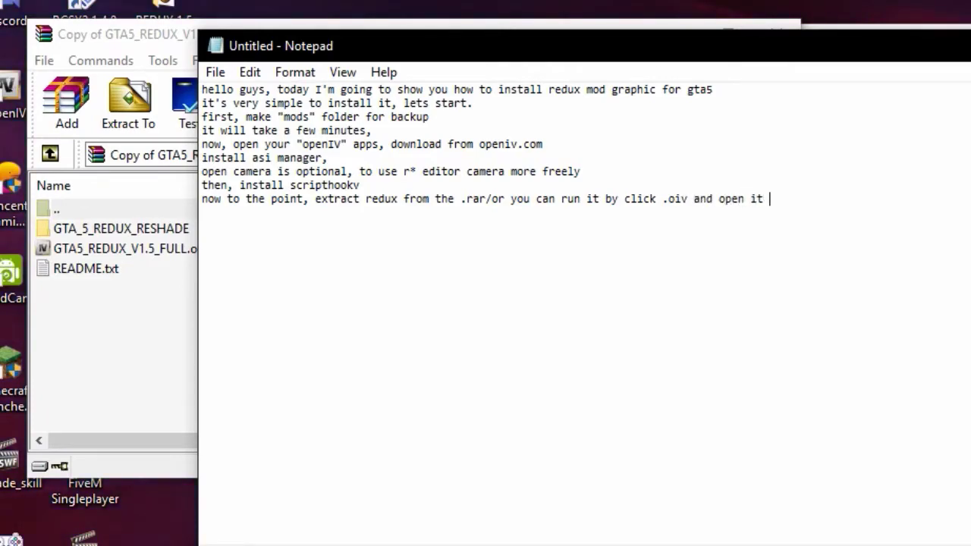
text(with openiv)
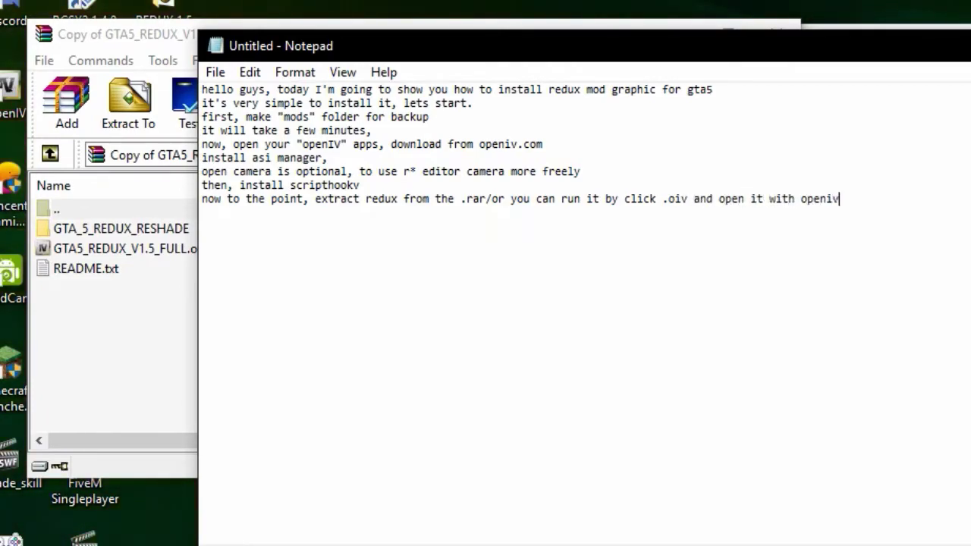
Step: Open GTA5_REDUX_V1.5_FULL.oiv from the archive and start its installation up to the choice of install location
double_click(175, 254)
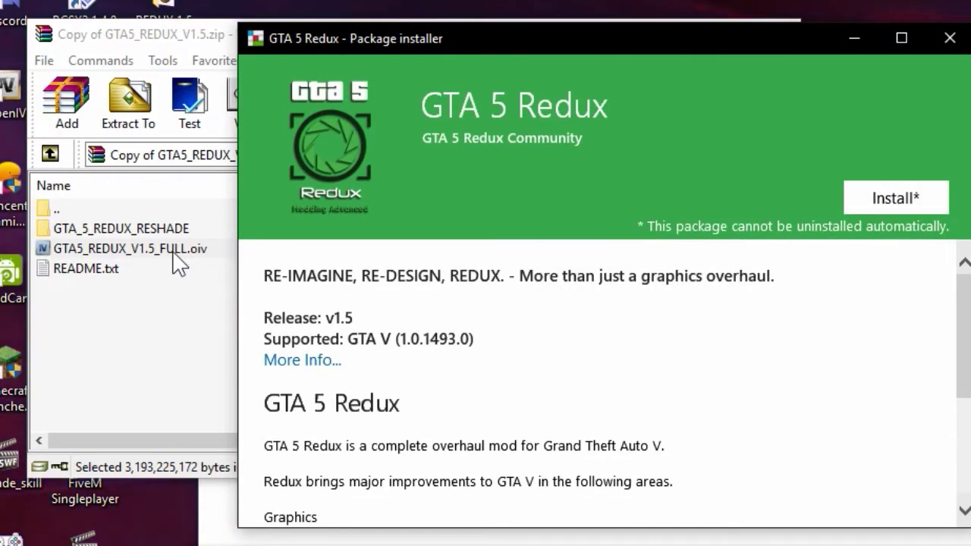
drag(964, 342, 967, 288)
click(907, 191)
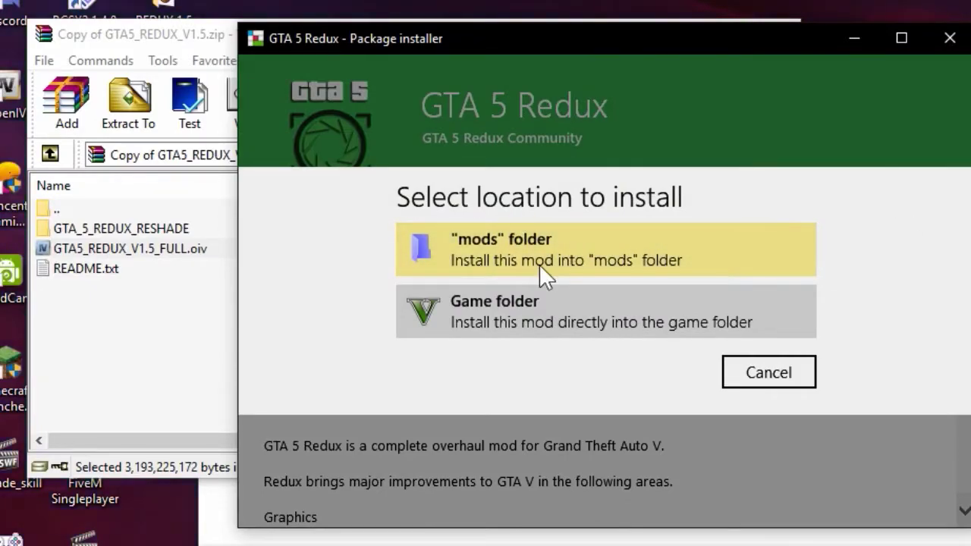
Step: Add the Notepad line "choose MODS folder. because this file has large size, it will take several minutes, please wait"
key(alt+Tab)
text(choose MODS folder. because this file has lar)
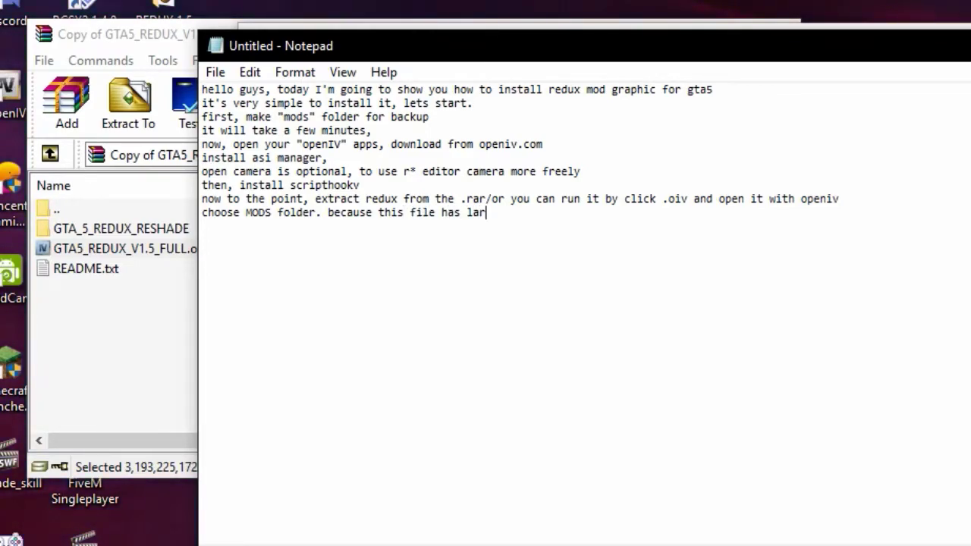
text(ge size, it will take several minutes)
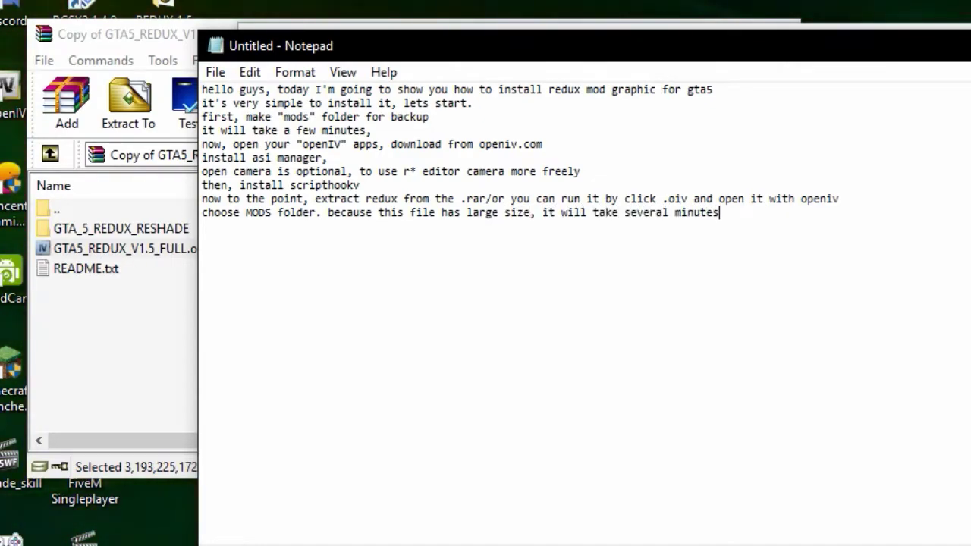
text(, please wait)
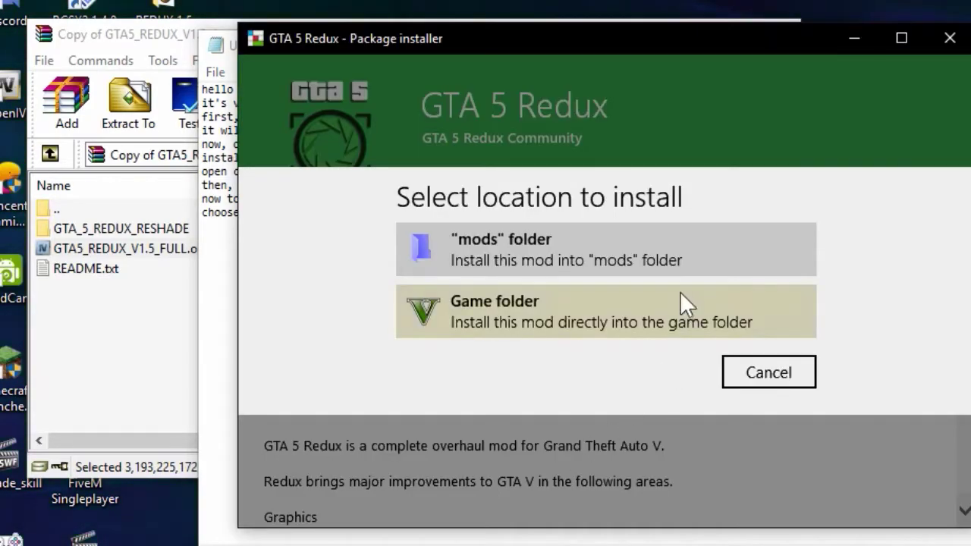
Step: Install GTA 5 Redux into the "mods" folder and close the package installer
click(673, 262)
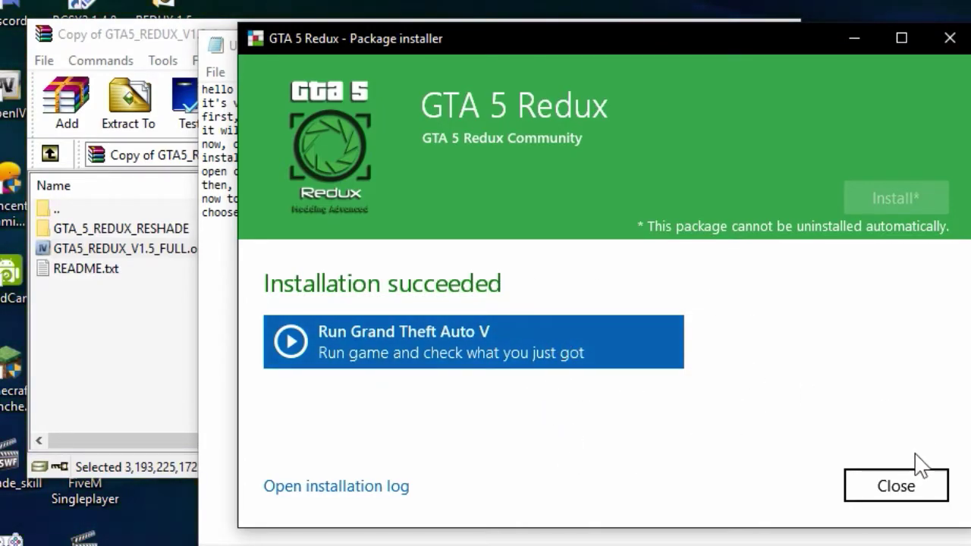
click(902, 485)
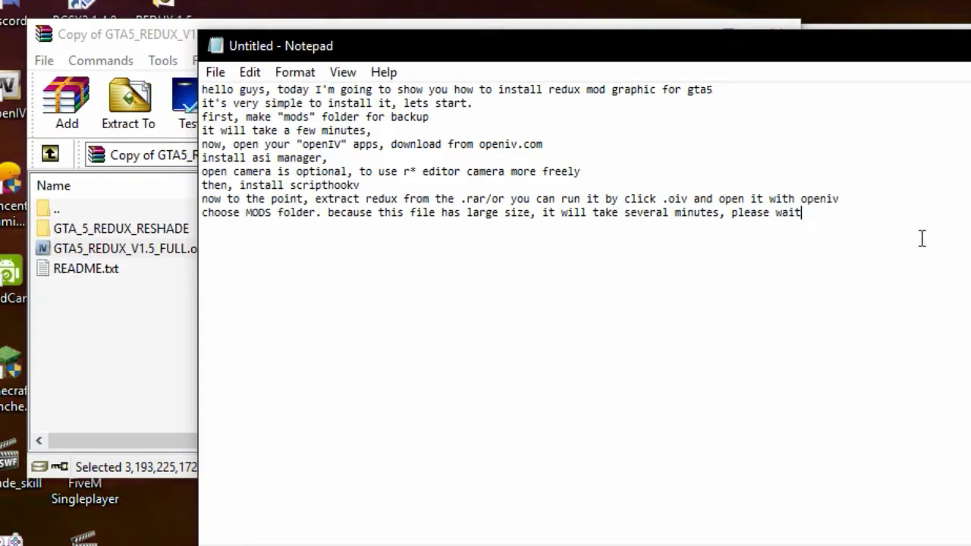
Step: Switch to the browser and review the installation guide from Part 3 through the Part 4 ReShade instructions
key(alt+Tab)
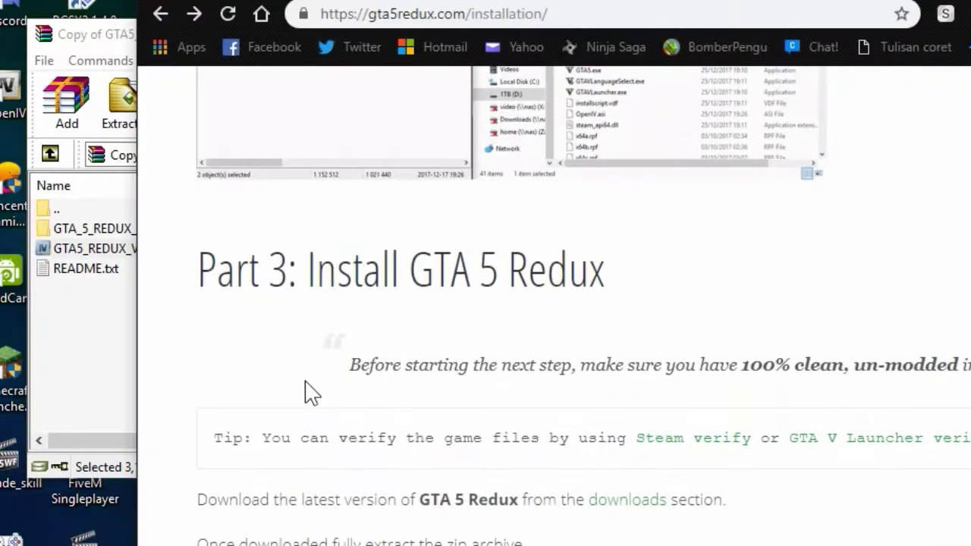
scroll(332, 357, down, 4)
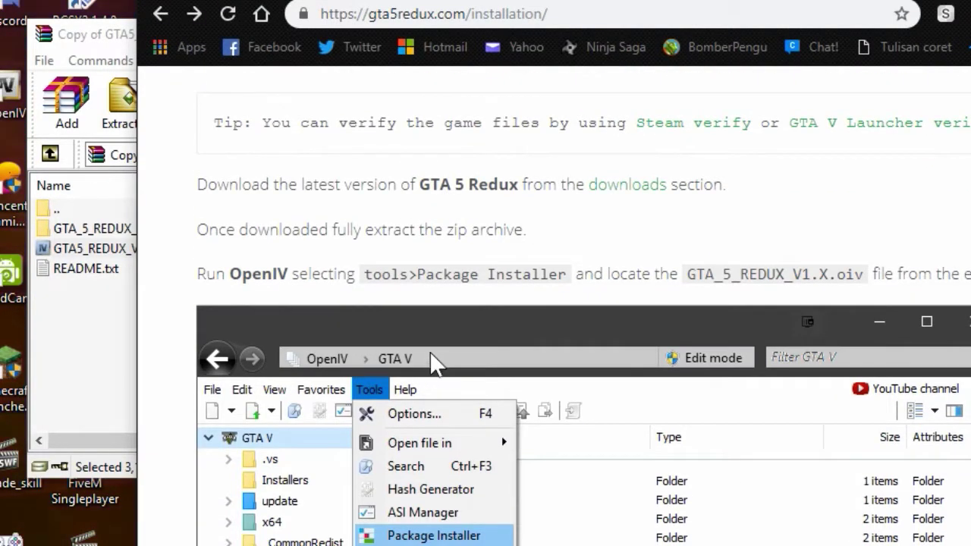
scroll(466, 277, down, 10)
scroll(465, 274, down, 12)
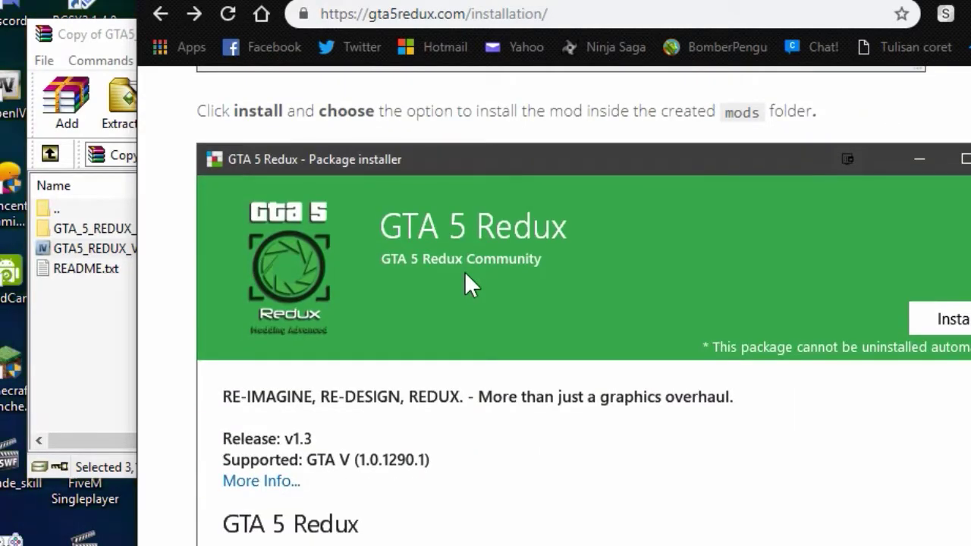
scroll(468, 271, down, 4)
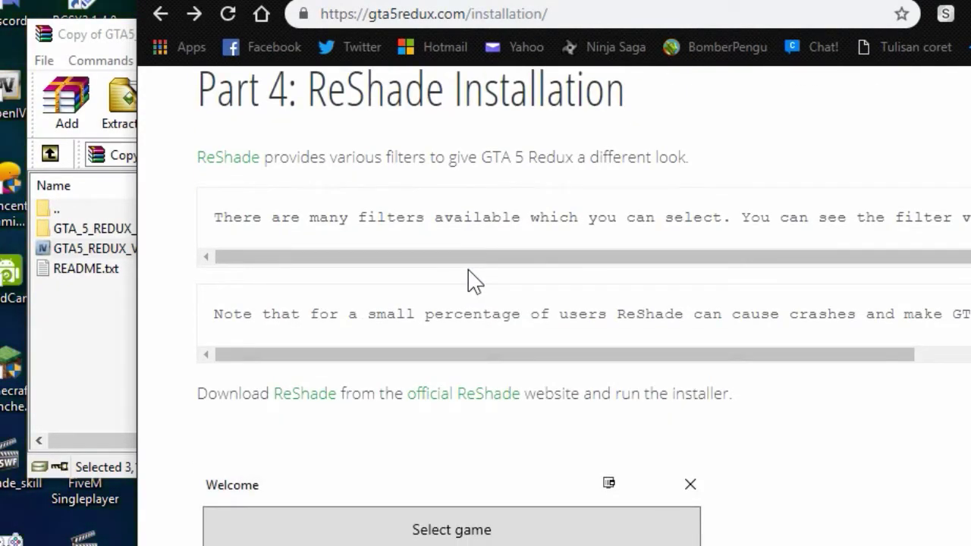
scroll(468, 279, down, 3)
scroll(467, 274, down, 3)
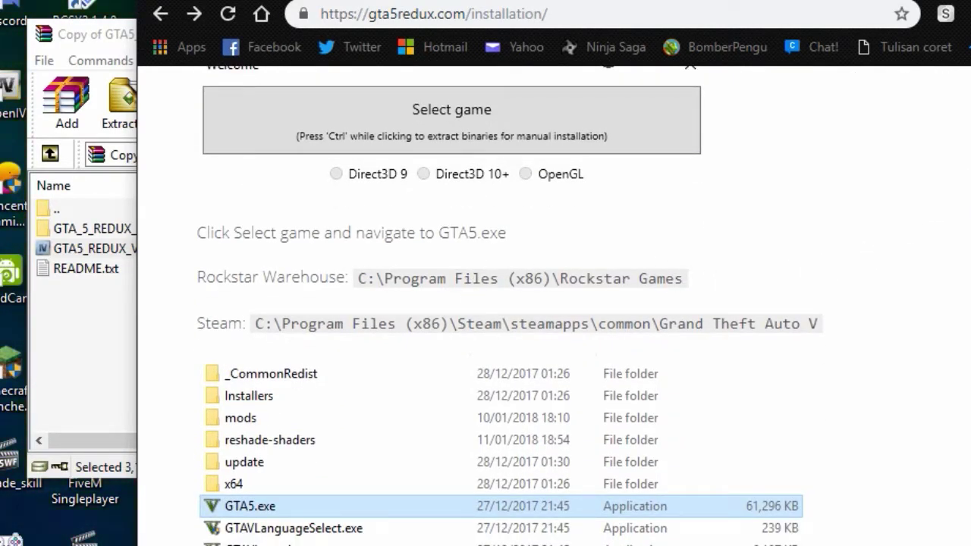
scroll(468, 303, down, 12)
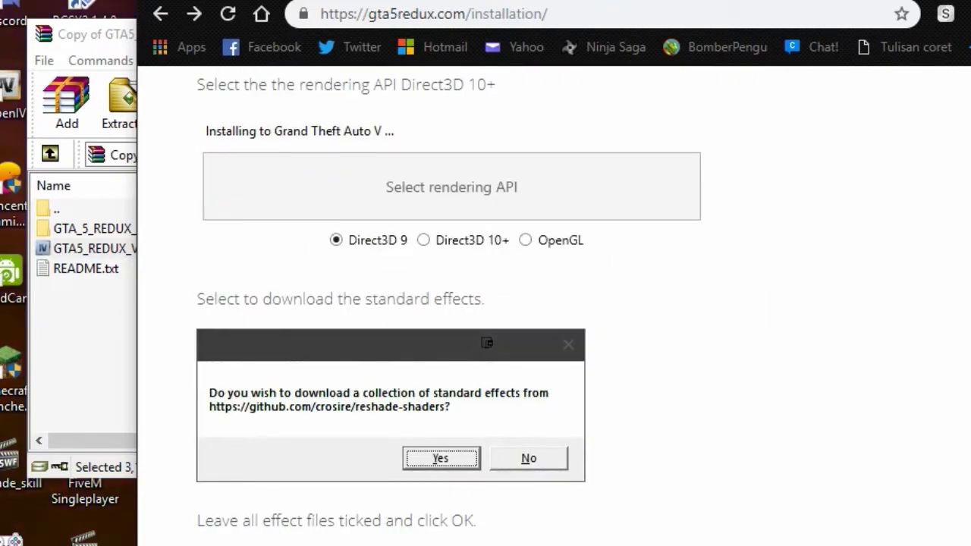
scroll(519, 305, down, 1)
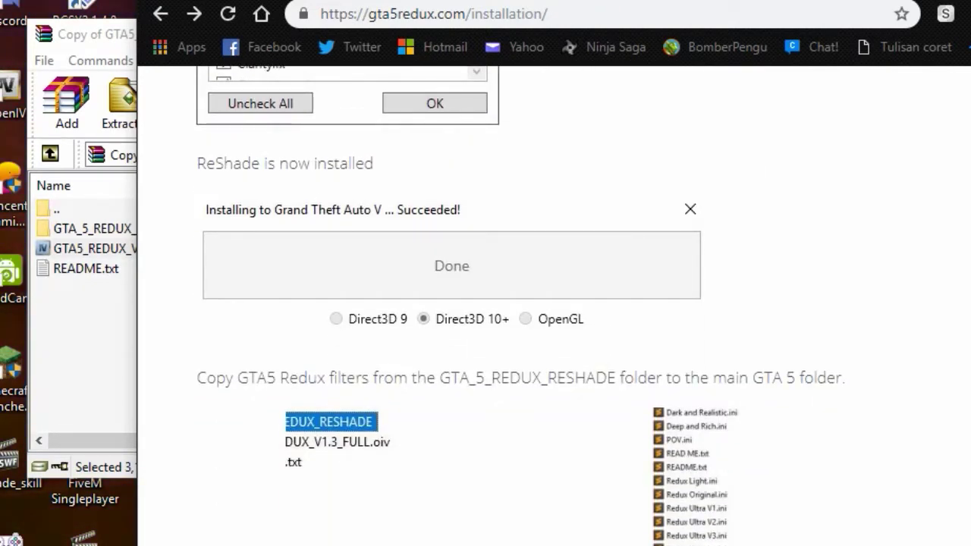
Step: Look inside the GTA_5_REDUX_RESHADE folder of the Redux archive and return to the archive's top level
key(alt+Tab)
click(182, 235)
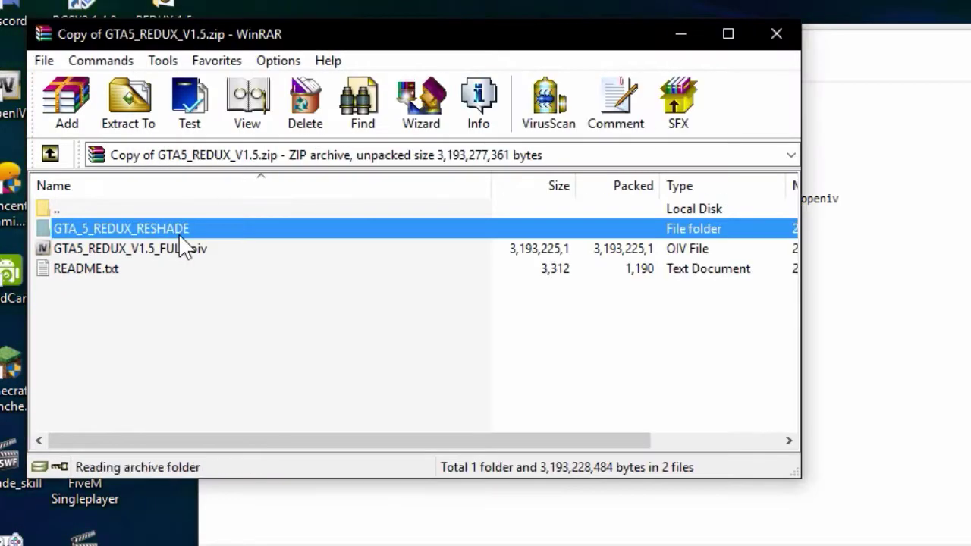
double_click(181, 236)
double_click(199, 207)
Step: Add the line "then, install reshade" to the Notepad note
click(964, 291)
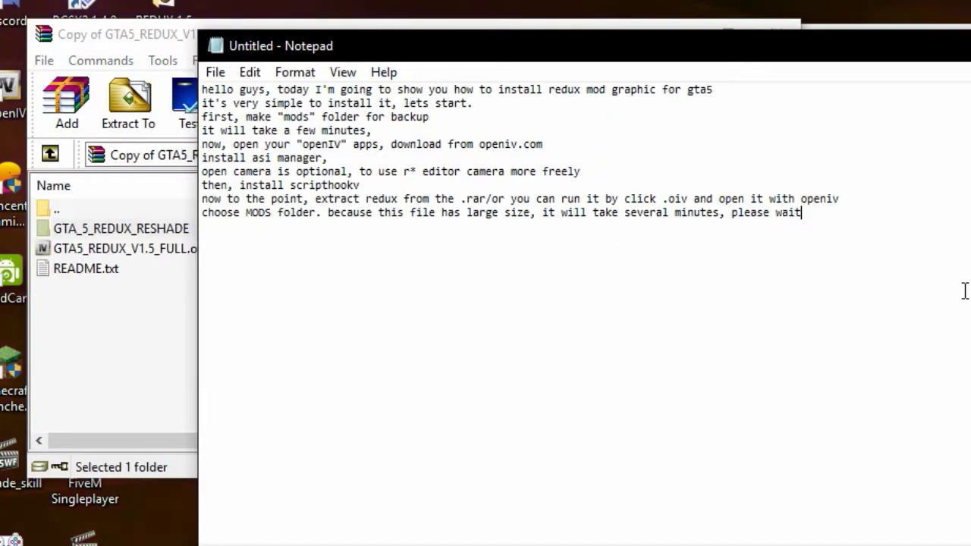
key(Return)
text(then, install reshade)
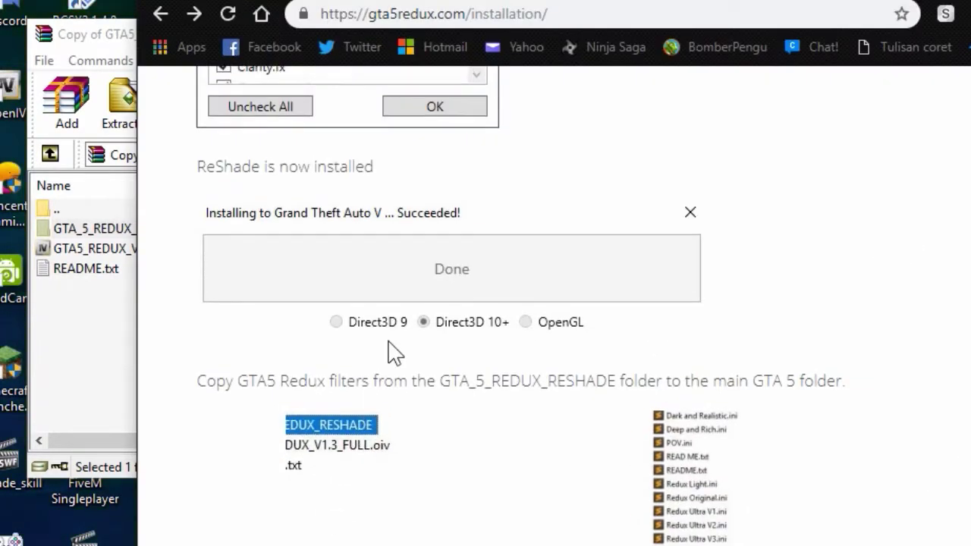
Step: Open the ReShade website from the link in the installation guide and go to its download section
scroll(392, 351, up, 13)
scroll(387, 336, up, 4)
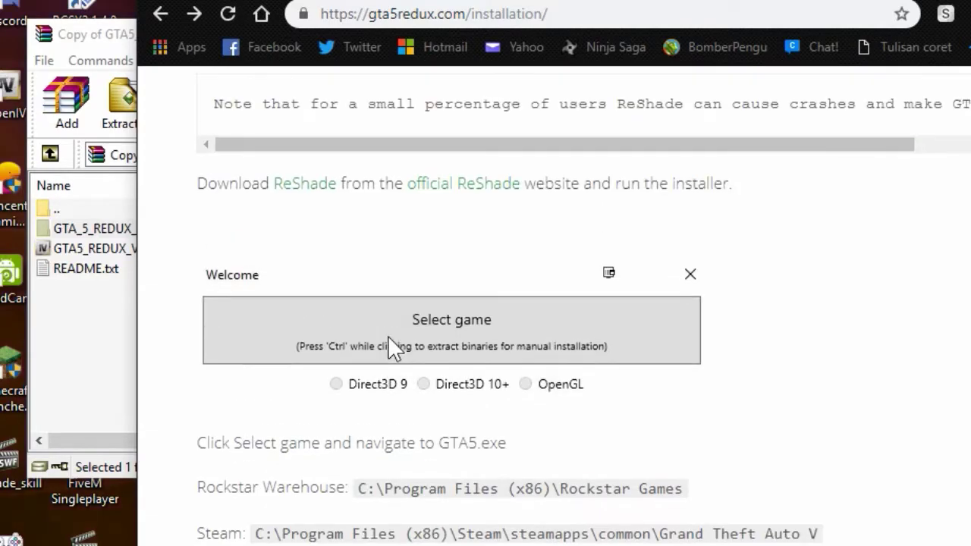
right_click(316, 195)
click(323, 198)
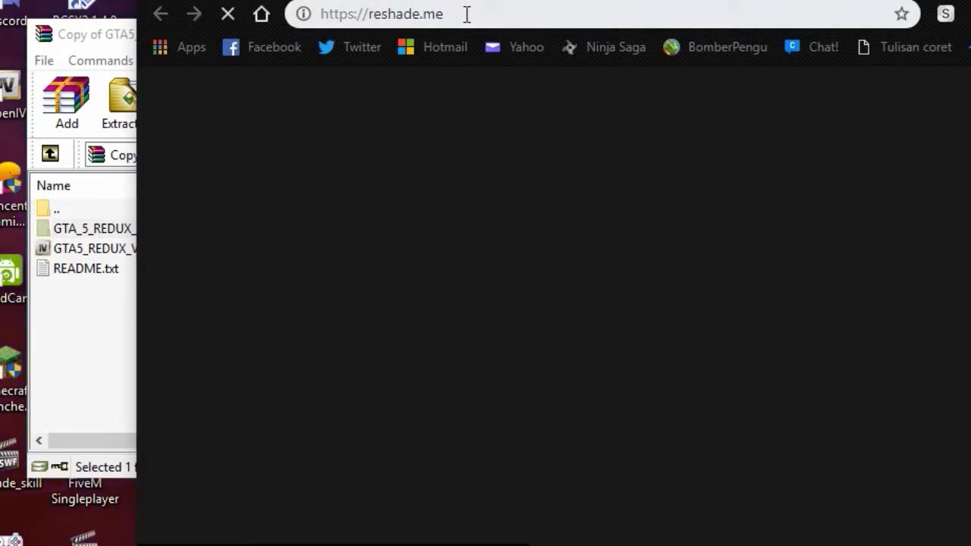
click(466, 15)
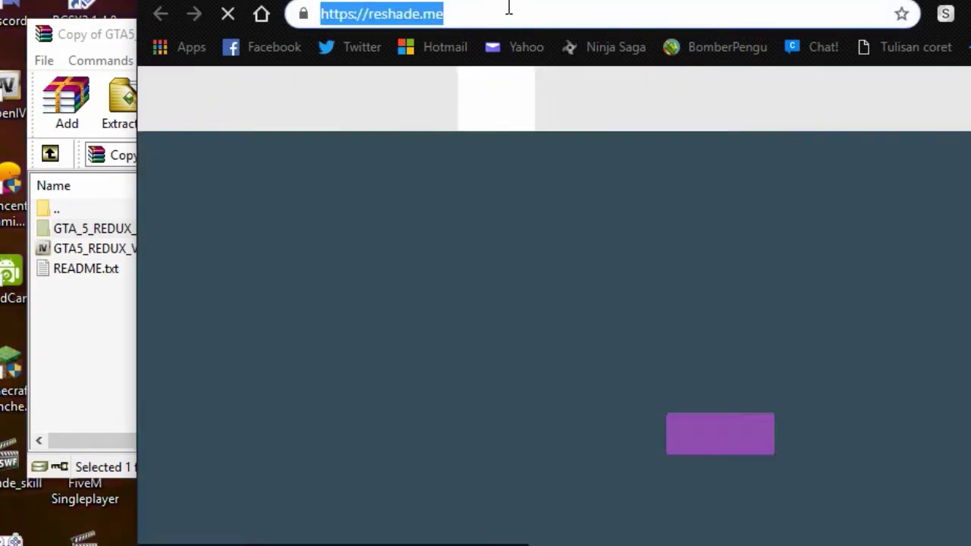
click(696, 448)
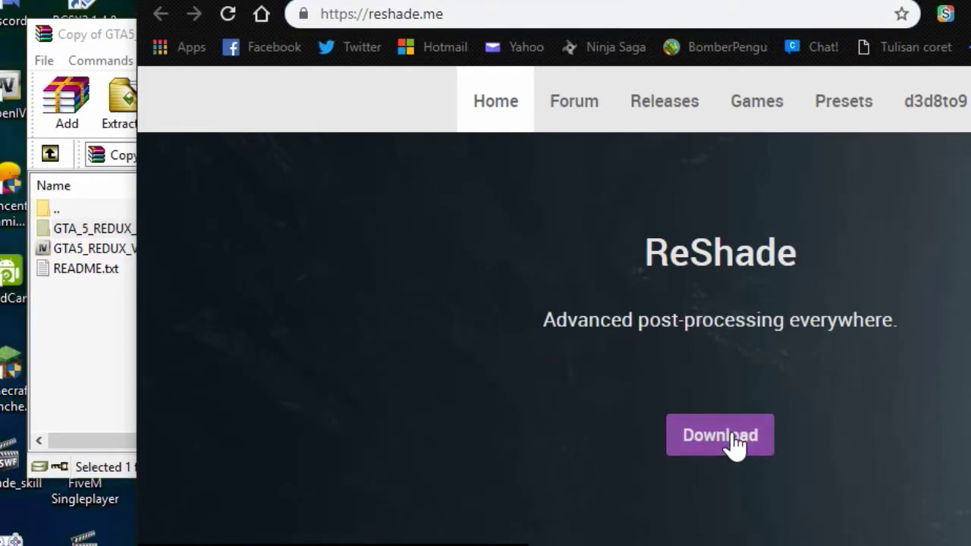
scroll(718, 368, down, 3)
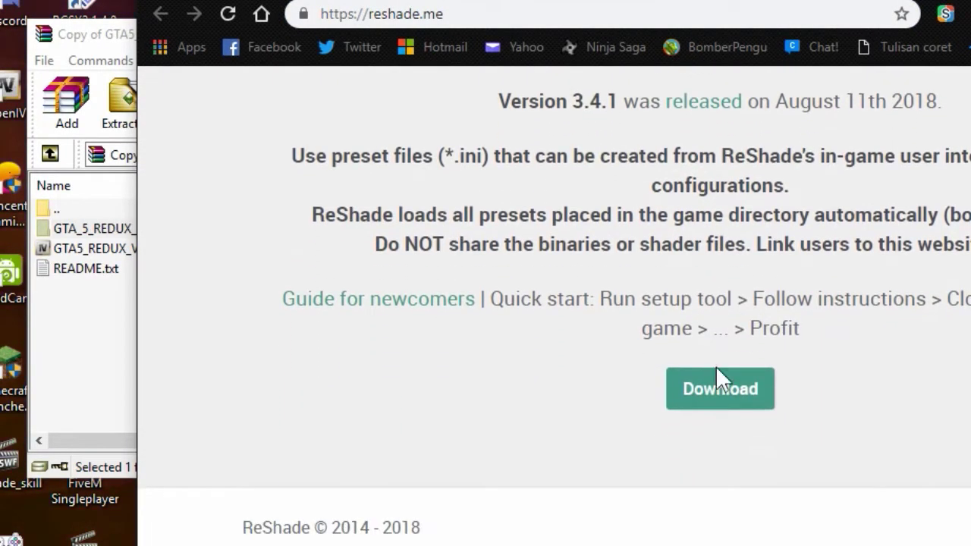
click(729, 398)
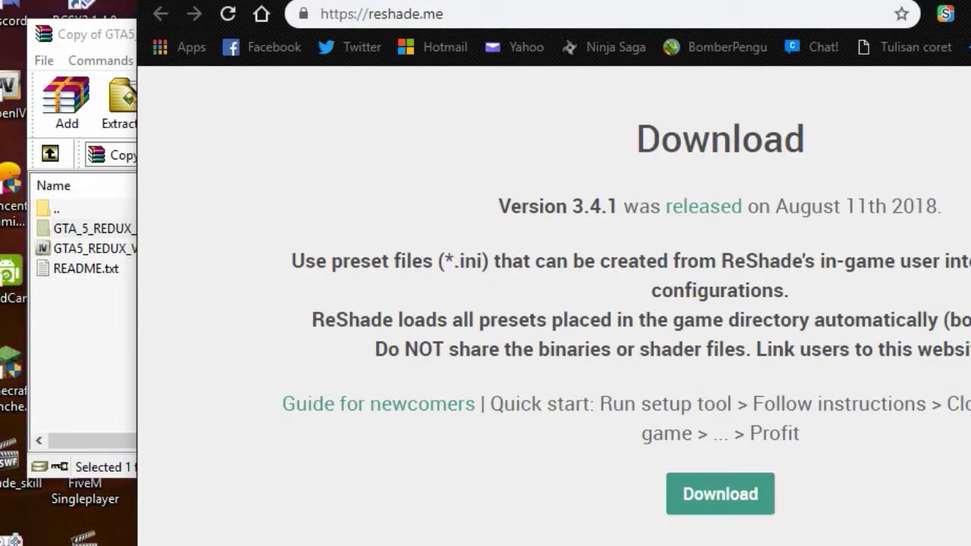
Step: Run ReShade_Setup_3.4.1 from the REDUX 1.5 folder and open its game selection dialog
click(76, 531)
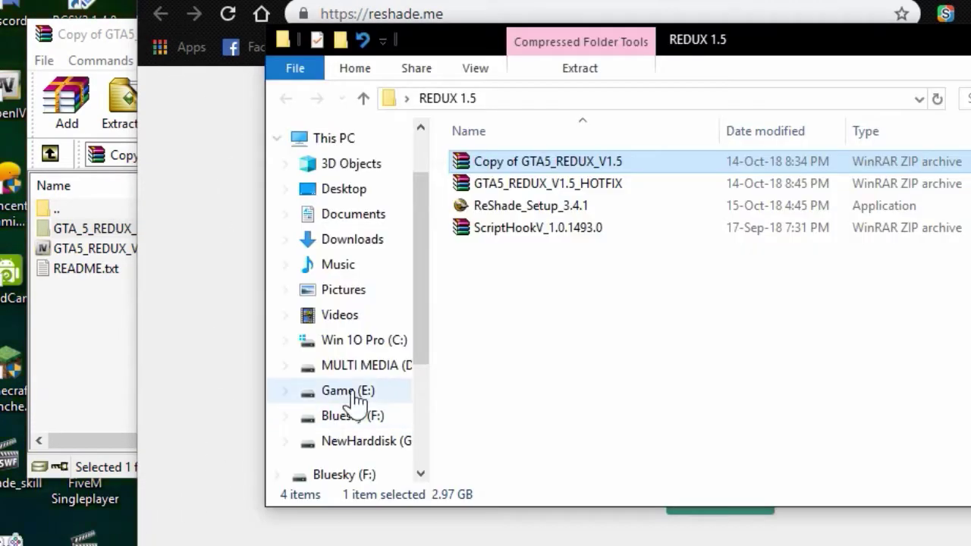
double_click(601, 207)
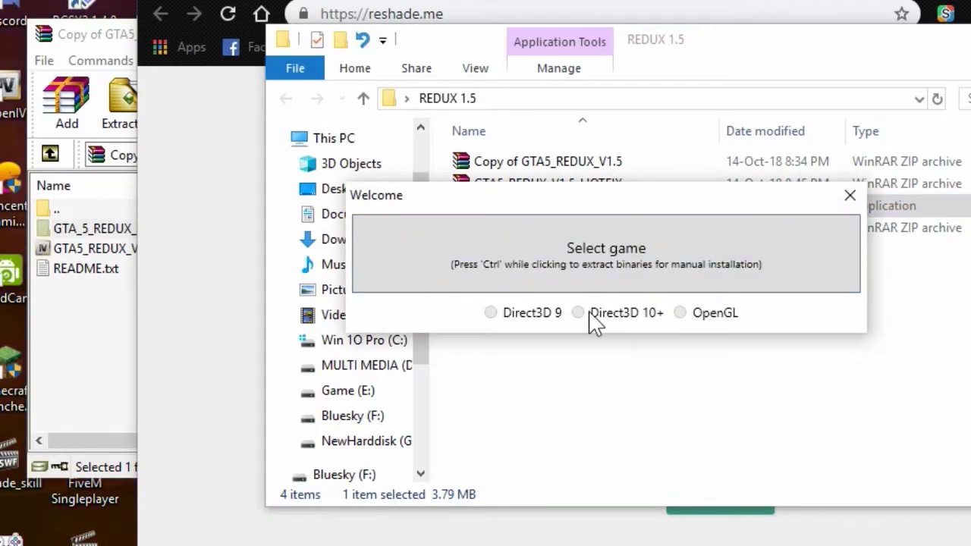
click(633, 243)
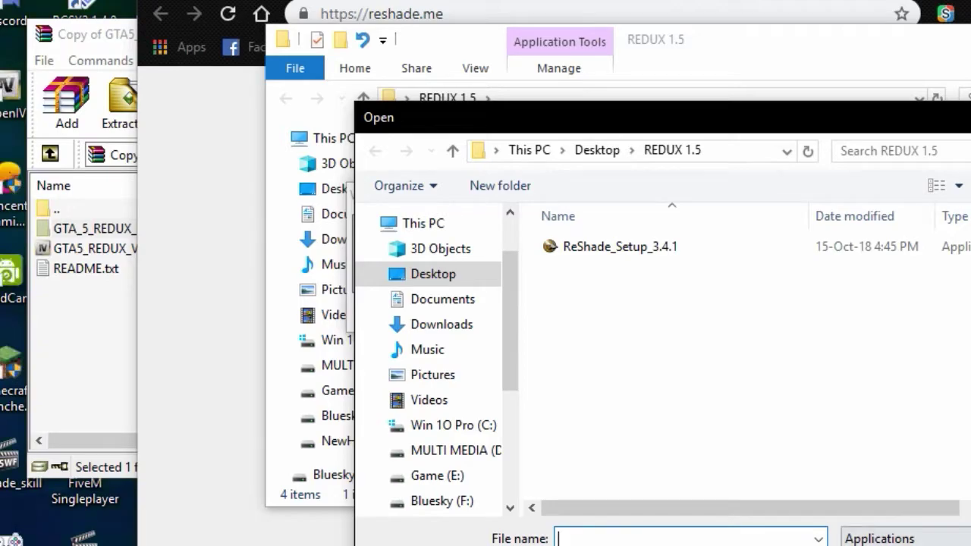
Step: Switch to Steam, copy the path of Grand Theft Auto V's local files folder, and return to the ReShade file dialog
key(alt+Tab)
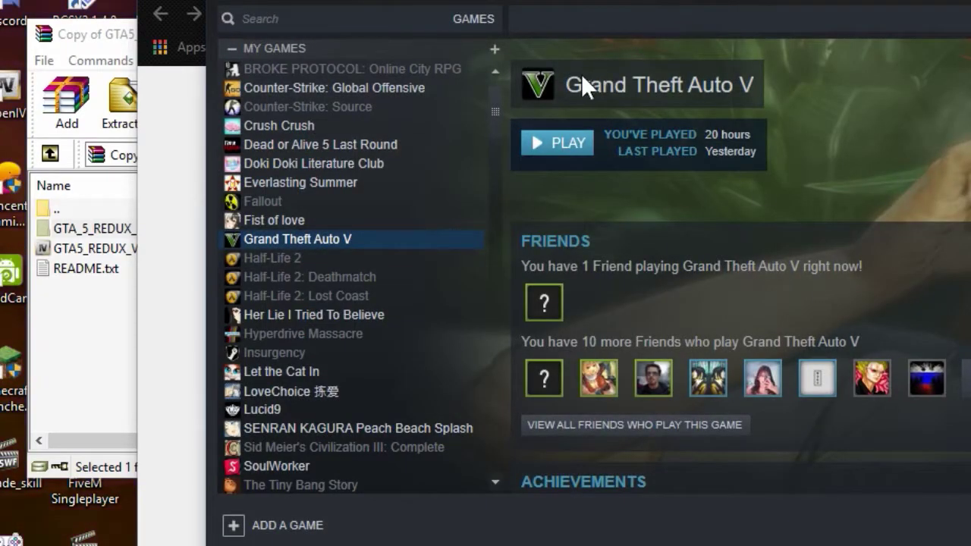
right_click(450, 236)
click(496, 217)
click(553, 14)
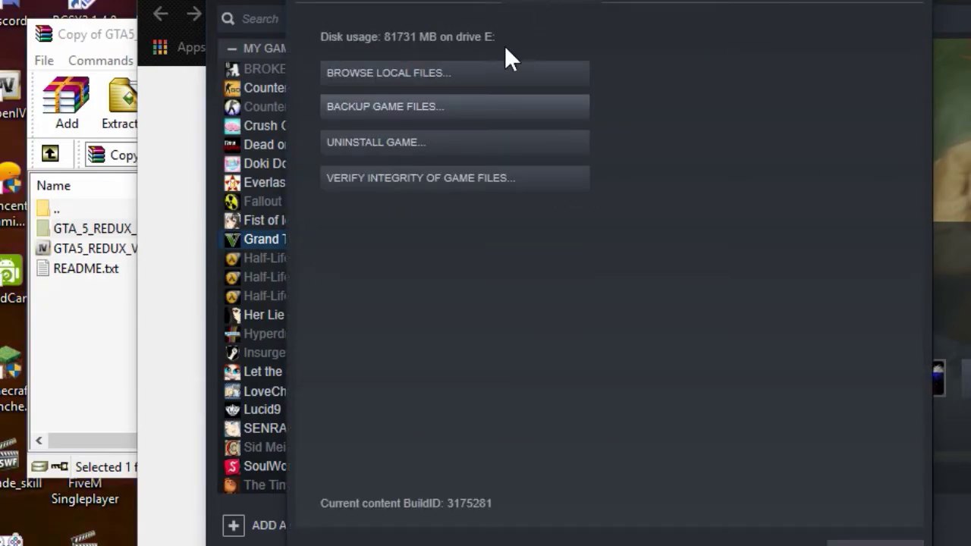
click(491, 70)
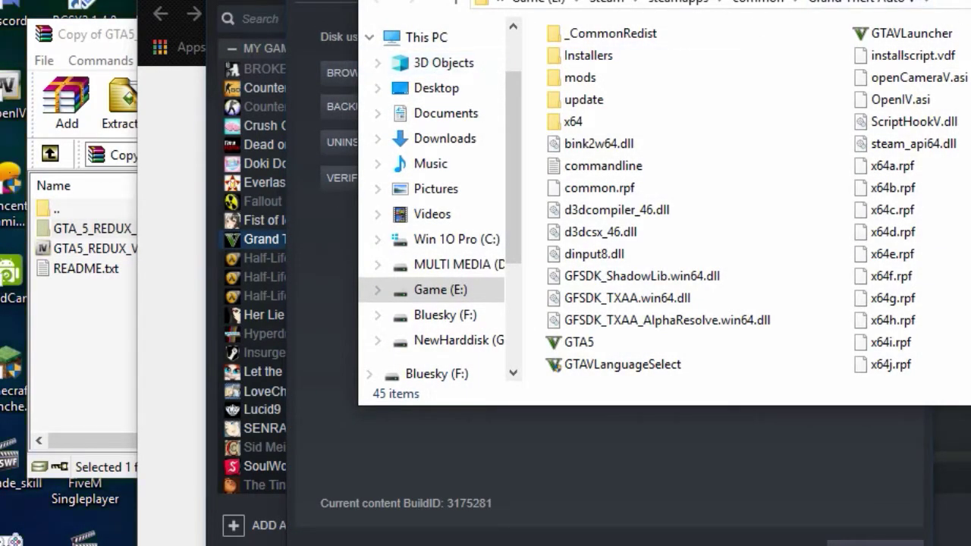
click(622, 2)
key(ctrl+c)
key(alt+F4)
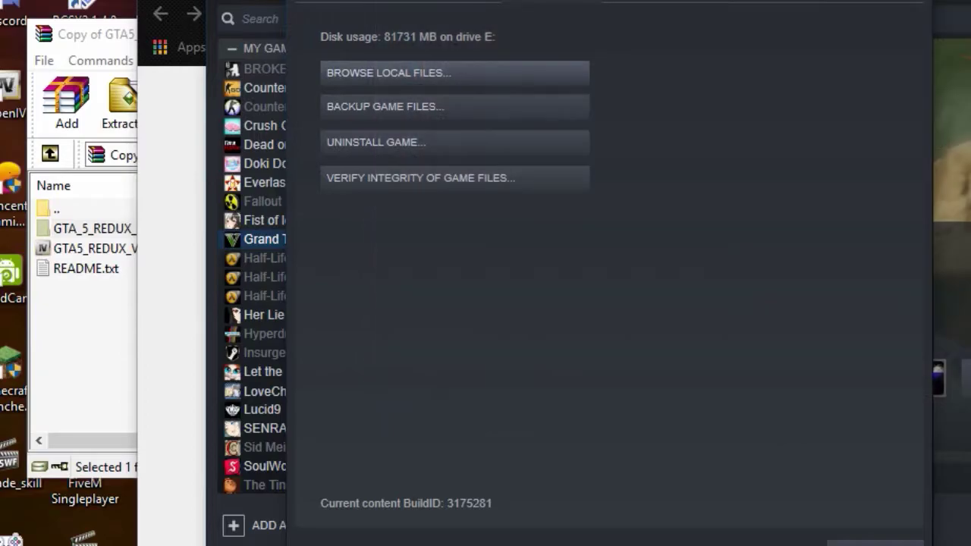
key(Escape)
key(alt+Tab)
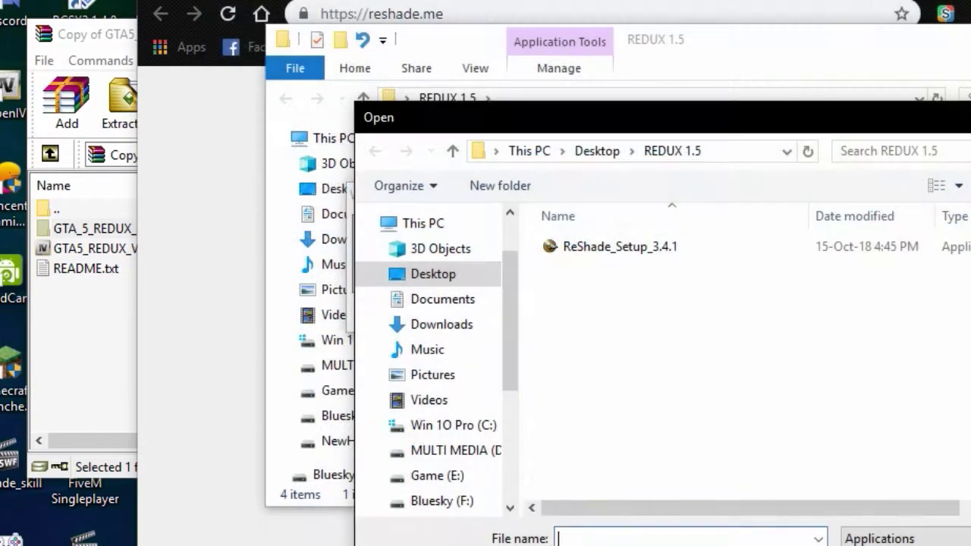
Step: Go to the copied Grand Theft Auto V path and choose GTA5 as the game for ReShade
click(738, 152)
key(ctrl+v)
key(Return)
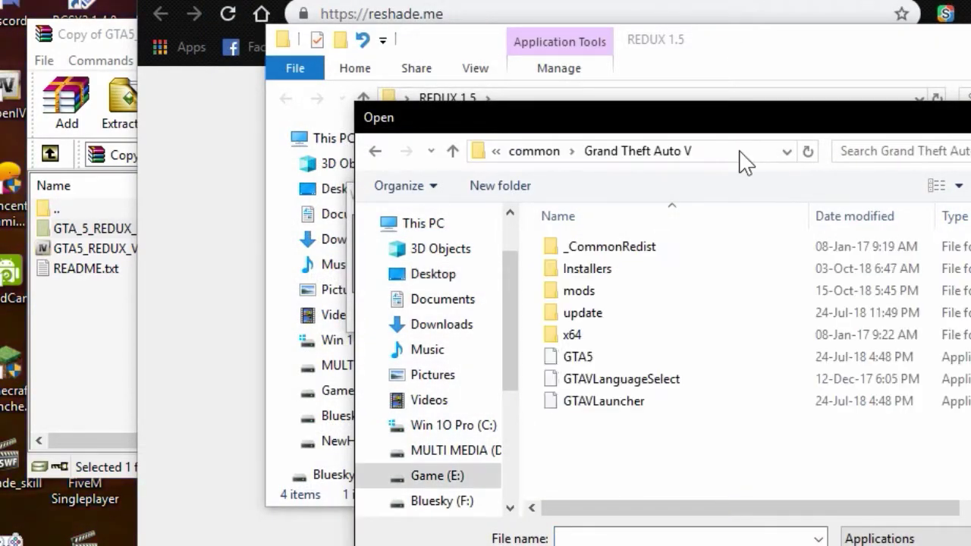
double_click(652, 356)
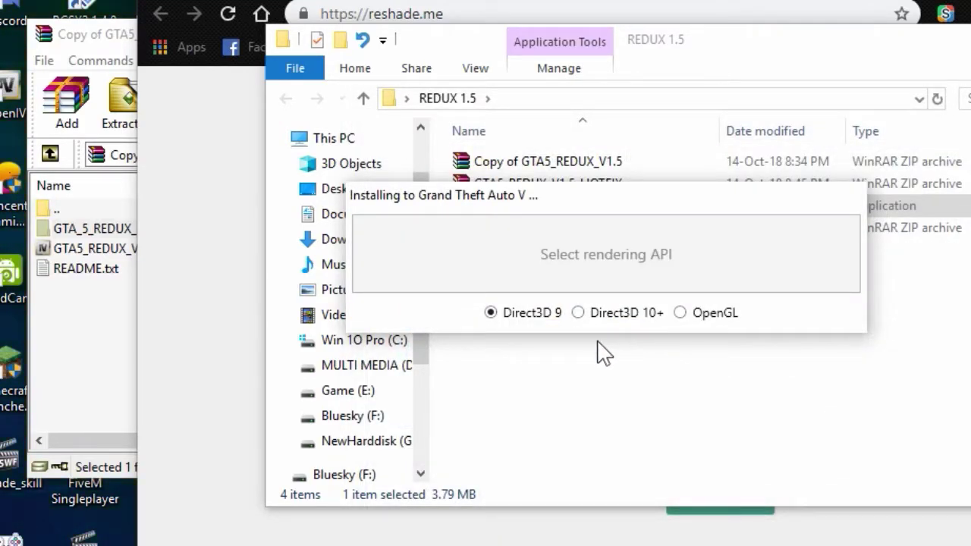
Step: Install ReShade with the Direct3D 10+ rendering API, downloading the standard effects and keeping all effect files ticked
click(591, 314)
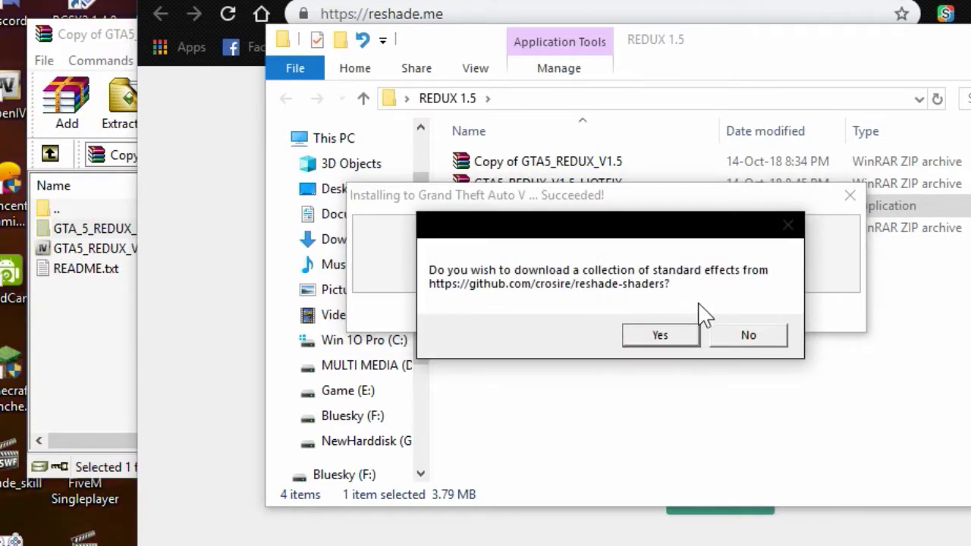
click(659, 335)
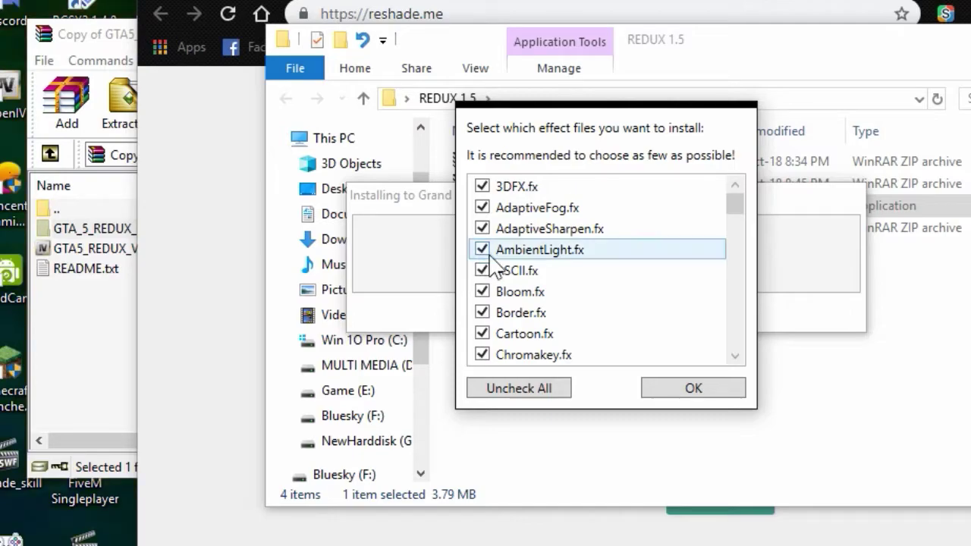
mouse_move(737, 206)
mouse_down()
mouse_move(733, 361)
mouse_move(736, 194)
mouse_up()
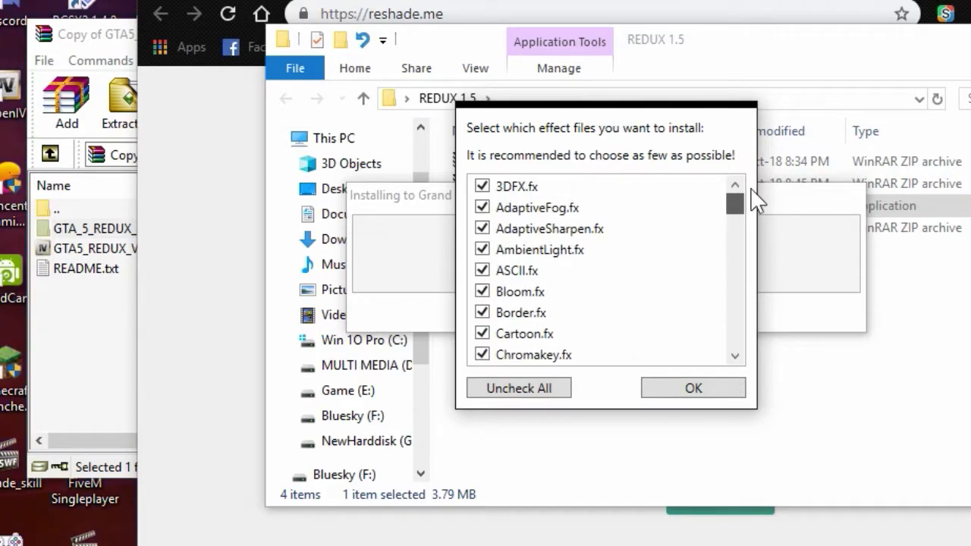
click(705, 388)
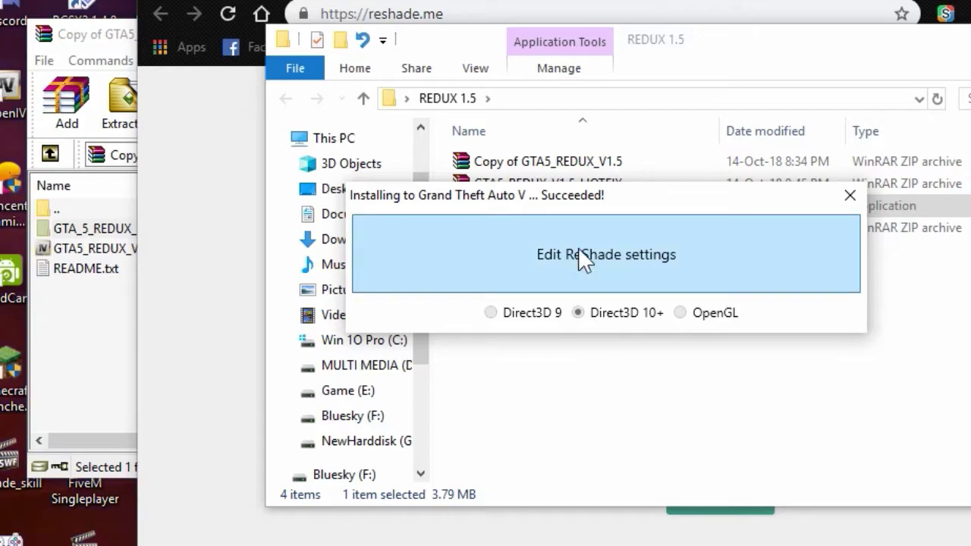
Step: Close the ReShade web page and review the guide's remaining ReShade instructions, including where to copy the Redux filters
click(537, 7)
key(ctrl+w)
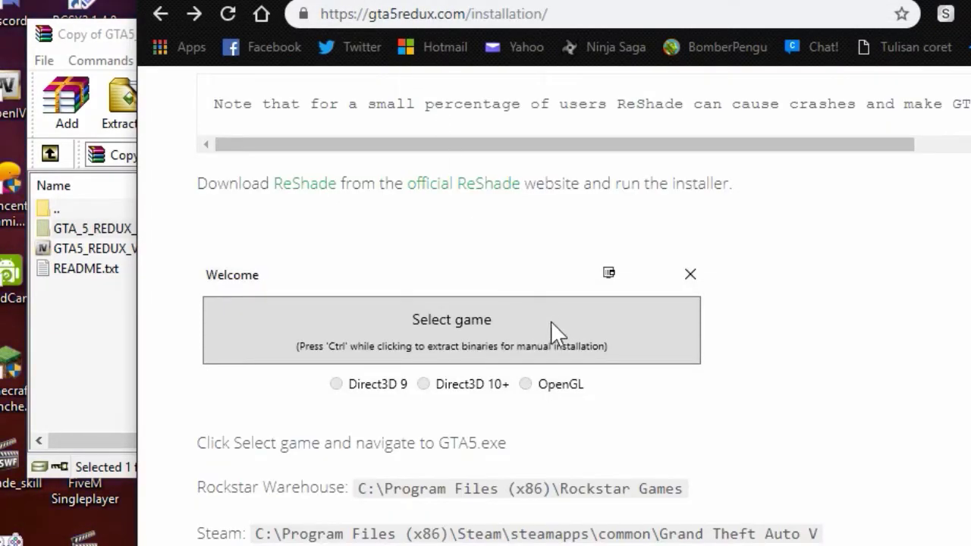
scroll(553, 326, down, 8)
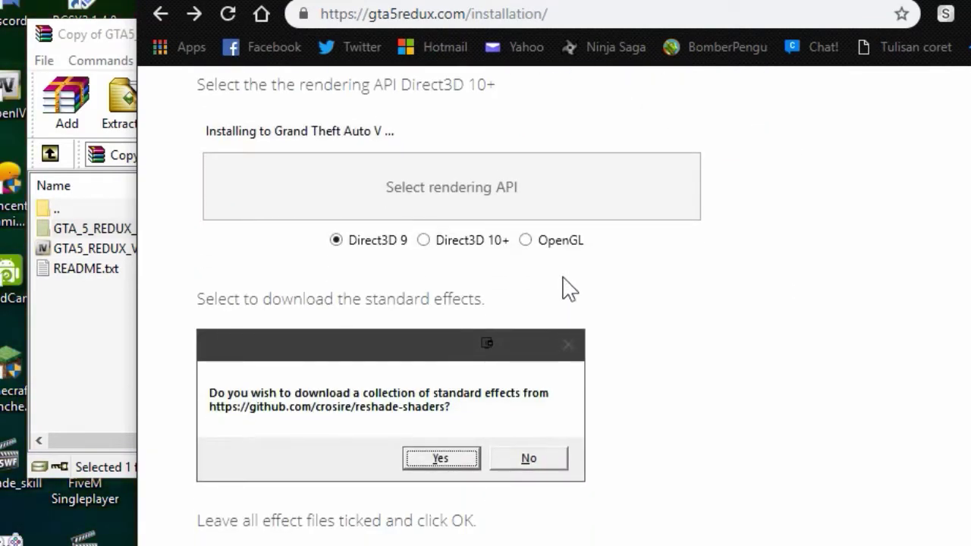
scroll(569, 285, down, 10)
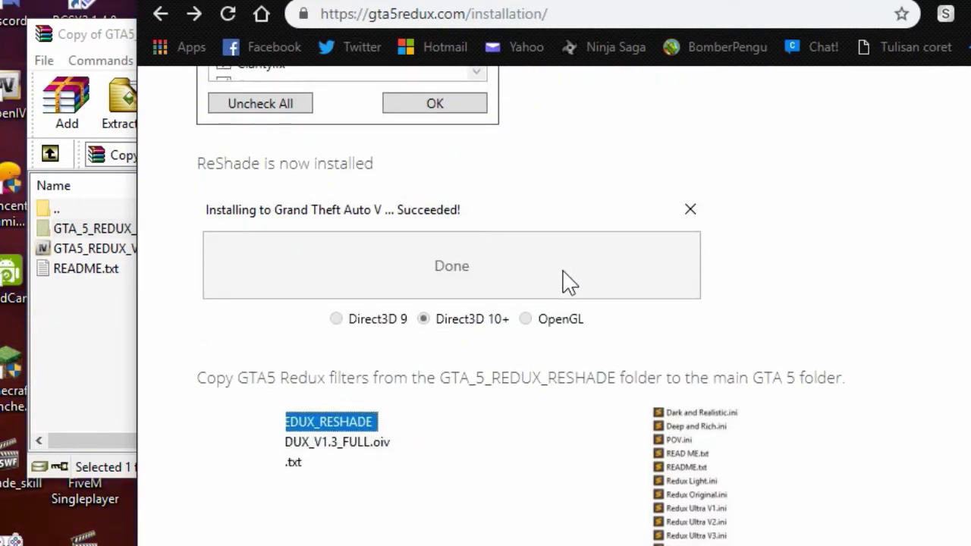
scroll(568, 282, down, 1)
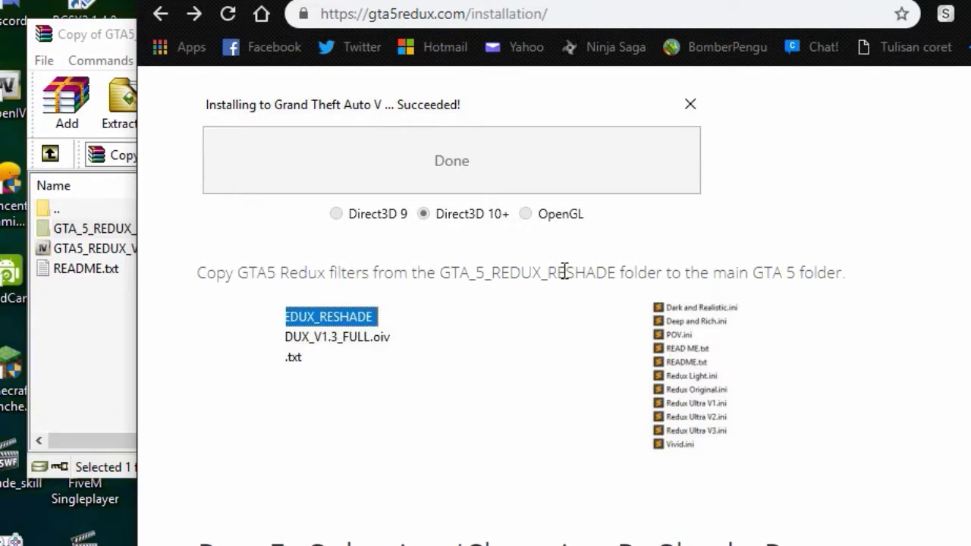
scroll(566, 277, down, 2)
scroll(569, 282, up, 2)
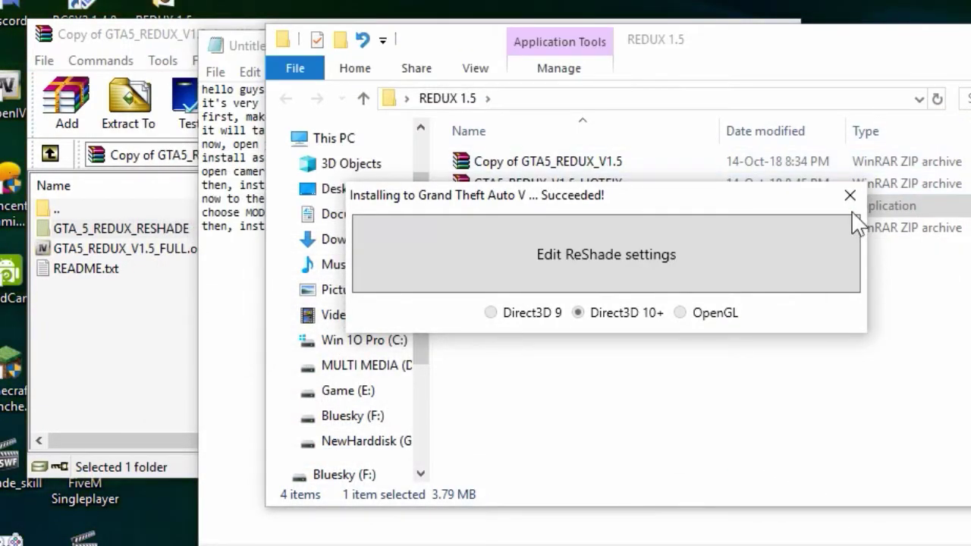
Step: Close the ReShade installer and add the line "last step, drag files redux reshade to the main folder." to the Notepad note
click(853, 207)
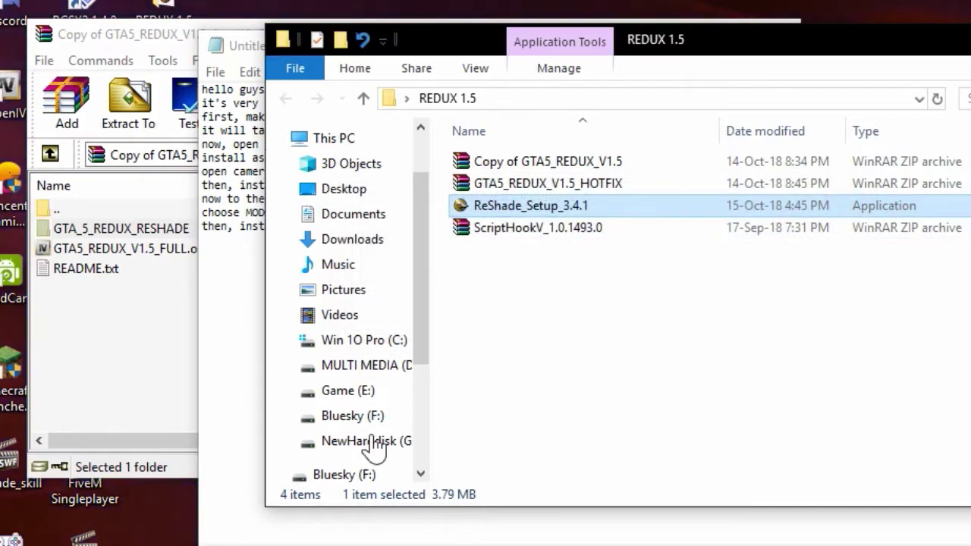
click(243, 347)
click(570, 288)
key(Return)
text(last step, )
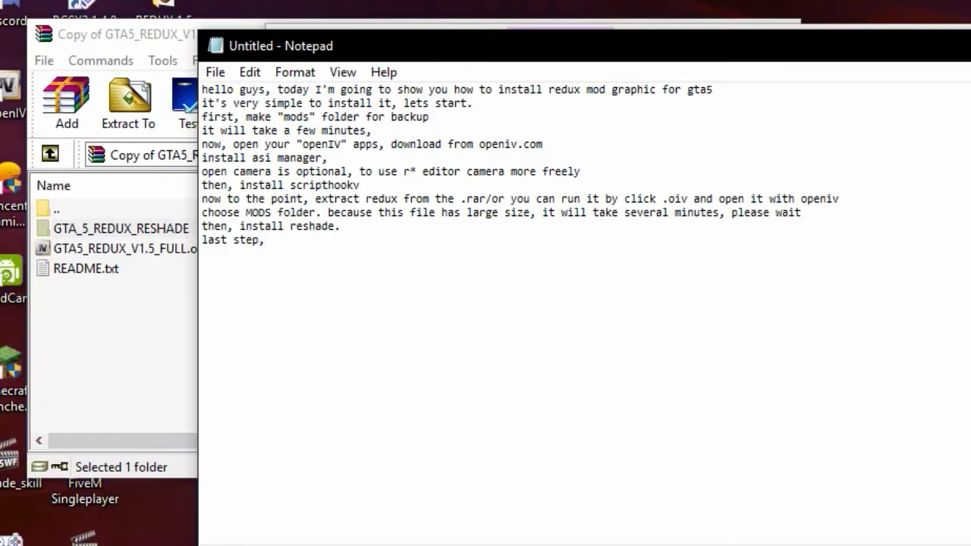
text(c)
key(BackSpace)
text(drag)
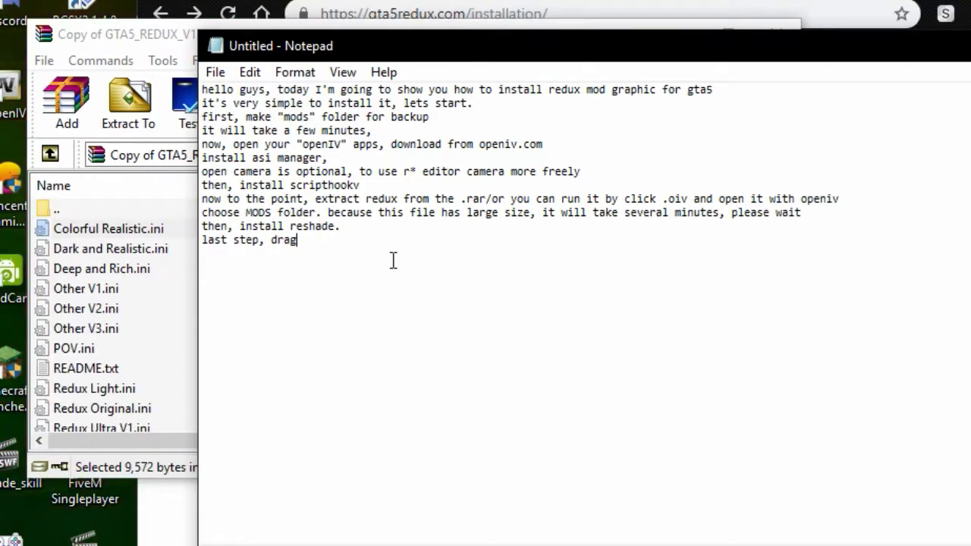
text( files redux reshade )
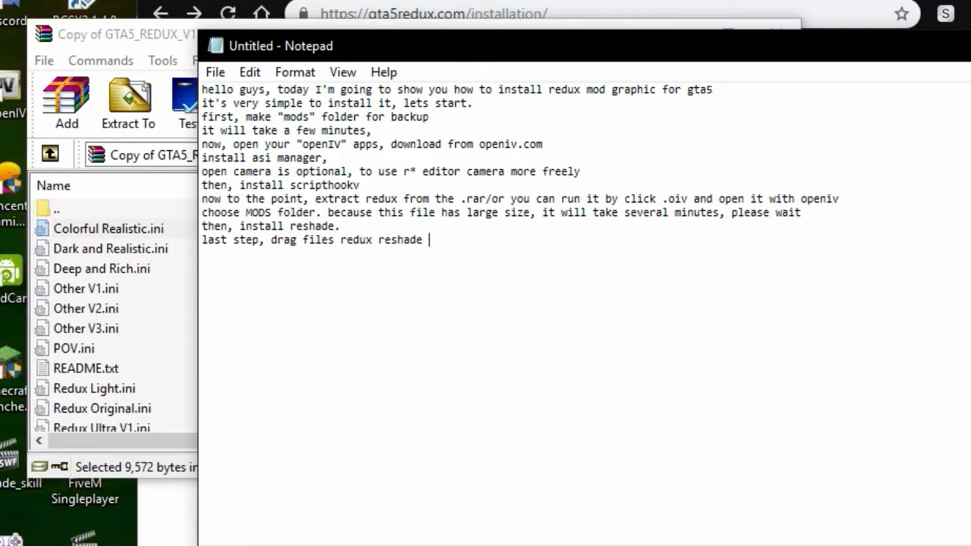
text(to the)
text(main folder.)
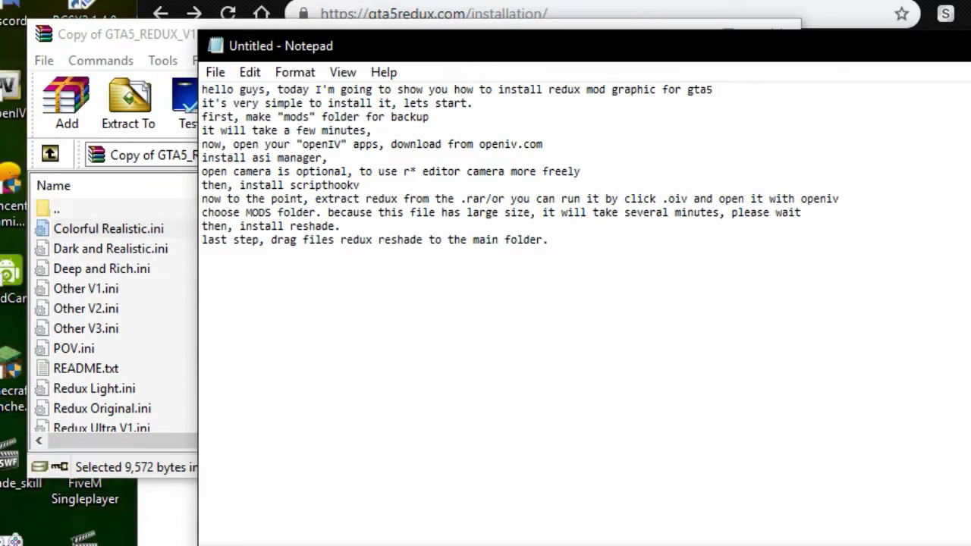
Step: Read README.txt from the archive's GTA_5_REDUX_RESHADE folder and close it
click(179, 232)
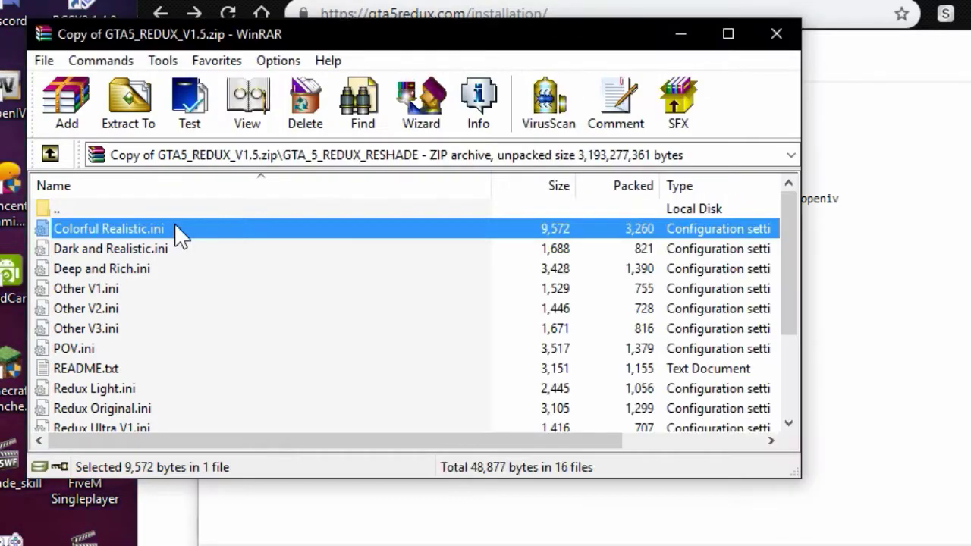
double_click(107, 365)
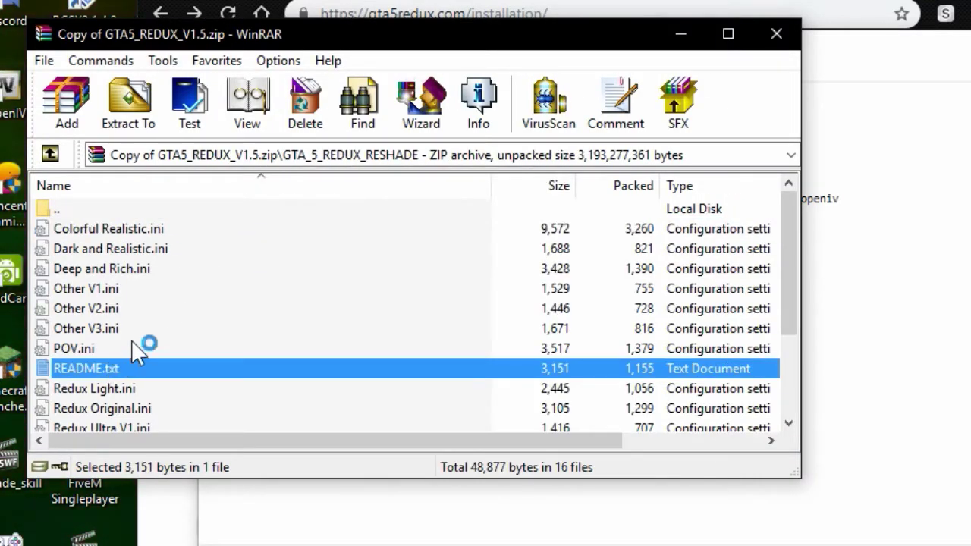
scroll(255, 261, down, 3)
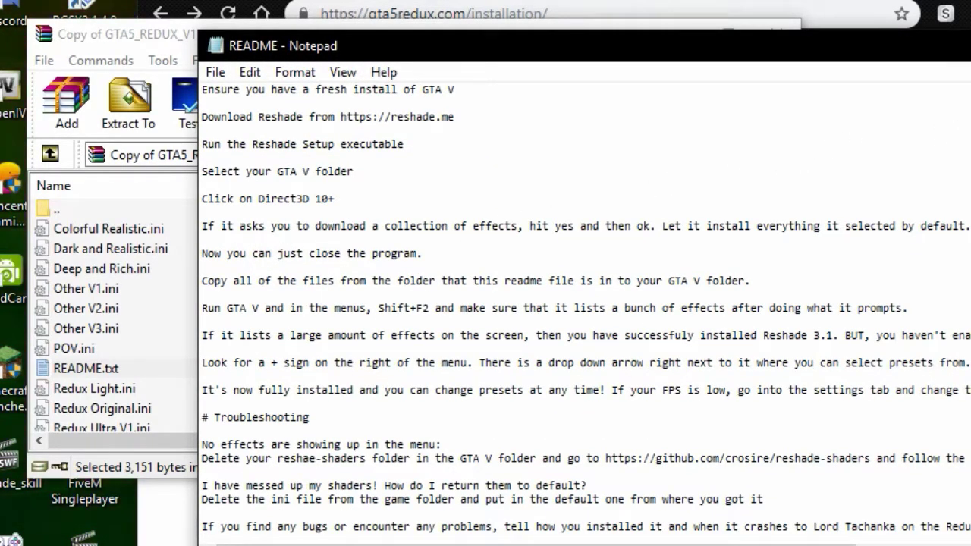
key(alt+F4)
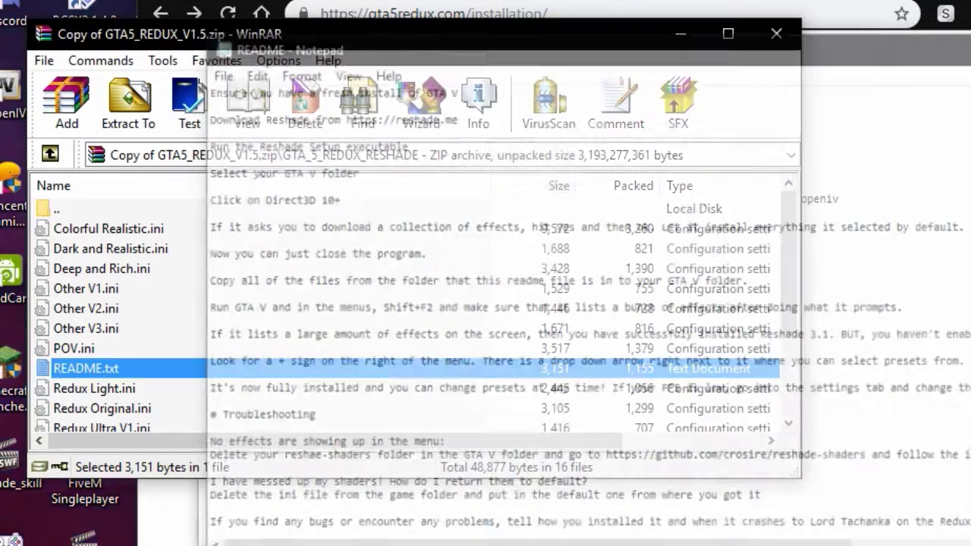
Step: Select all preset .ini files in the archive's GTA_5_REDUX_RESHADE folder, leaving out README.txt
click(266, 228)
scroll(252, 300, down, 4)
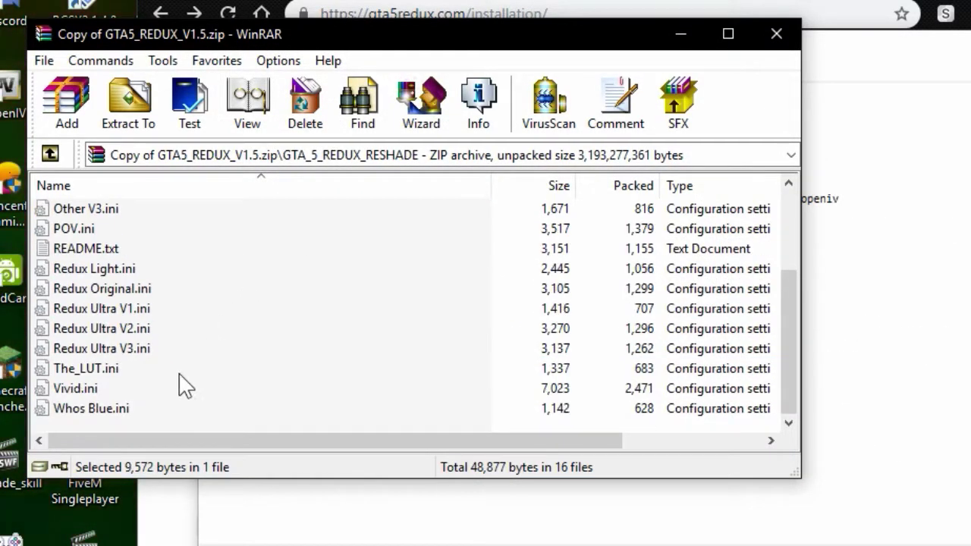
shift+click(149, 404)
ctrl+click(122, 249)
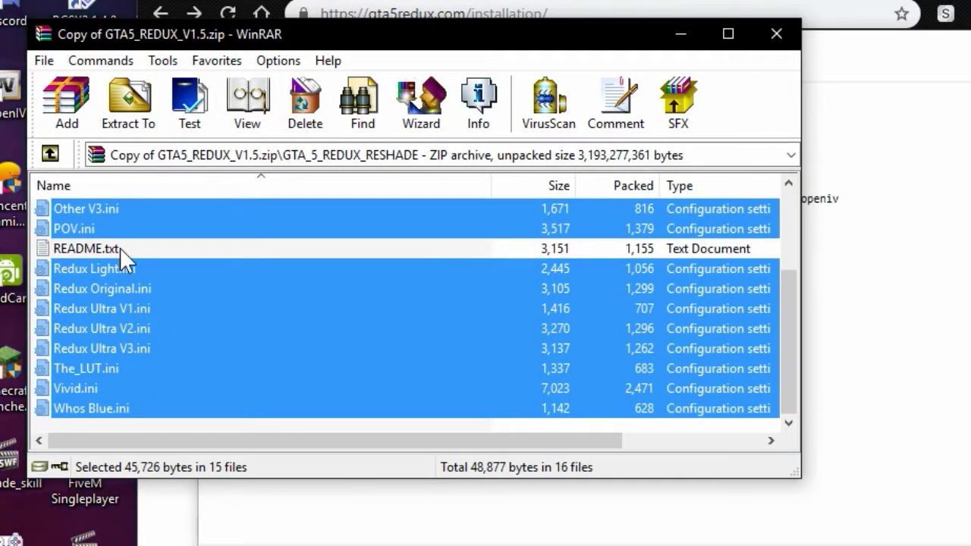
scroll(325, 362, up, 2)
scroll(325, 363, down, 2)
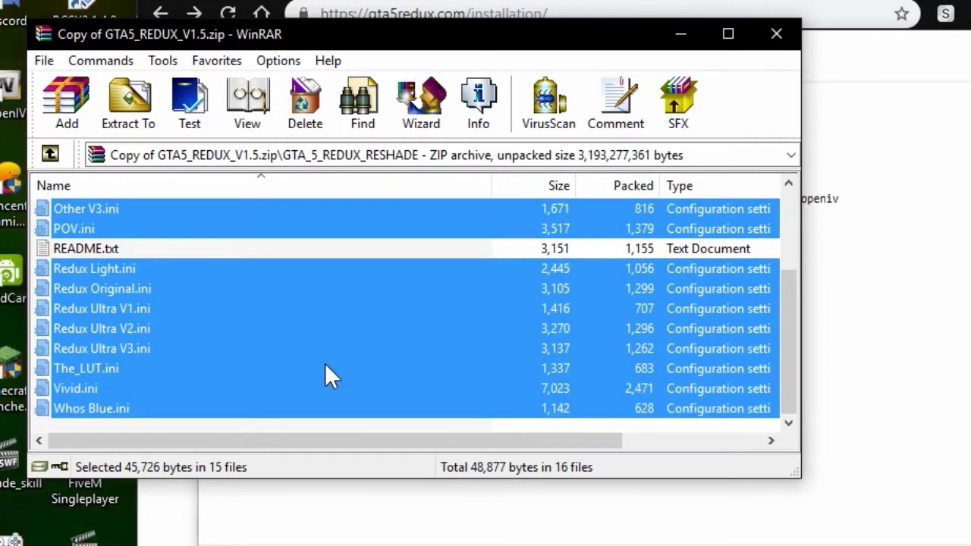
scroll(324, 363, up, 2)
key(alt+Tab)
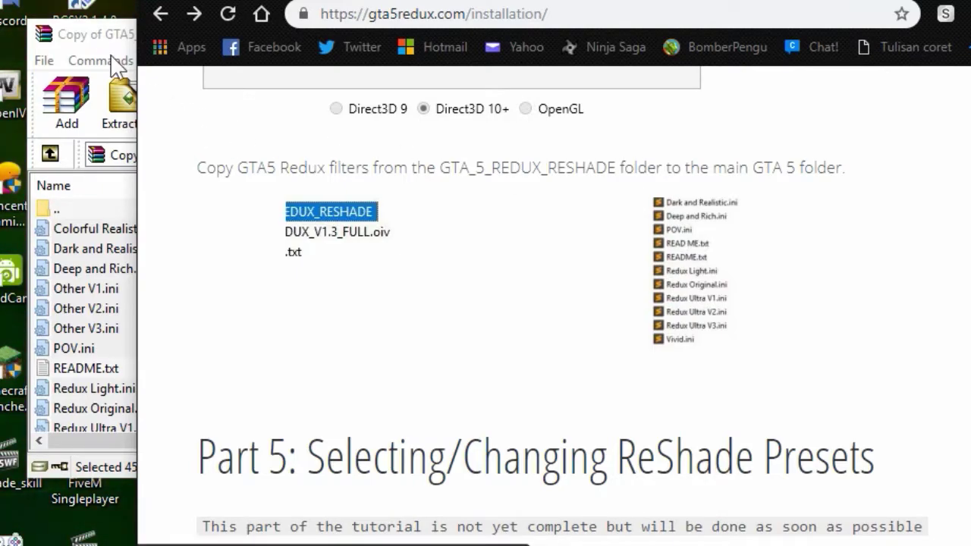
key(alt+Tab)
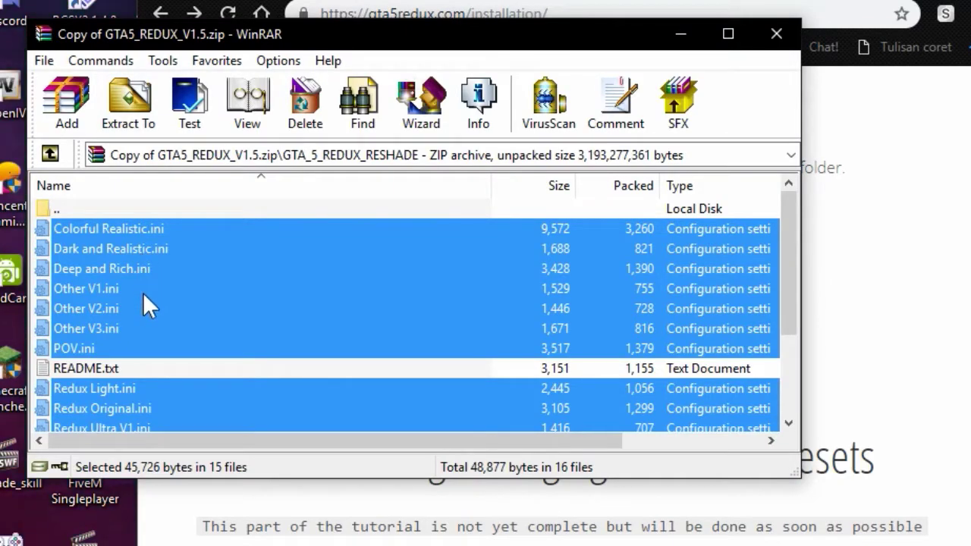
scroll(128, 363, down, 2)
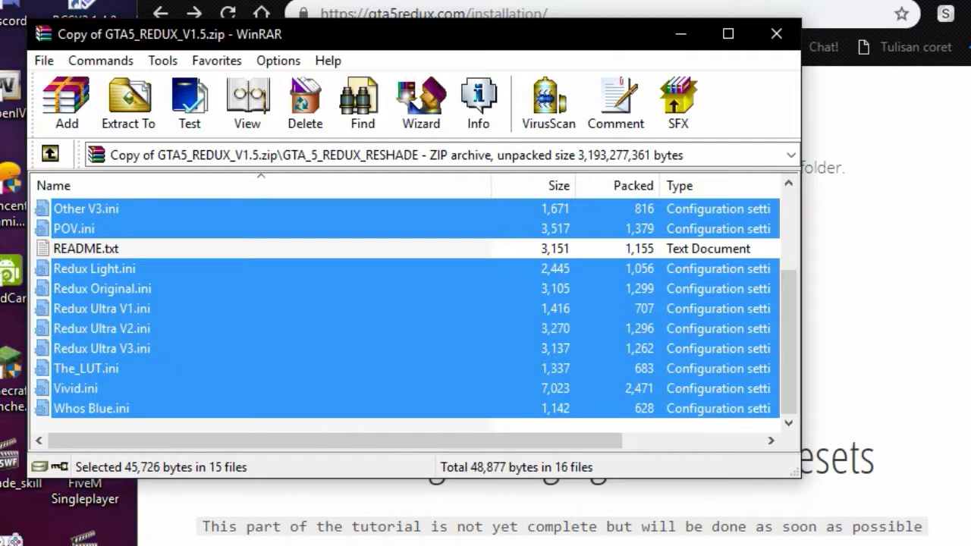
Step: Copy the selected presets from the archive into E:\Steam\steamapps\common\Grand Theft Auto V and close the archive
key(alt+Tab)
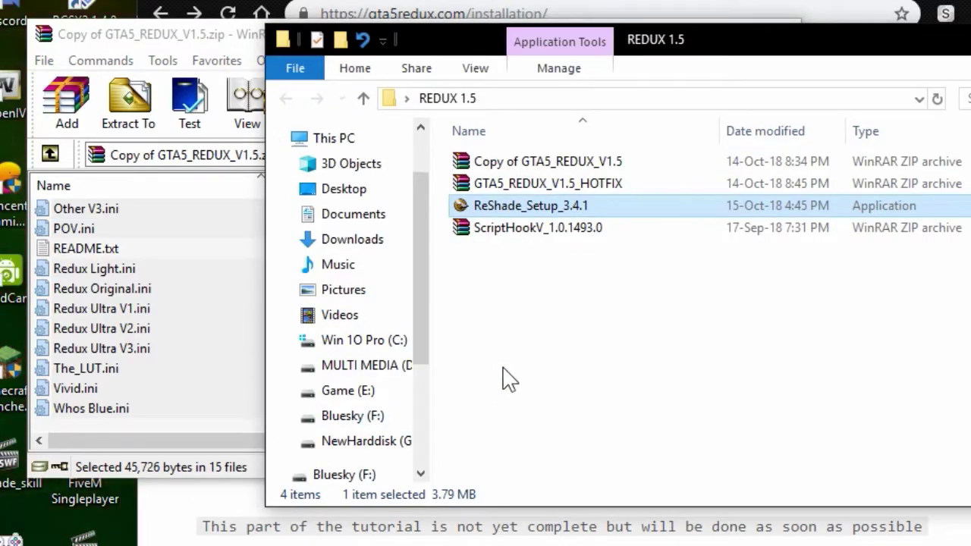
mouse_move(90, 545)
click(592, 107)
text(E:\Steam\steamapps\common\Grand Theft Auto V)
key(Return)
drag(85, 307, 872, 342)
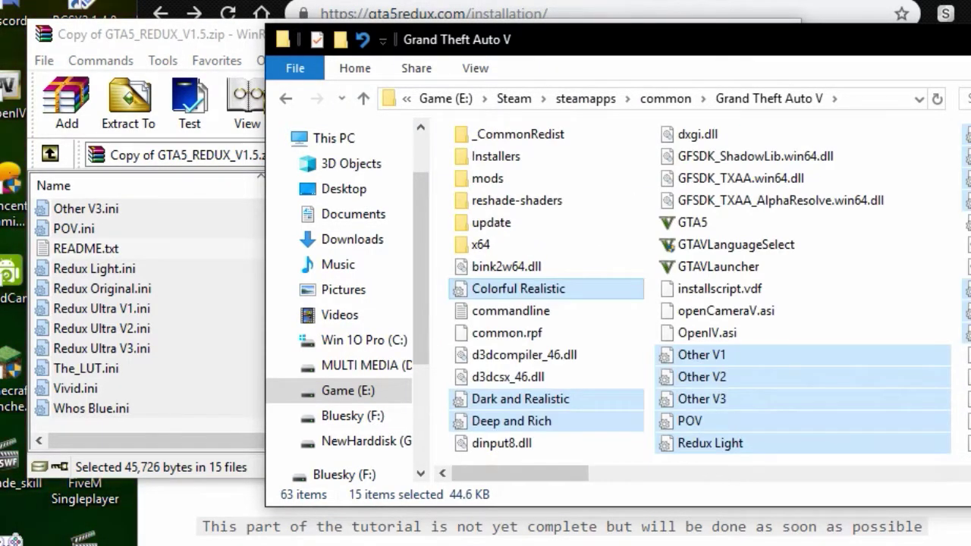
click(134, 436)
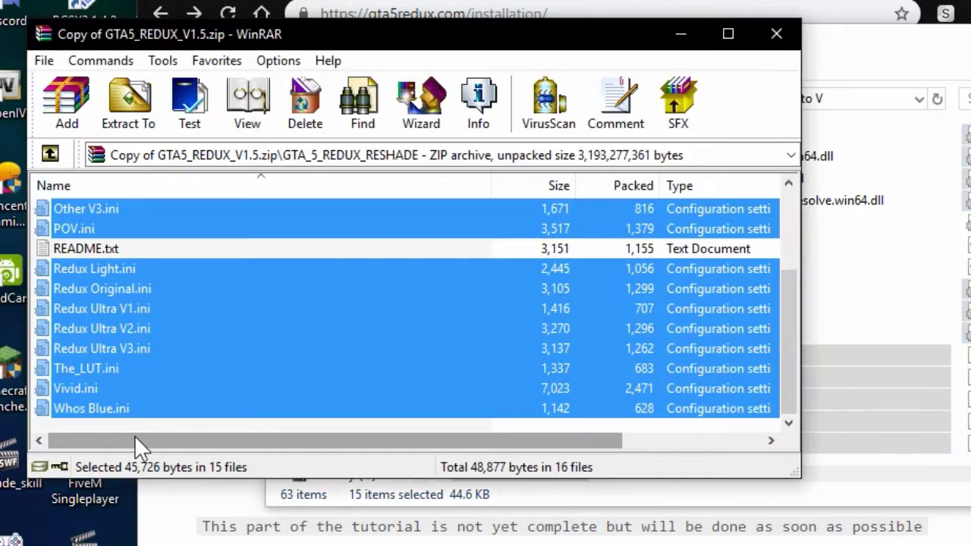
click(772, 33)
Step: Add the line "done, lets see how it work!" at the end of the Notepad note
key(alt+Tab)
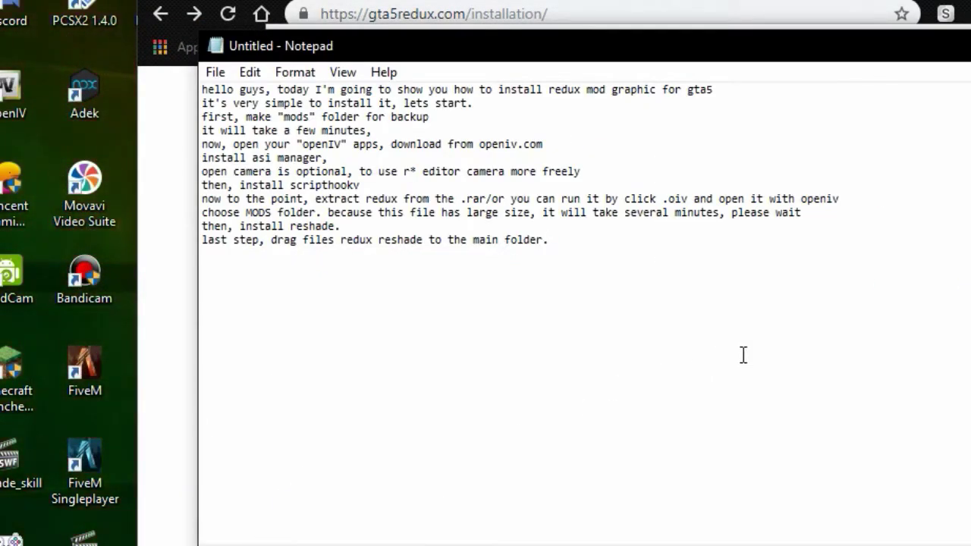
key(Return)
text(done,)
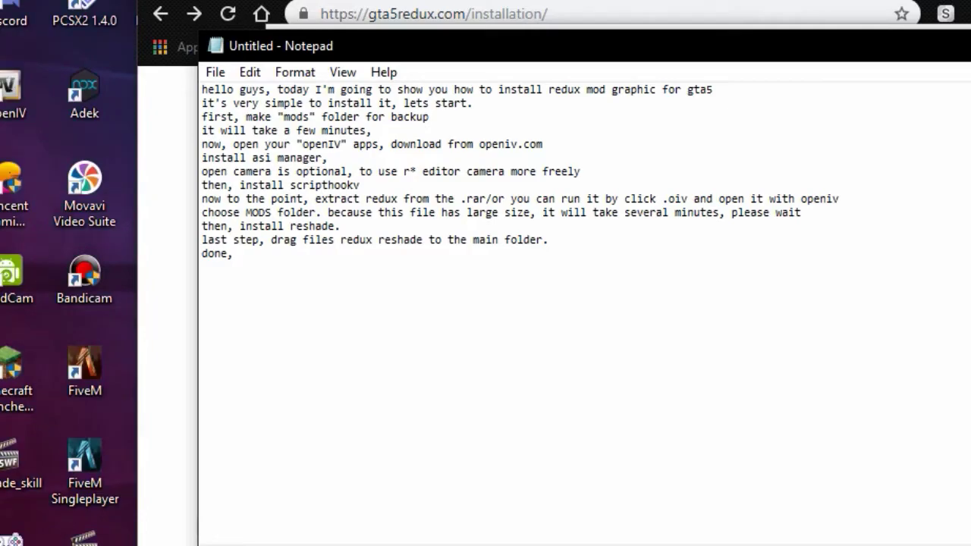
text(let)
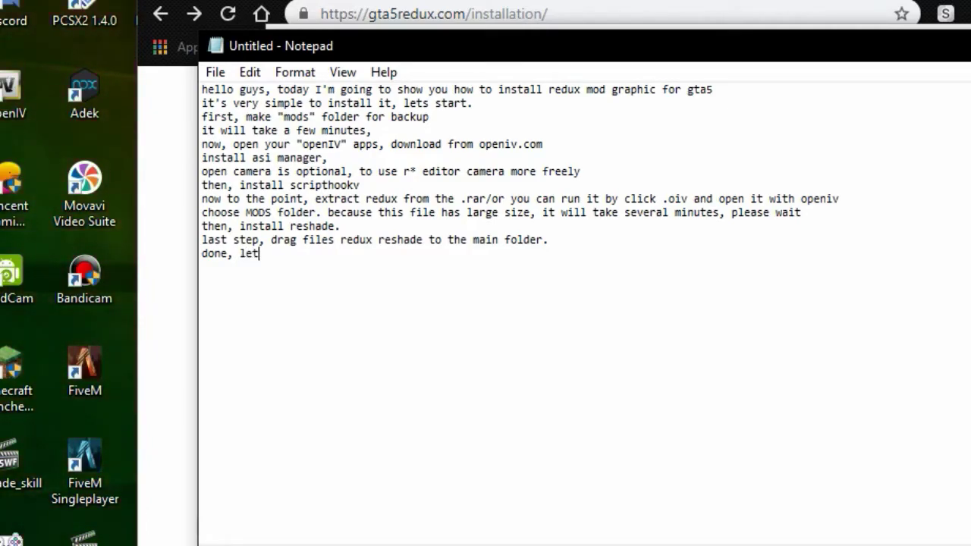
text(s see how it work)
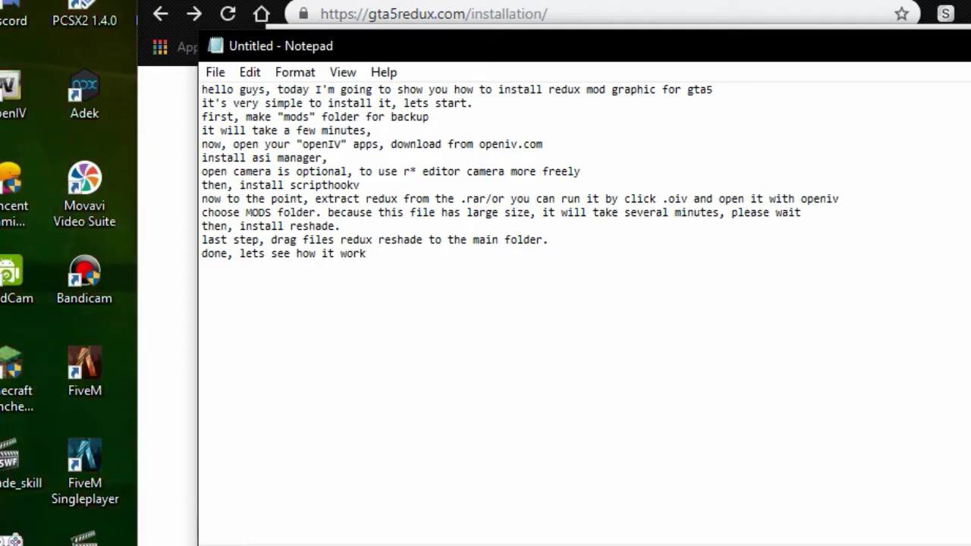
text(!)
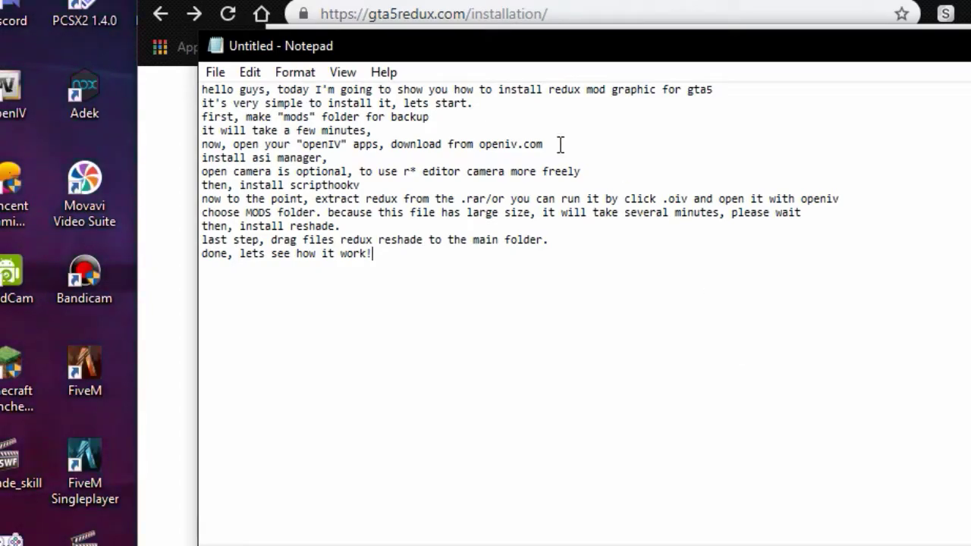
Step: Review the installation guide's sections on changing ReShade presets and uninstalling the mod
click(308, 6)
scroll(534, 288, down, 10)
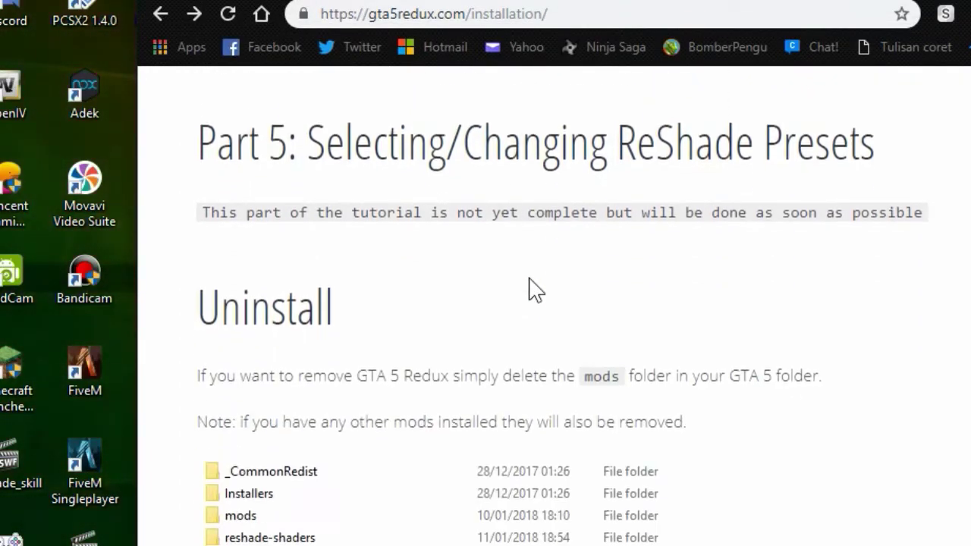
scroll(531, 287, up, 4)
scroll(552, 281, up, 1)
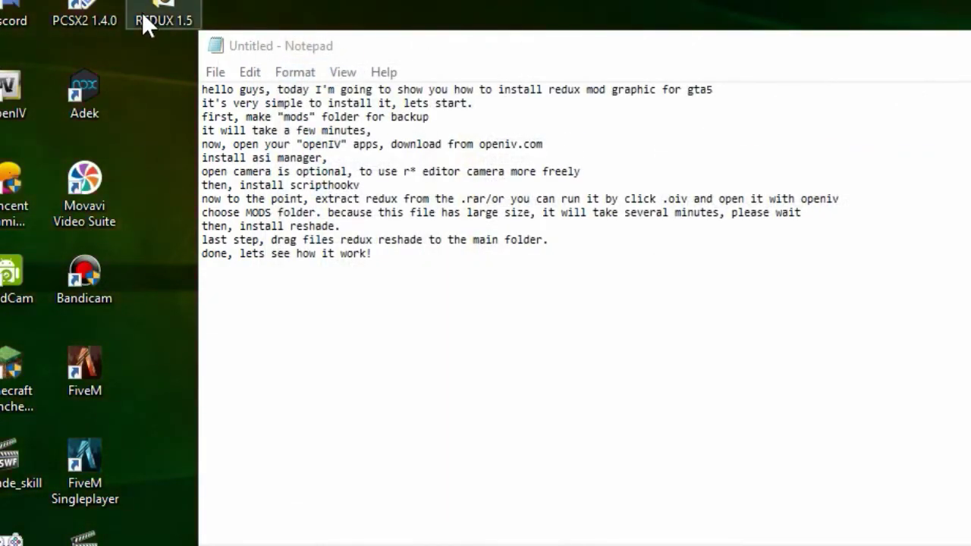
Step: Open the REDUX 1.5 folder from the desktop and check the contents of the Copy of GTA5_REDUX_V1.5 archive
double_click(144, 19)
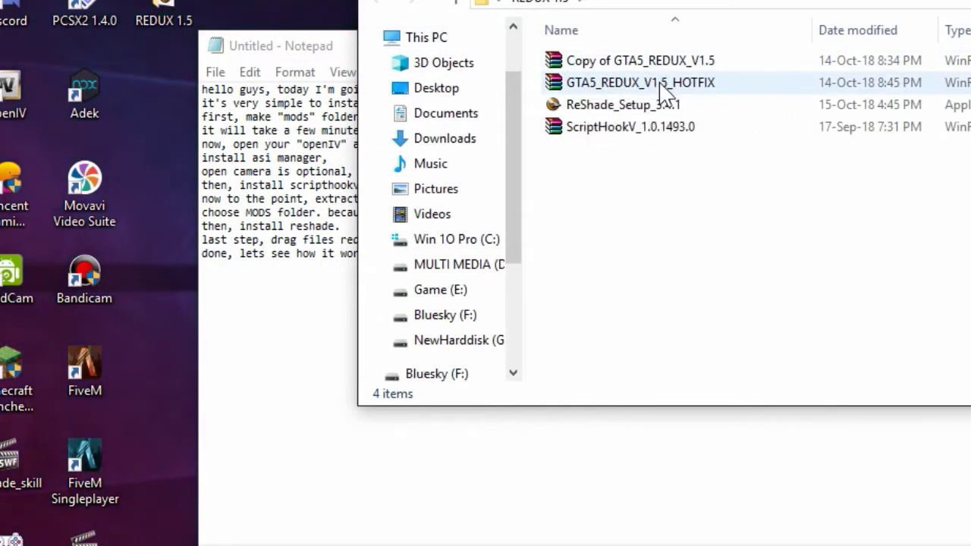
double_click(673, 66)
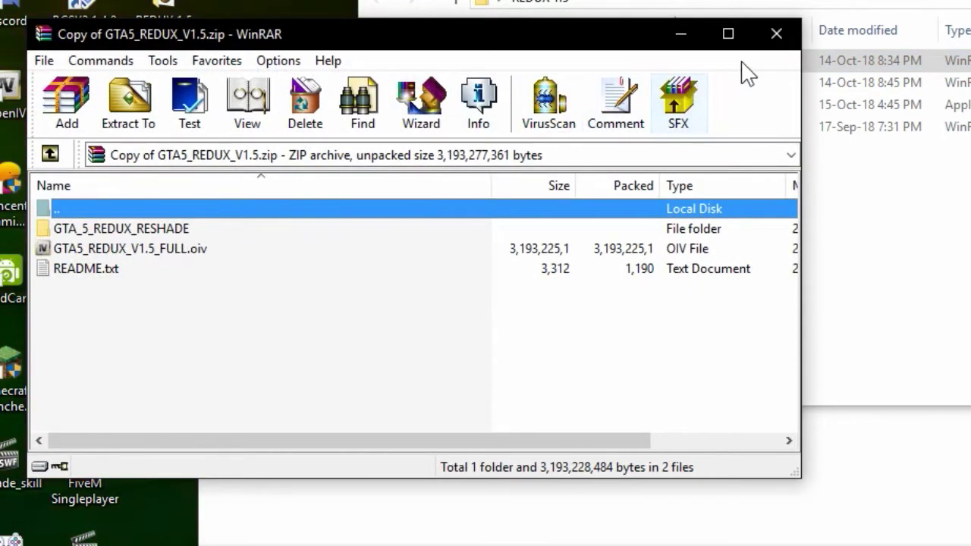
click(774, 34)
Step: Replace the note's last line with "nah I forget something, we still have 1.5 redux hotfix, the step is same as before."
key(alt+Tab)
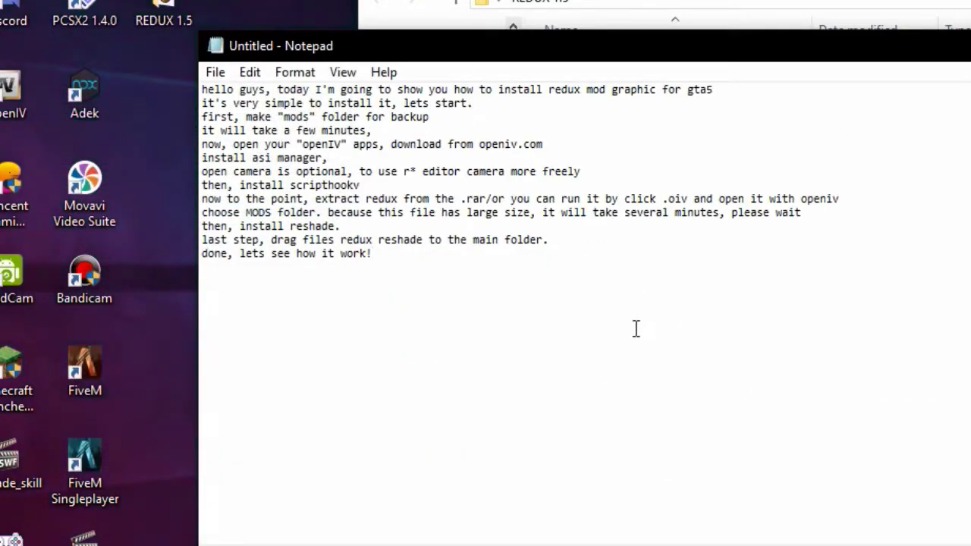
drag(396, 273, 206, 269)
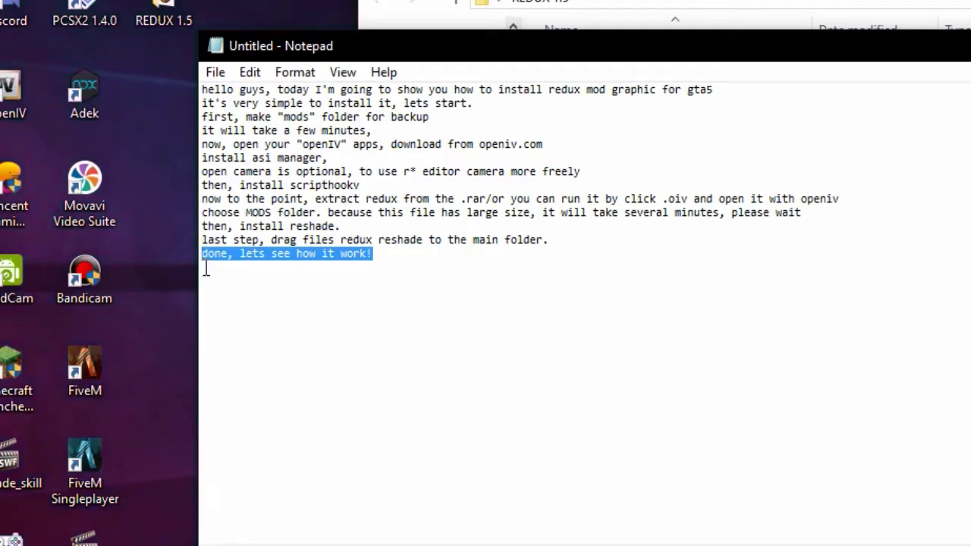
key(BackSpace)
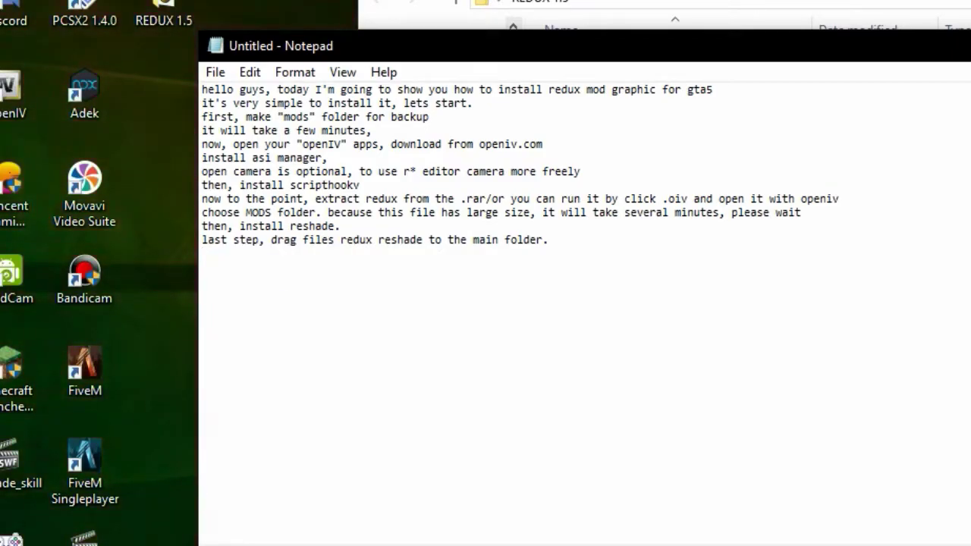
text(n)
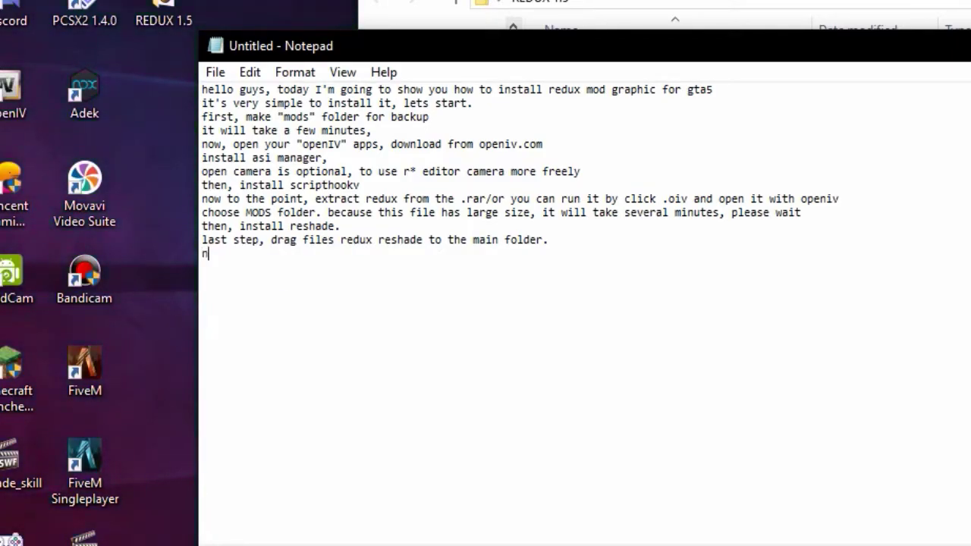
text(ah I forgot so)
key(BackSpace)
key(BackSpace)
key(BackSpace)
key(BackSpace)
key(BackSpace)
text(et something, )
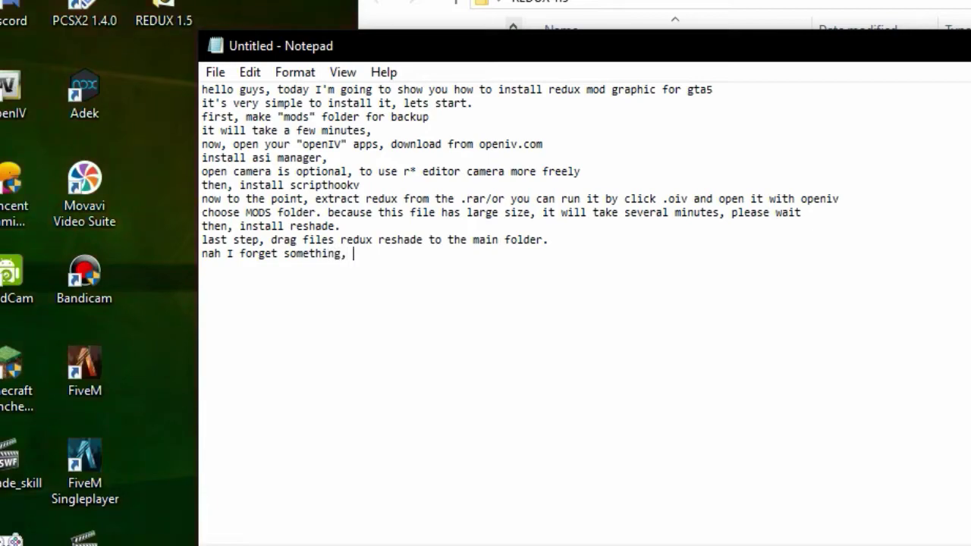
text(we still have )
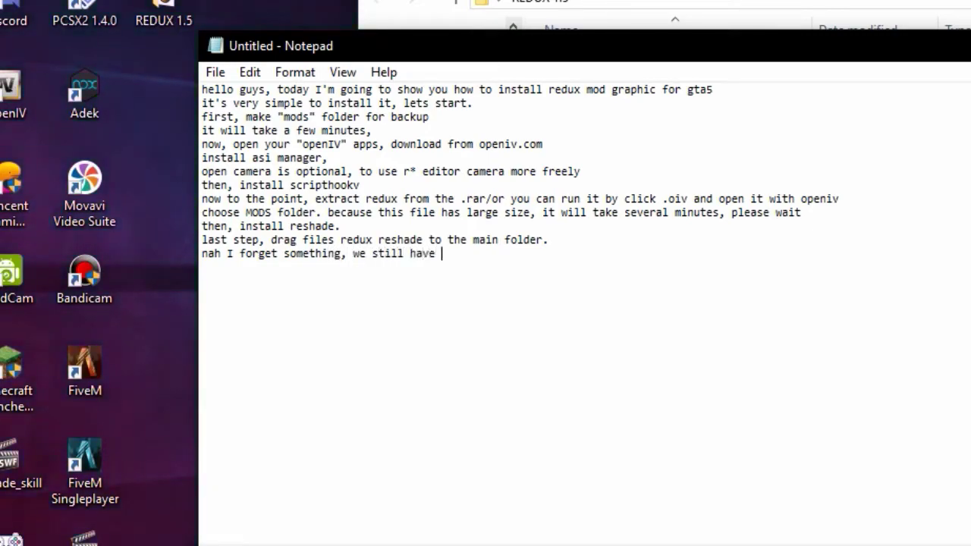
text(1.5 redu)
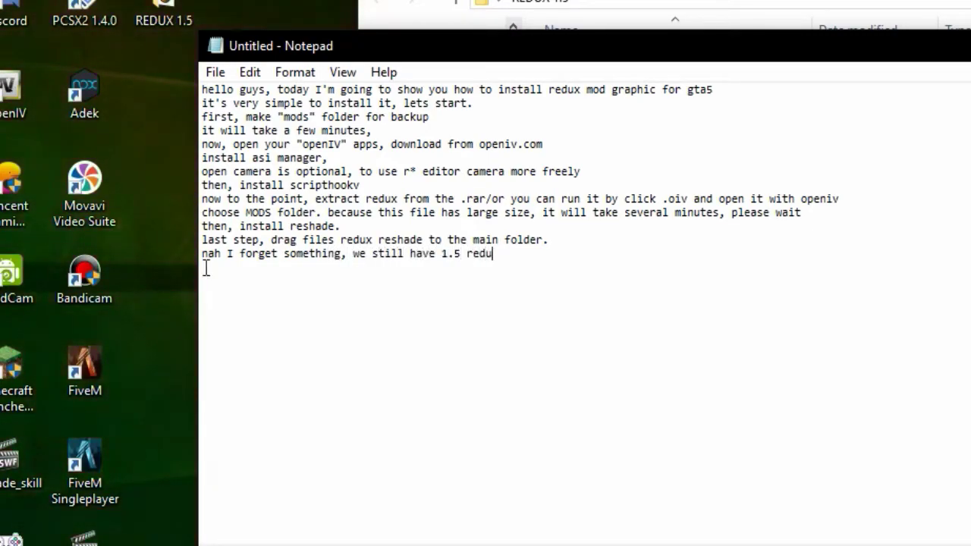
text(x hotfix, the st)
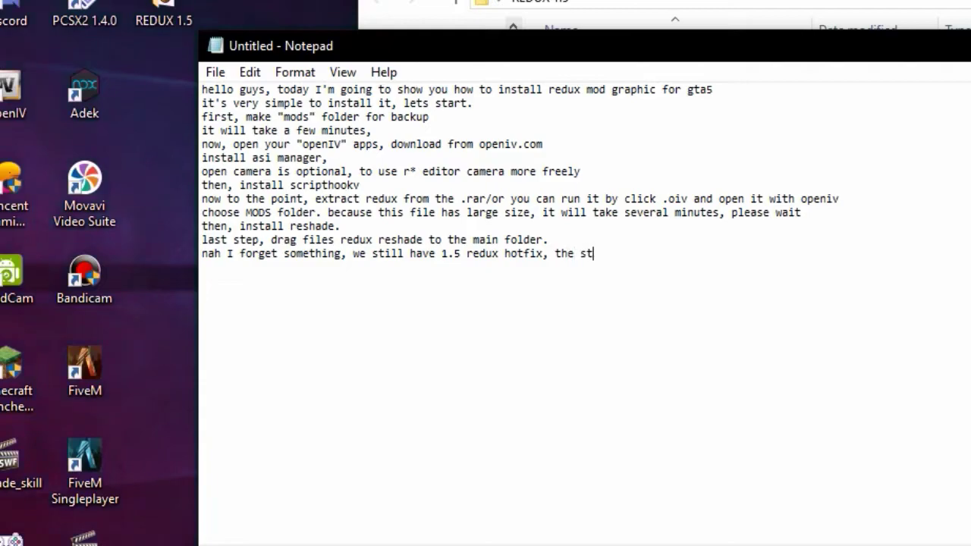
text(ep is same )
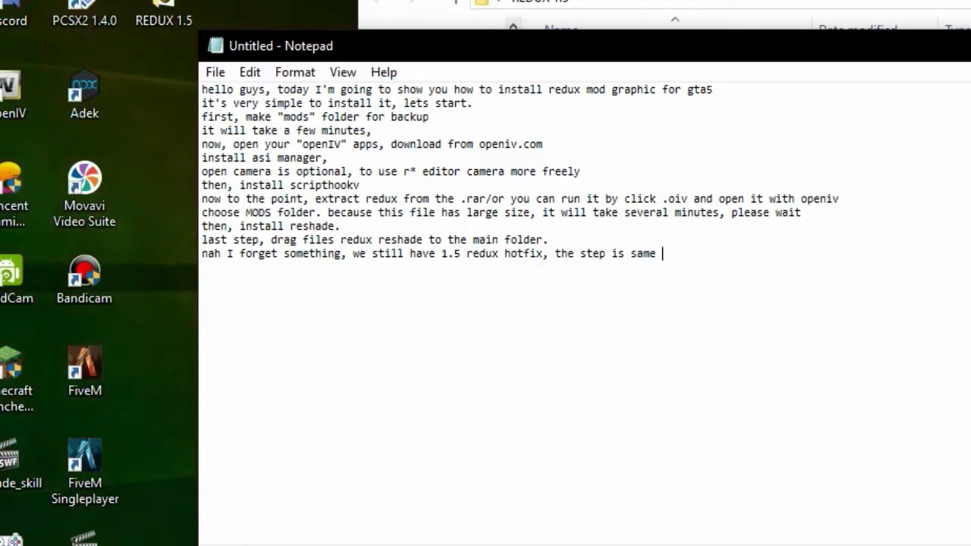
text(as before.)
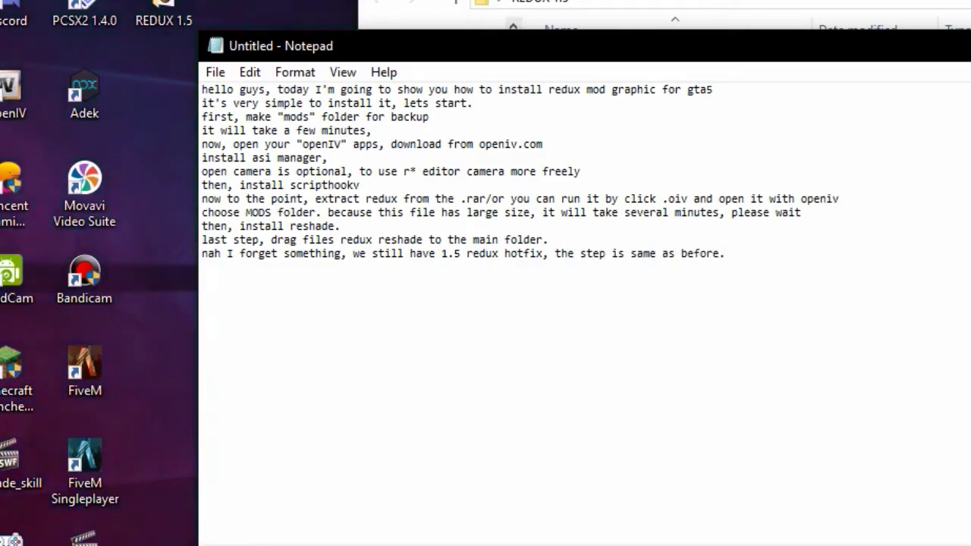
Step: Install GTA5_REDUX_V1.5_HOTFIX.oiv from the hotfix archive into the "mods" folder and close the package installer
click(588, 6)
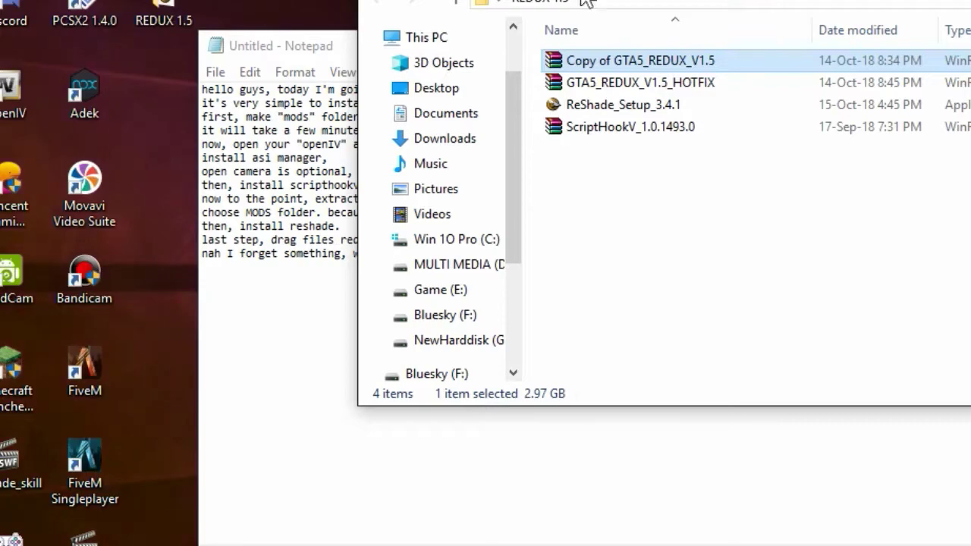
double_click(628, 88)
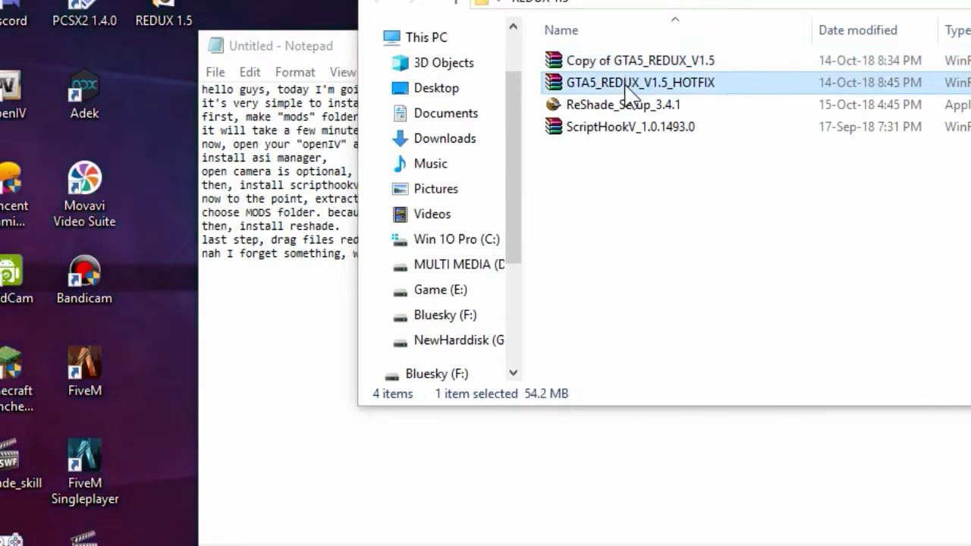
double_click(236, 248)
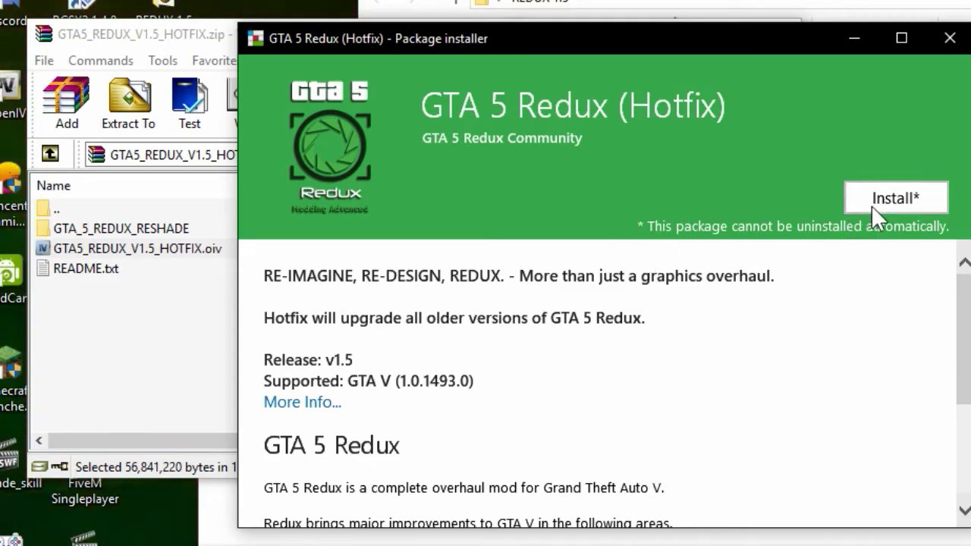
click(888, 197)
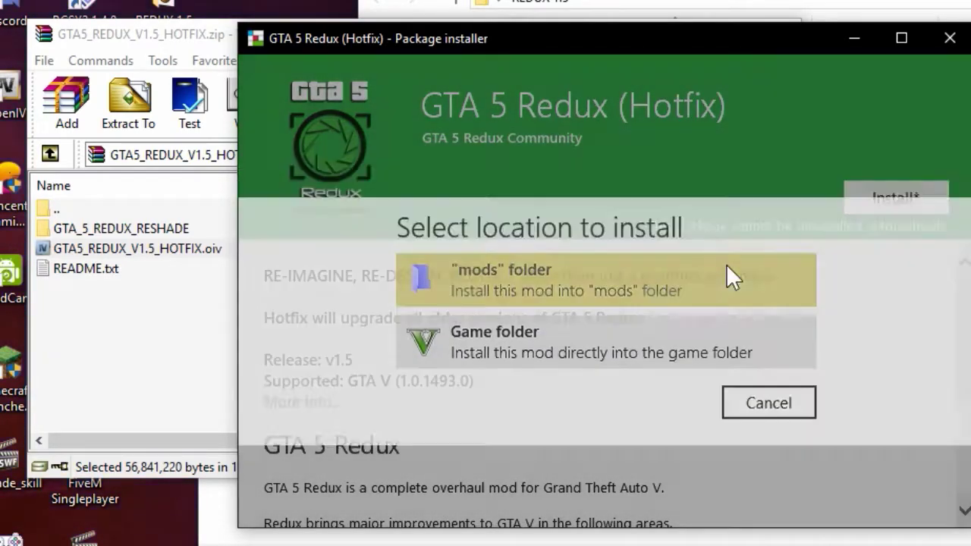
click(726, 274)
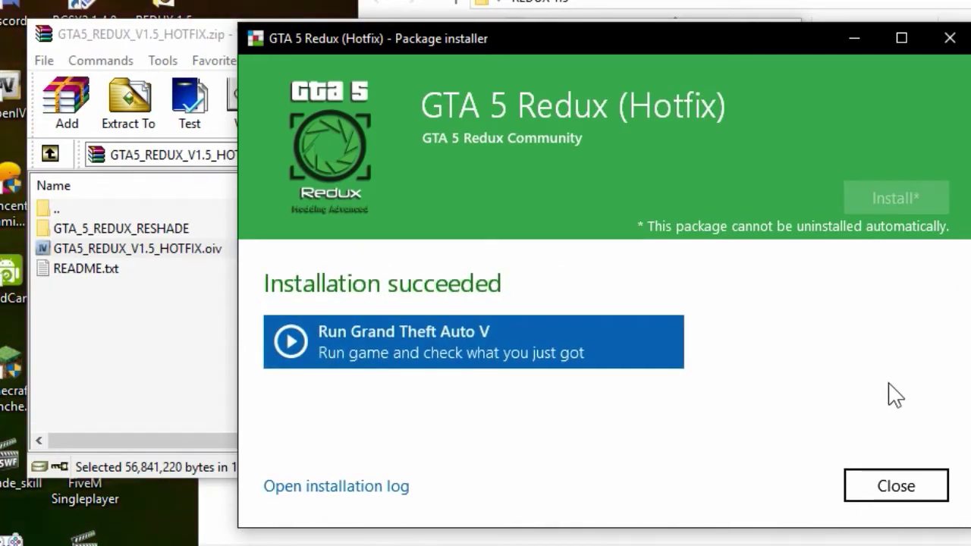
click(888, 493)
Step: Open the GTA_5_REDUX_RESHADE folder in the hotfix archive and select every .ini preset, leaving out README.txt
double_click(228, 229)
click(228, 233)
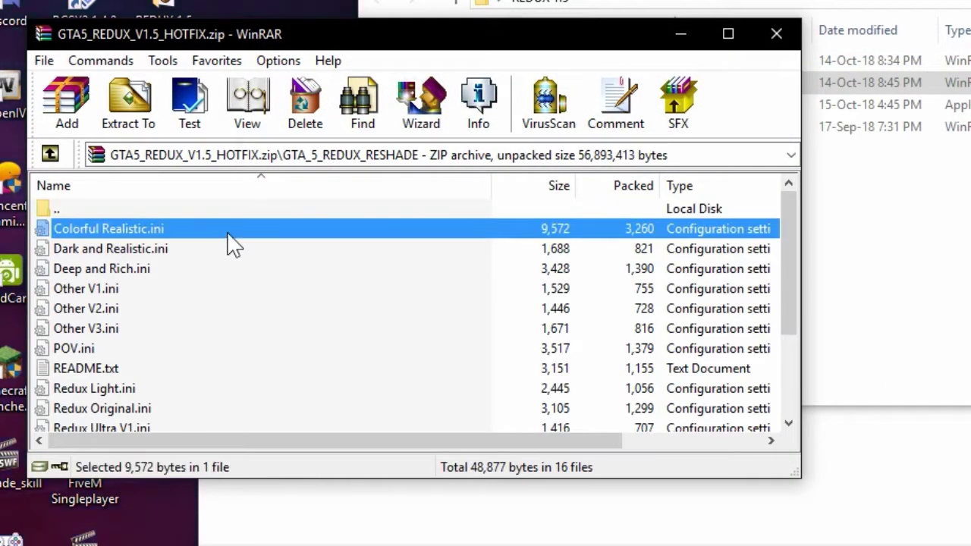
scroll(227, 232, down, 2)
shift+click(132, 236)
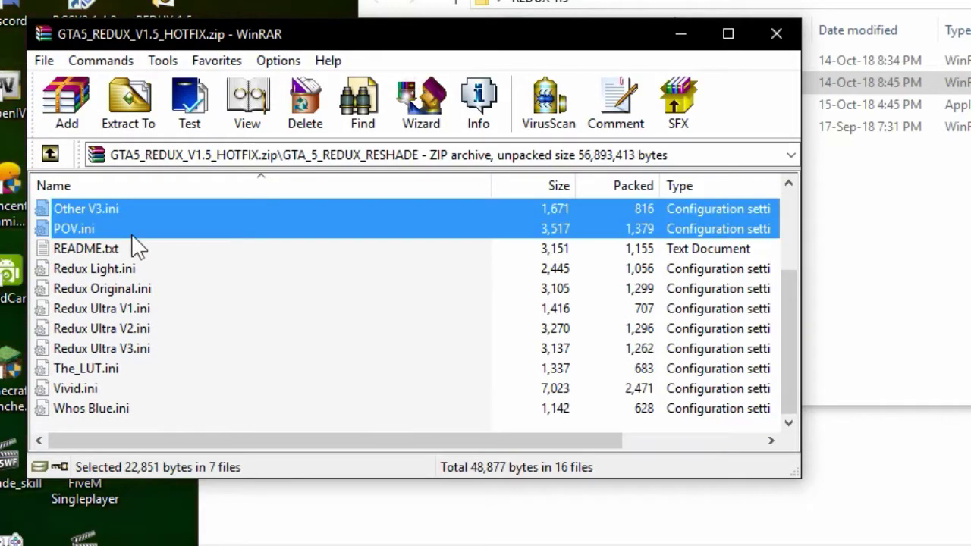
shift+click(115, 409)
scroll(112, 408, up, 2)
scroll(114, 413, down, 2)
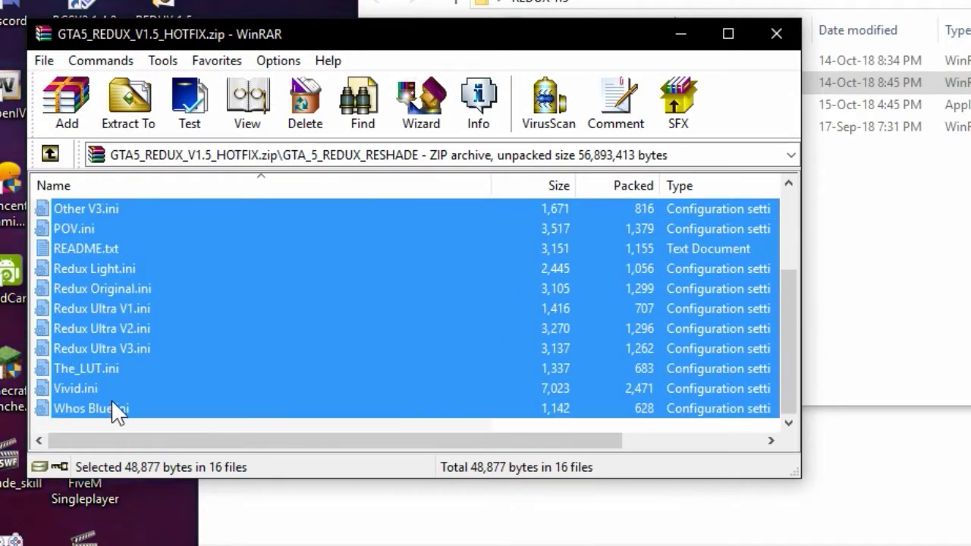
ctrl+click(128, 248)
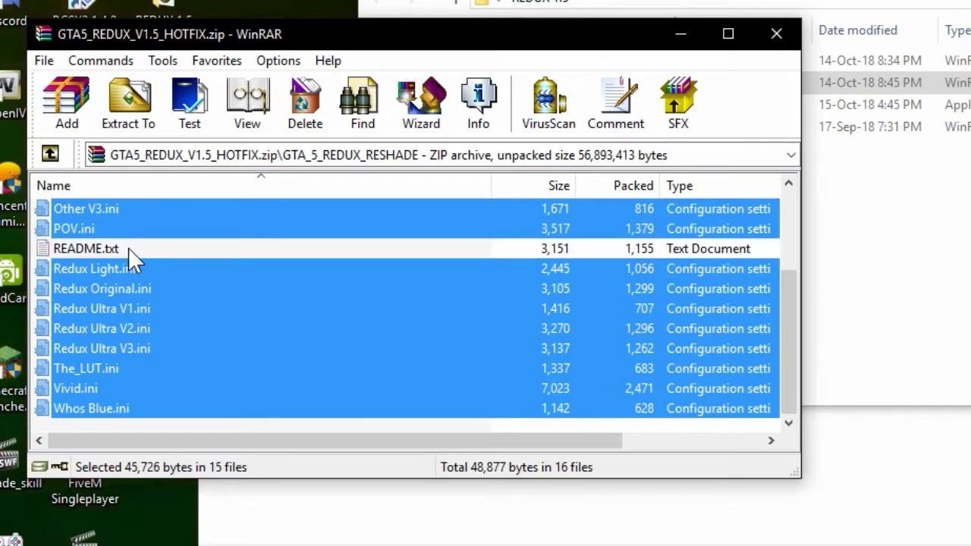
Step: Copy the selected presets into E:\Steam\steamapps\common\Grand Theft Auto V, replacing the existing files, and close the game folder
key(alt+Tab)
click(793, 4)
text(E:\Steam\steamapps\common\Grand Theft Auto V)
key(Return)
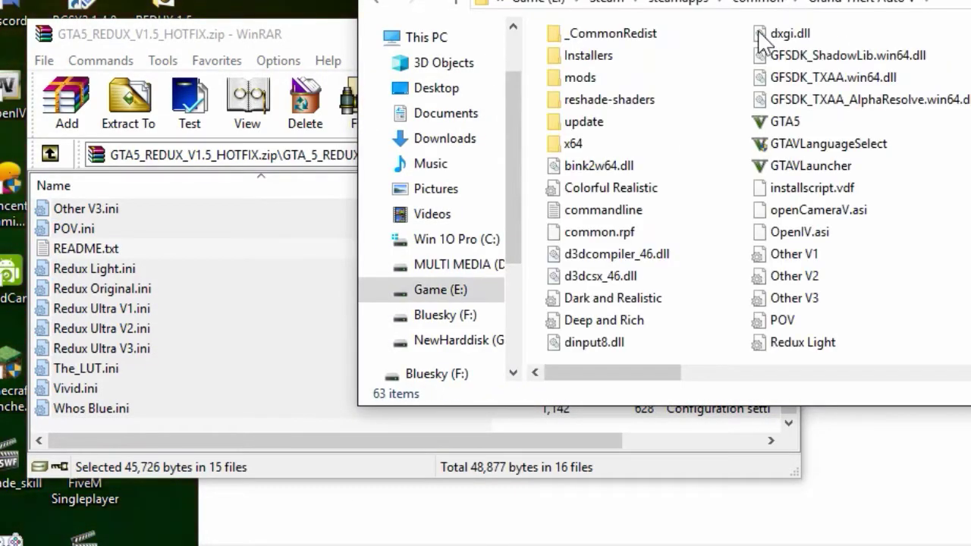
drag(207, 337, 659, 320)
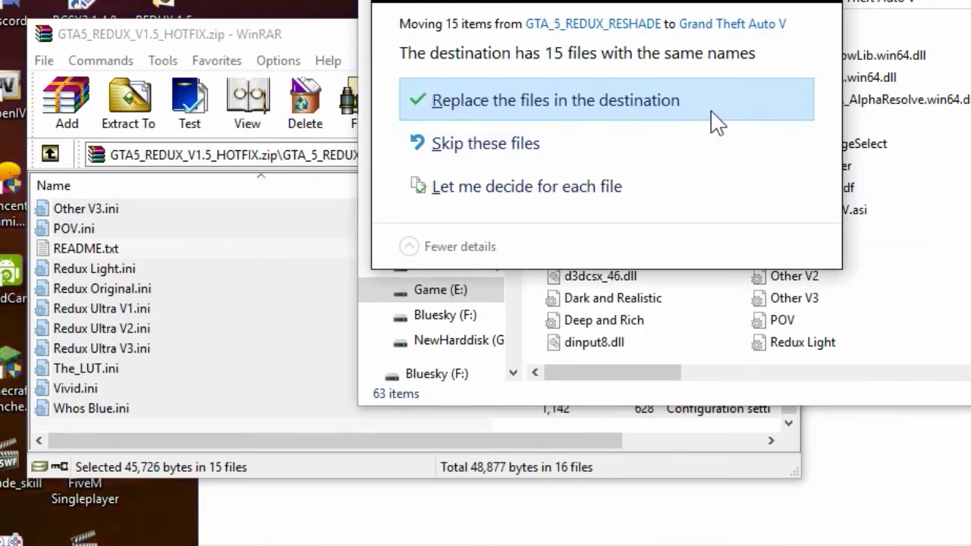
click(704, 110)
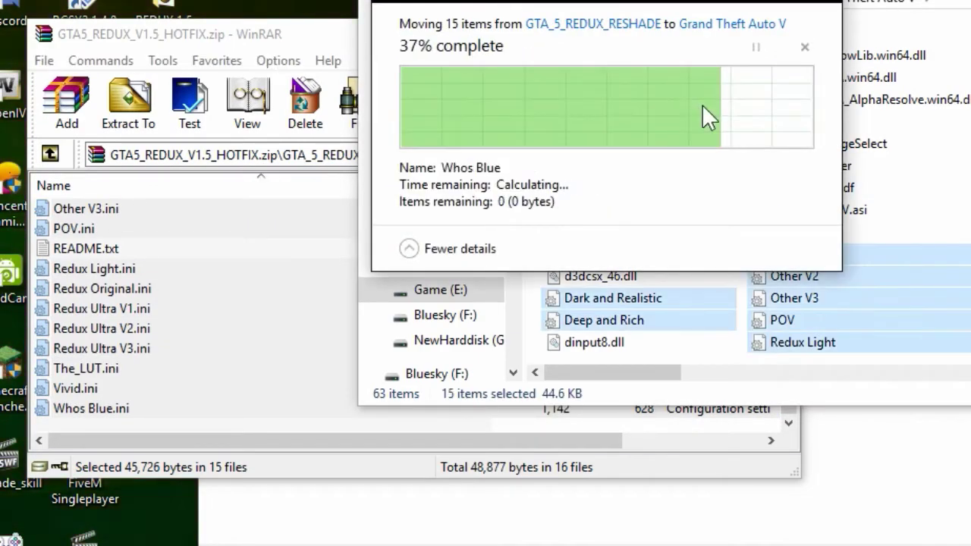
key(alt+F4)
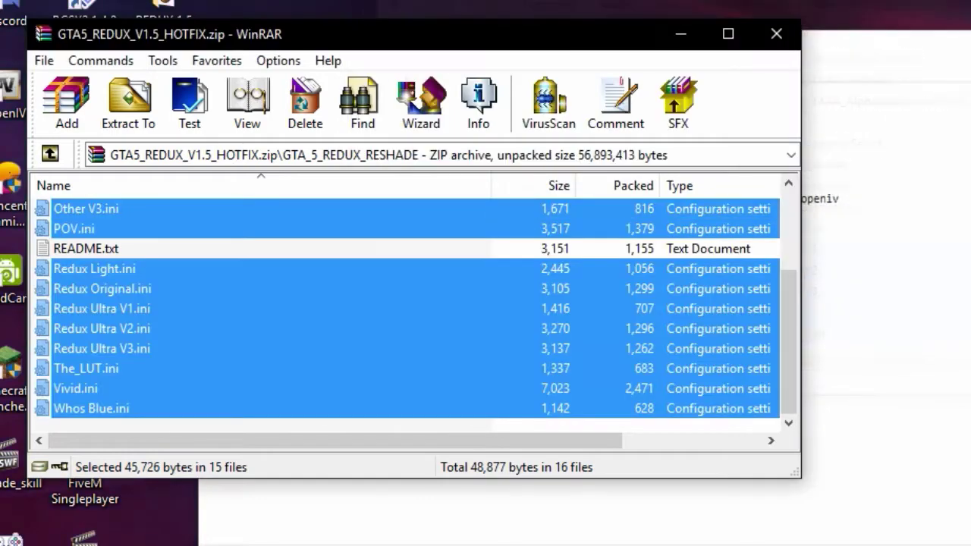
Step: Close the hotfix archive and add a new line reading "done." to the note
click(788, 34)
key(Return)
text(done.)
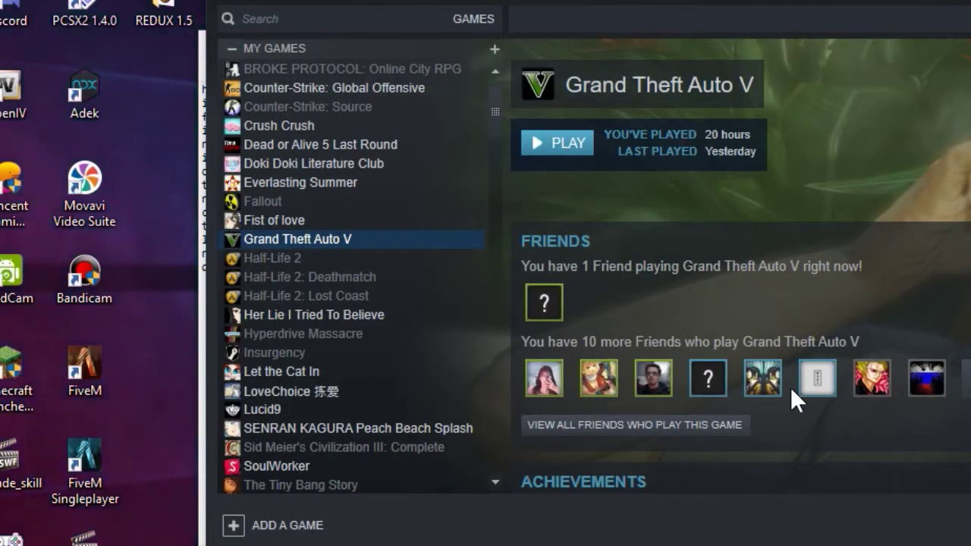
Step: Launch Grand Theft Auto V from the Steam library with the "Play Grand Theft Auto V" option
click(578, 149)
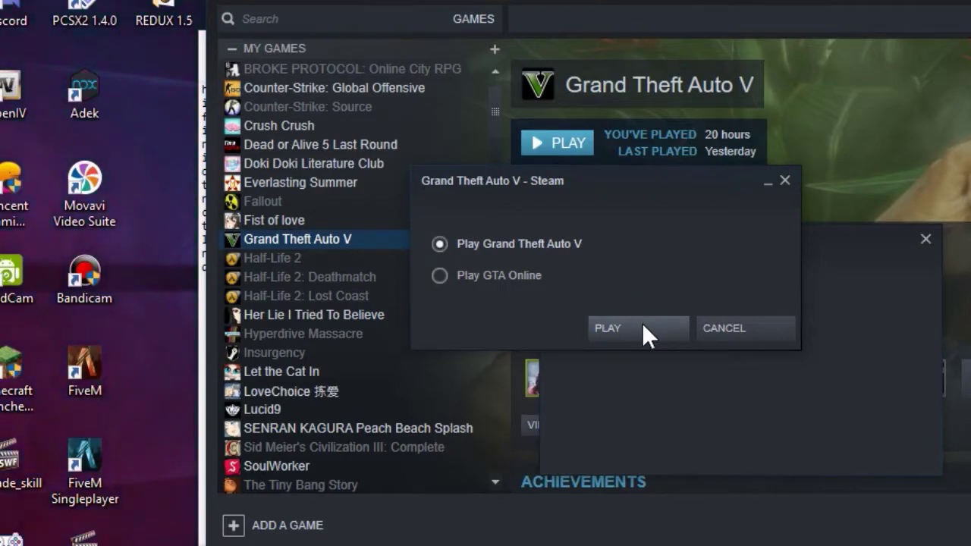
click(641, 325)
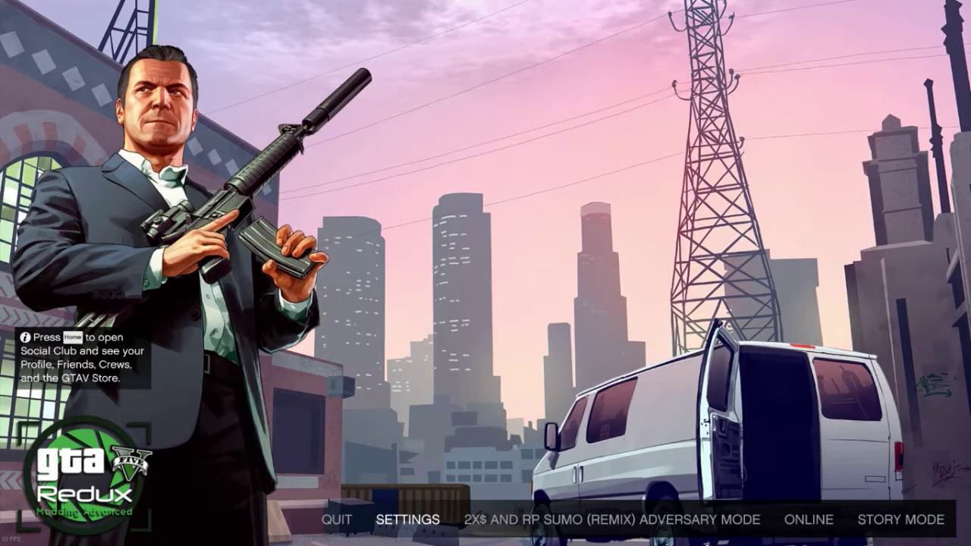
Step: Open the game's display settings and lower the brightness to about half
key(Return)
key(Down)
key(Down)
key(Down)
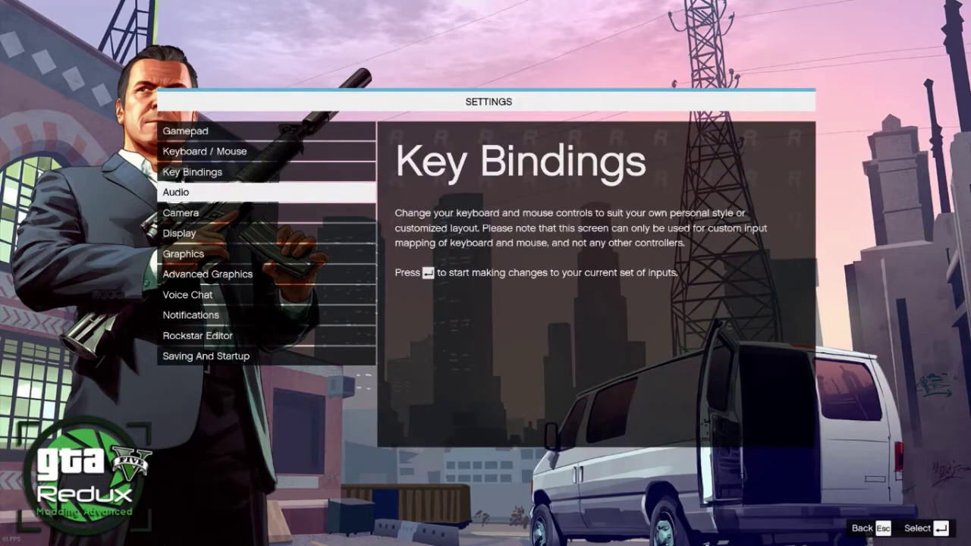
key(Down)
key(Down)
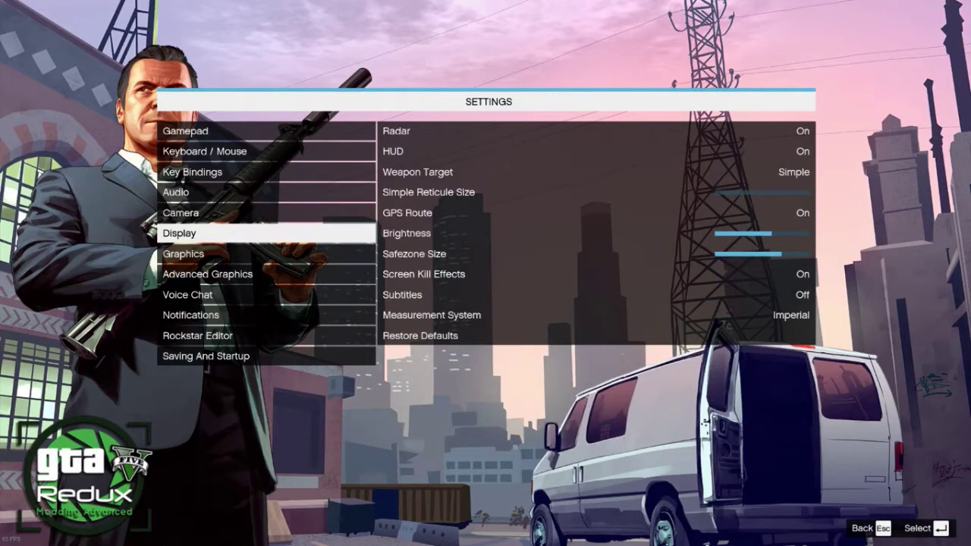
key(Return)
key(Down)
key(Down)
key(Down)
key(Down)
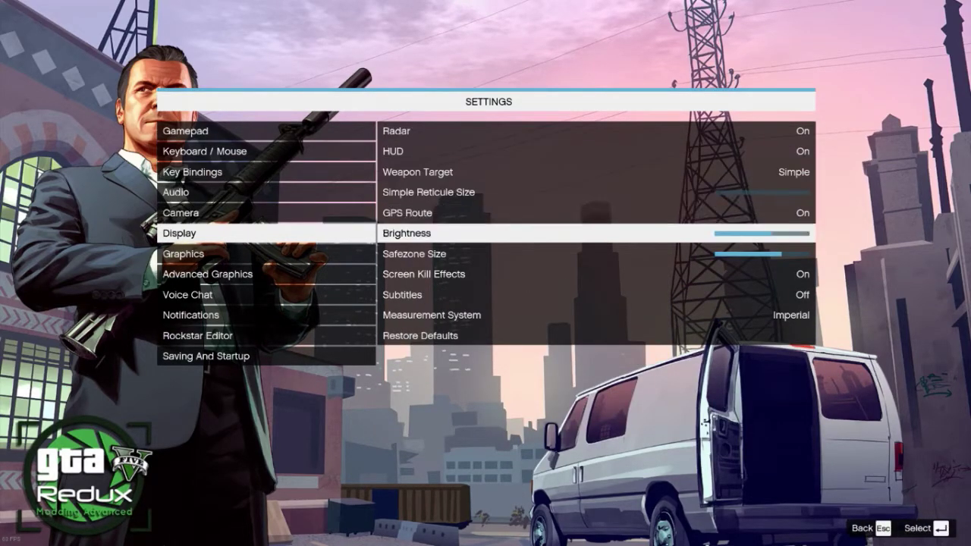
key(Return)
key(Return)
Step: Turn Screen Kill Effects off in the display settings and return to the settings categories
key(Down)
key(Down)
key(Right)
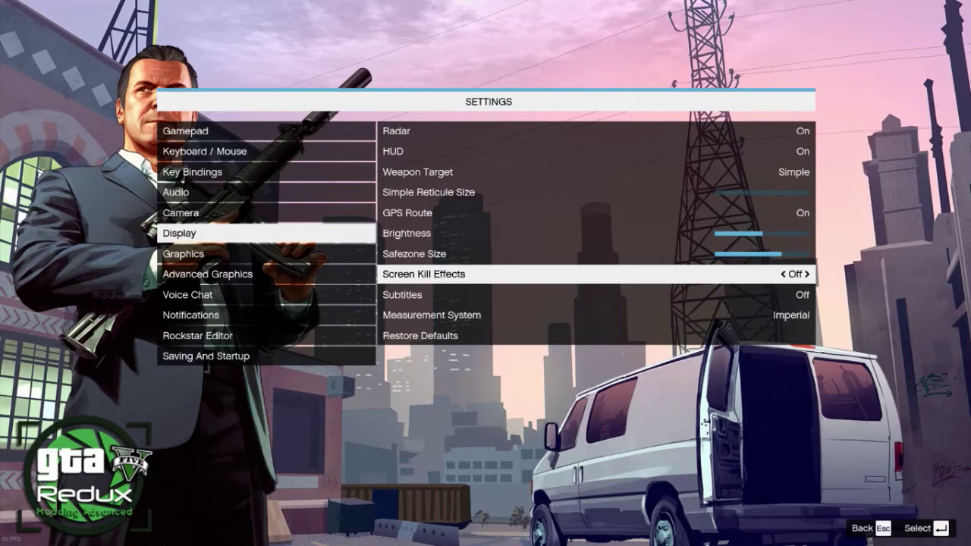
key(Escape)
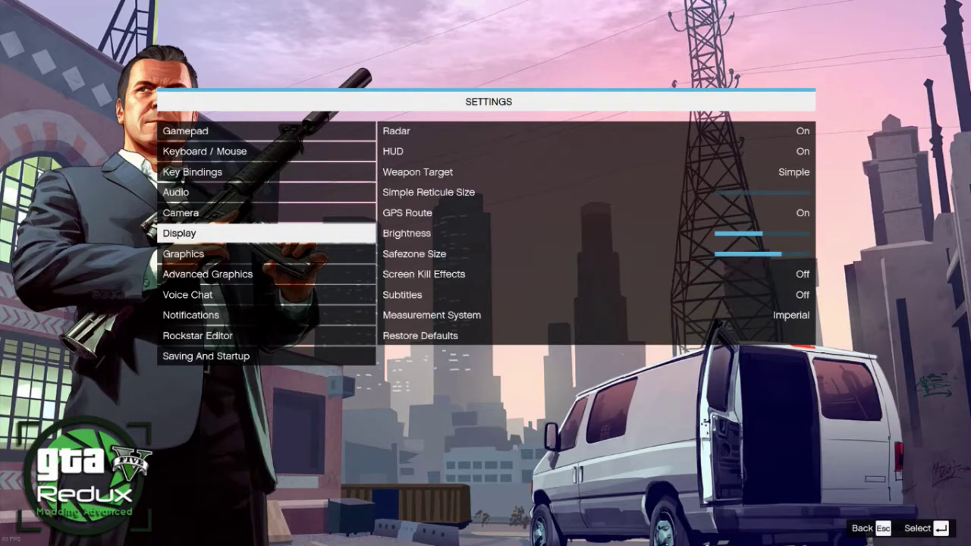
Step: Examine the game's Graphics settings from Ignore Suggested Limits down to Pause Game On Focus Loss
key(Down)
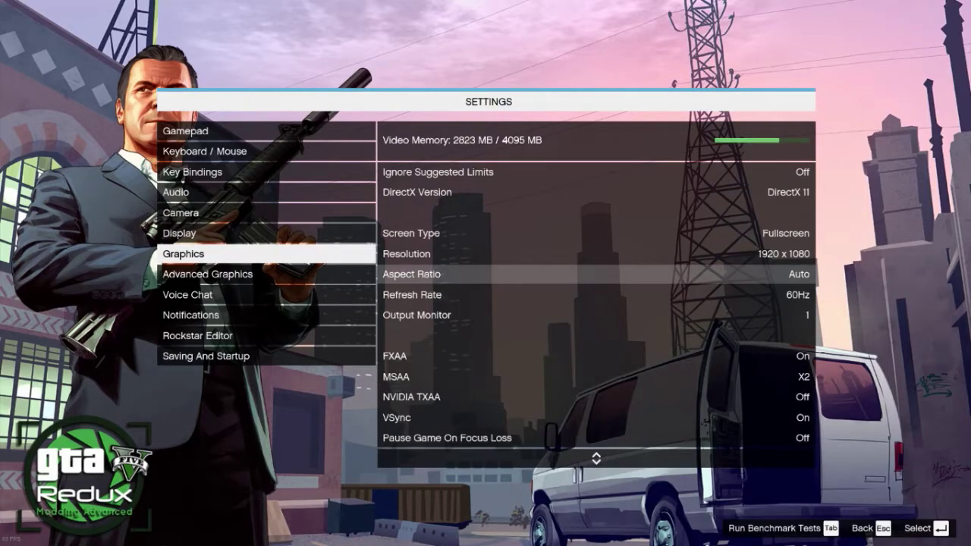
key(Return)
key(Up)
key(Down)
key(Down)
key(Down)
key(Down)
key(Down)
key(Down)
key(Down)
key(Down)
key(Down)
key(Down)
key(Down)
key(Down)
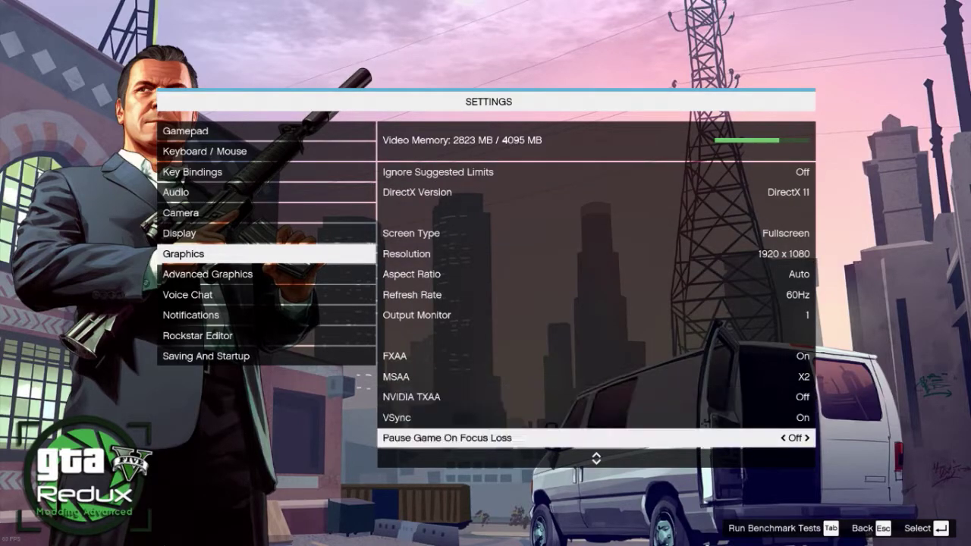